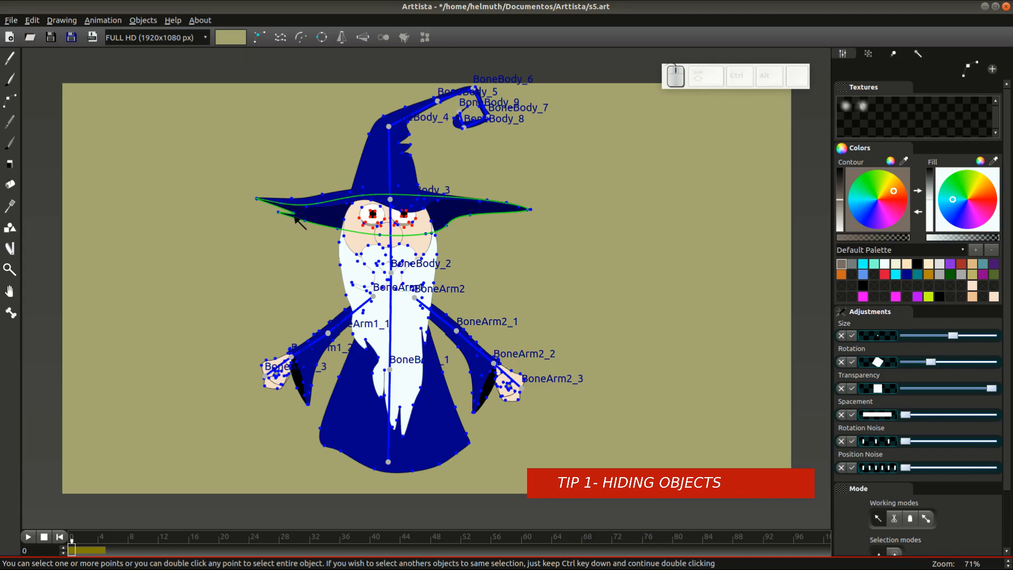
- On frame 1, draw a hair strand along the left side of the wizard's face with grey-brown contour and white fill, placed behind the head
{"action": "left_click", "coordinate": [10, 99]}
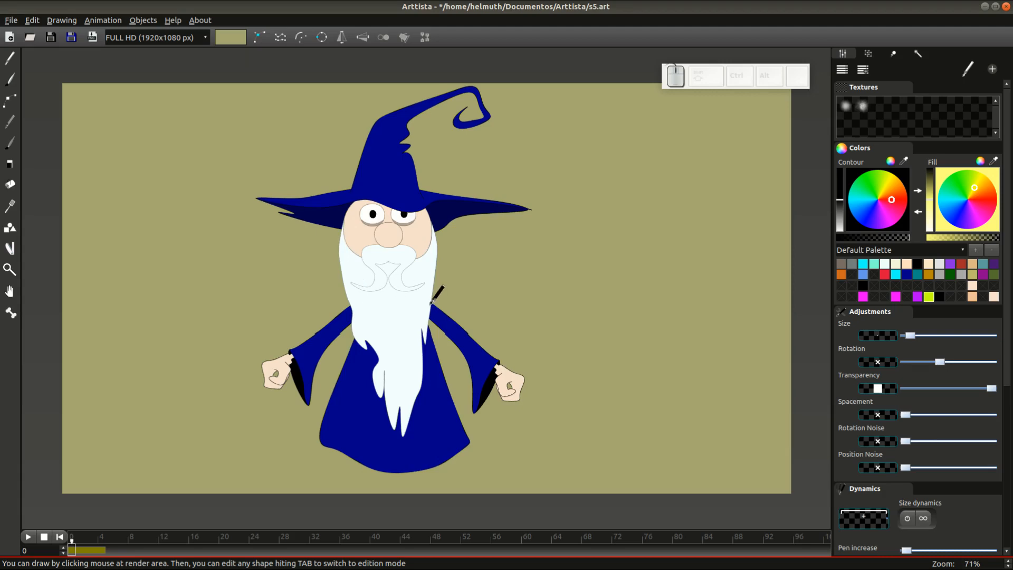
{"action": "left_click", "coordinate": [80, 550]}
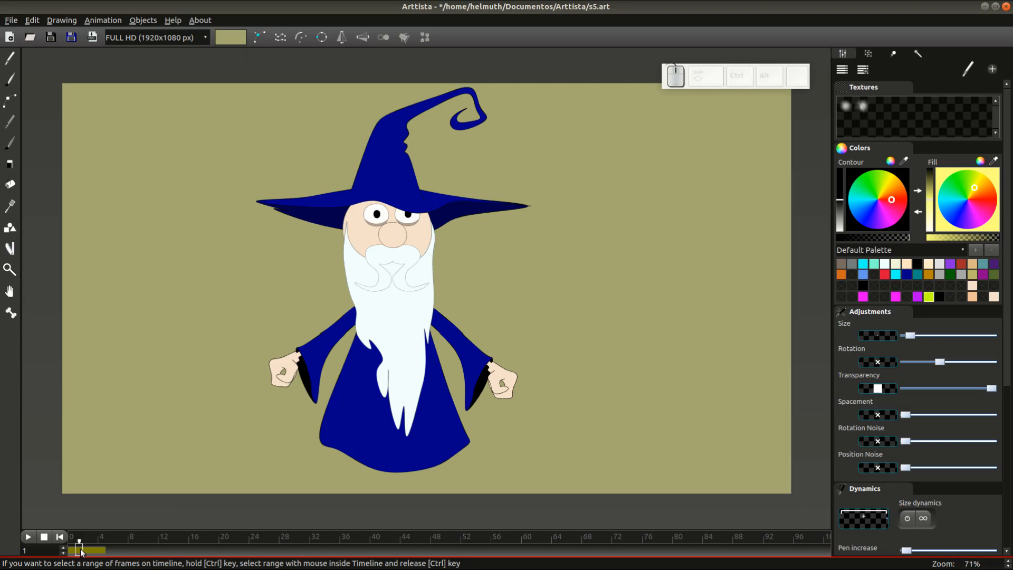
{"action": "scroll", "coordinate": [328, 294], "scroll_direction": "up", "scroll_amount": 3}
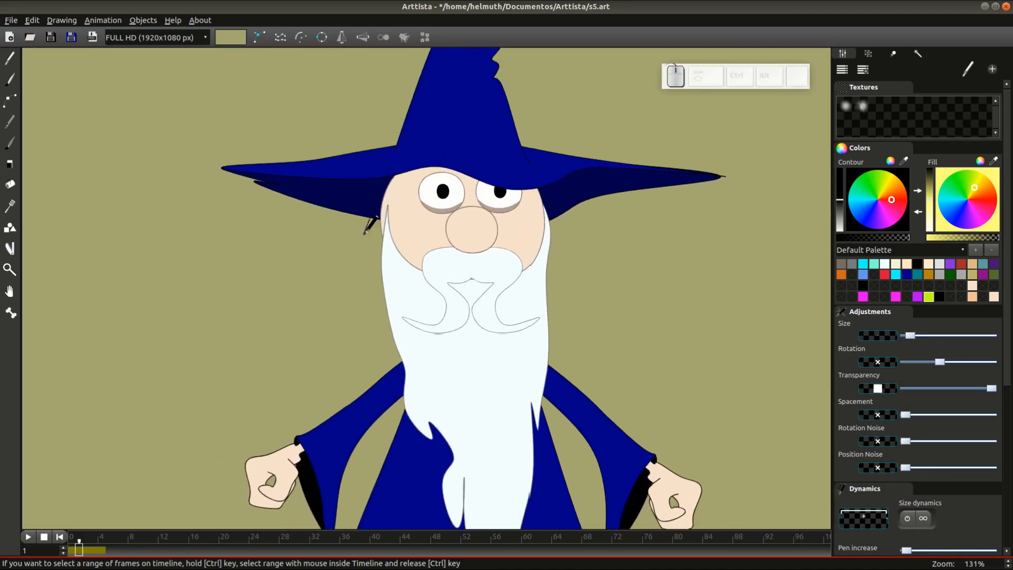
{"action": "mouse_move", "coordinate": [365, 233]}
{"action": "left_mouse_down"}
{"action": "mouse_move", "coordinate": [406, 181]}
{"action": "mouse_move", "coordinate": [389, 172]}
{"action": "left_mouse_up"}
{"action": "left_click", "coordinate": [9, 100]}
{"action": "left_click", "coordinate": [840, 264]}
{"action": "right_click", "coordinate": [884, 263]}
{"action": "left_click", "coordinate": [414, 227], "text": "ctrl"}
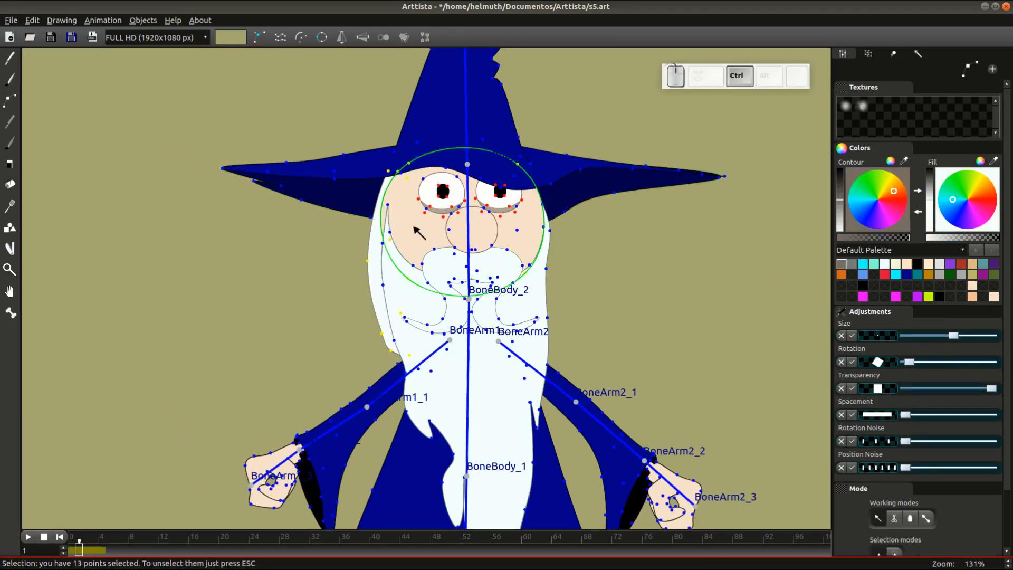
{"action": "key", "text": "Escape"}
- Inspect which frames the hair strand occupies by selecting it, and compare frames 0 and 1
{"action": "key", "text": "Tab"}
{"action": "key", "text": "Tab"}
{"action": "scroll", "coordinate": [470, 251], "scroll_direction": "up", "scroll_amount": 1}
{"action": "left_click", "coordinate": [359, 256]}
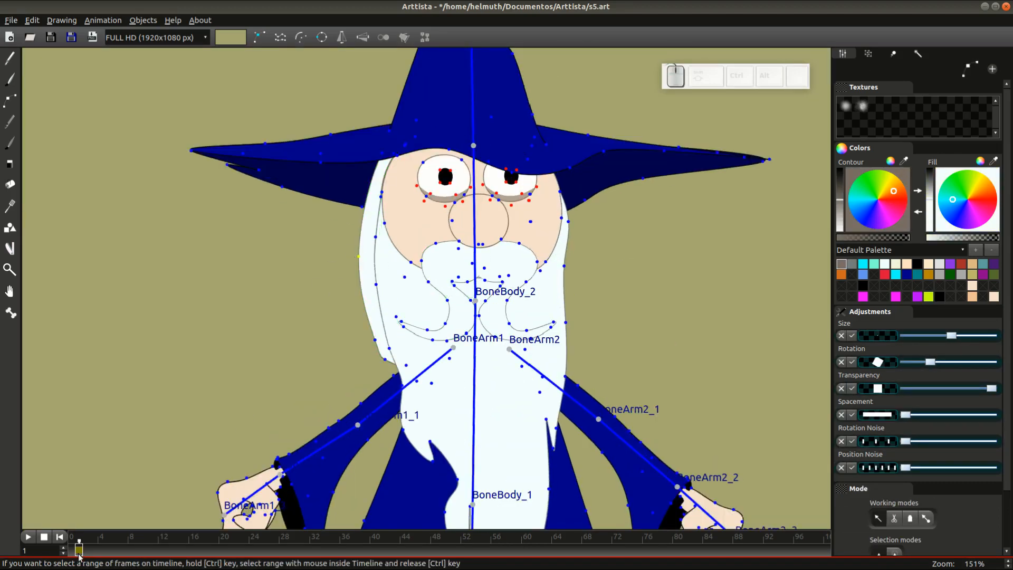
{"action": "key", "text": "Tab"}
{"action": "key", "text": "Tab"}
{"action": "left_click", "coordinate": [359, 257], "text": "ctrl"}
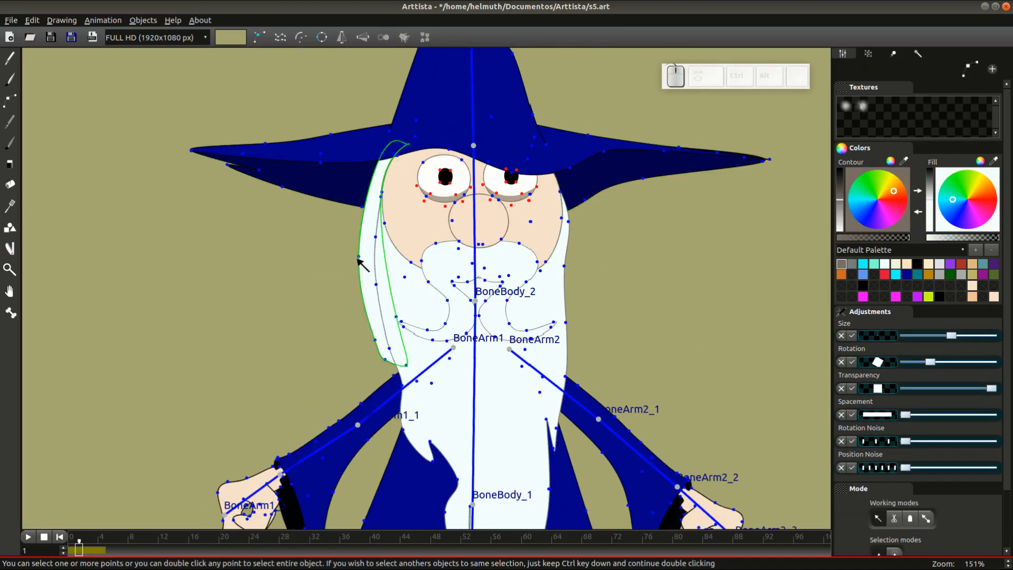
{"action": "left_click", "coordinate": [360, 254]}
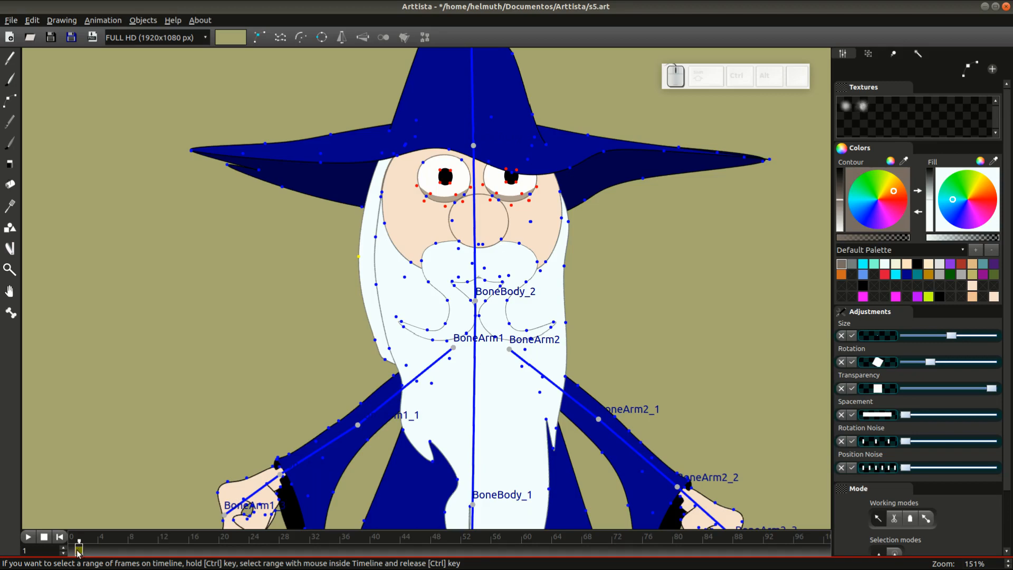
{"action": "left_click", "coordinate": [74, 550]}
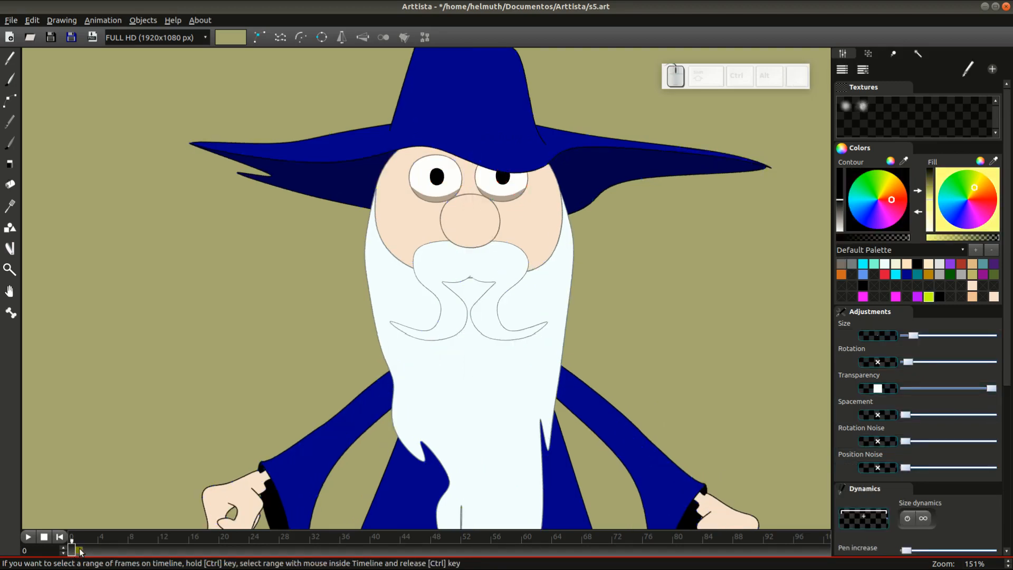
{"action": "left_click", "coordinate": [80, 550]}
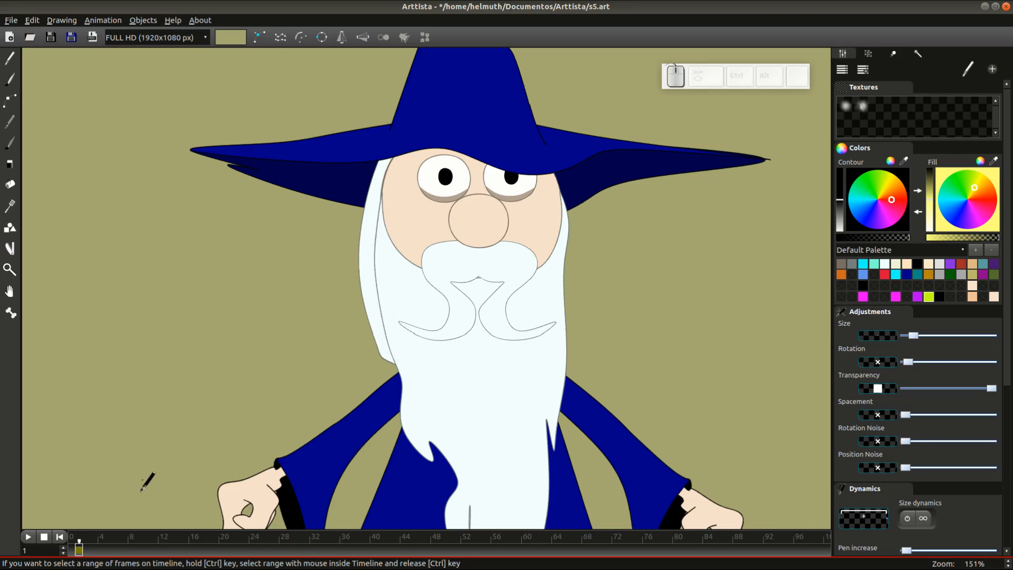
- On frame 2, reshape the hair strand by shifting its inner, lower and upper points toward the turned head
{"action": "left_click", "coordinate": [85, 552]}
{"action": "key", "text": "Tab"}
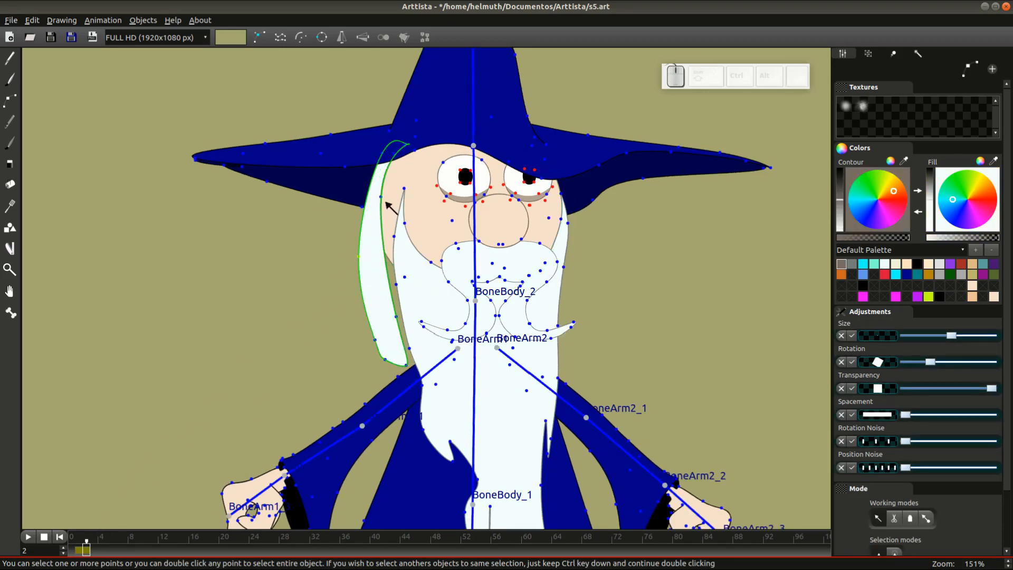
{"action": "left_click", "coordinate": [385, 201], "text": "alt"}
{"action": "left_click_drag", "start_coordinate": [385, 200], "coordinate": [408, 196]}
{"action": "left_click_drag", "start_coordinate": [400, 320], "coordinate": [407, 319]}
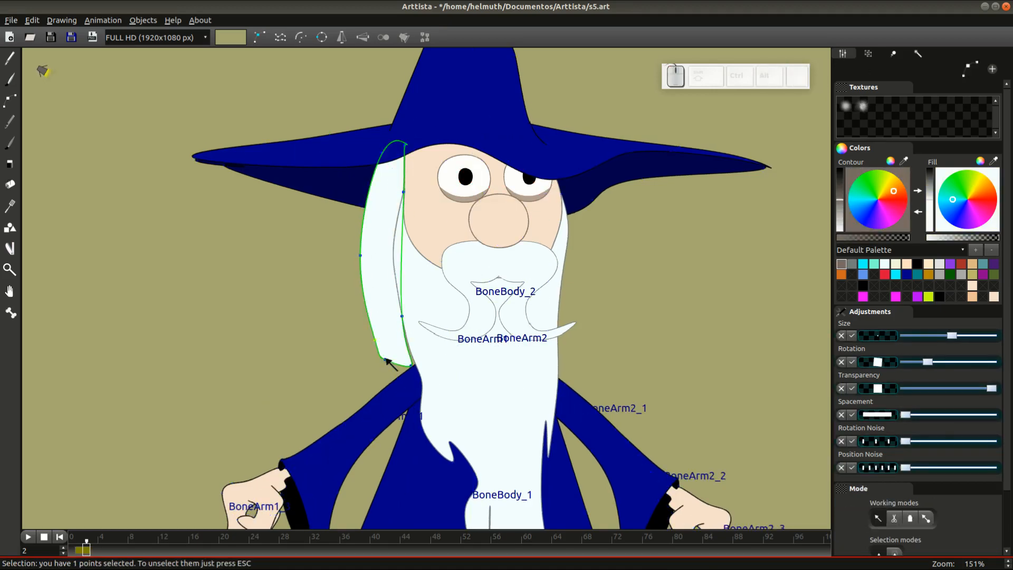
{"action": "left_click_drag", "start_coordinate": [388, 362], "coordinate": [392, 362]}
{"action": "left_click_drag", "start_coordinate": [407, 365], "coordinate": [416, 366]}
{"action": "left_click_drag", "start_coordinate": [413, 148], "coordinate": [416, 153]}
{"action": "scroll", "coordinate": [422, 170], "scroll_direction": "down", "scroll_amount": 2}
{"action": "key", "text": "Tab"}
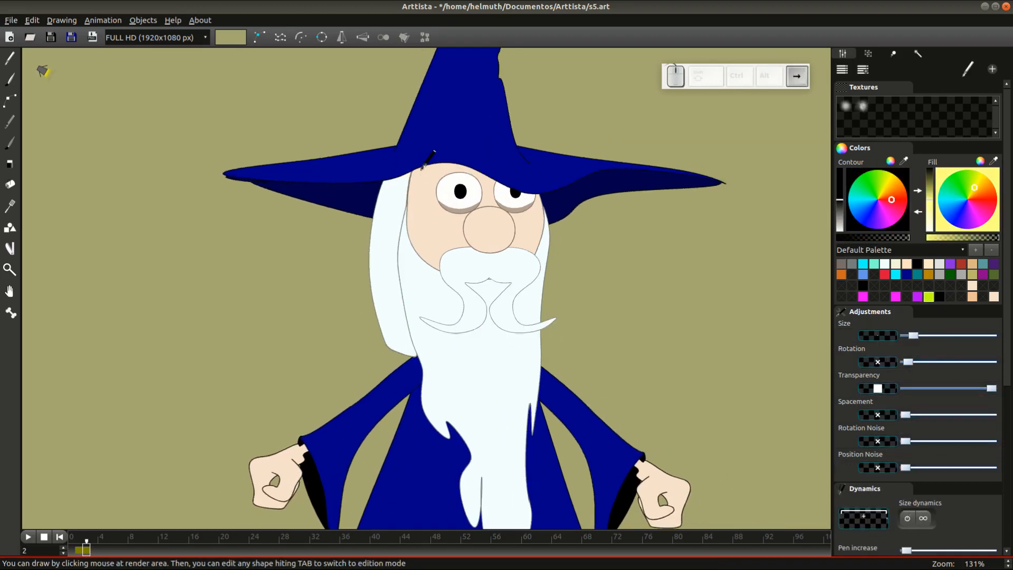
- On frame 3, shift the hair strand's points right to meet the turned face, and compare the shape with frame 2
{"action": "left_click", "coordinate": [96, 552]}
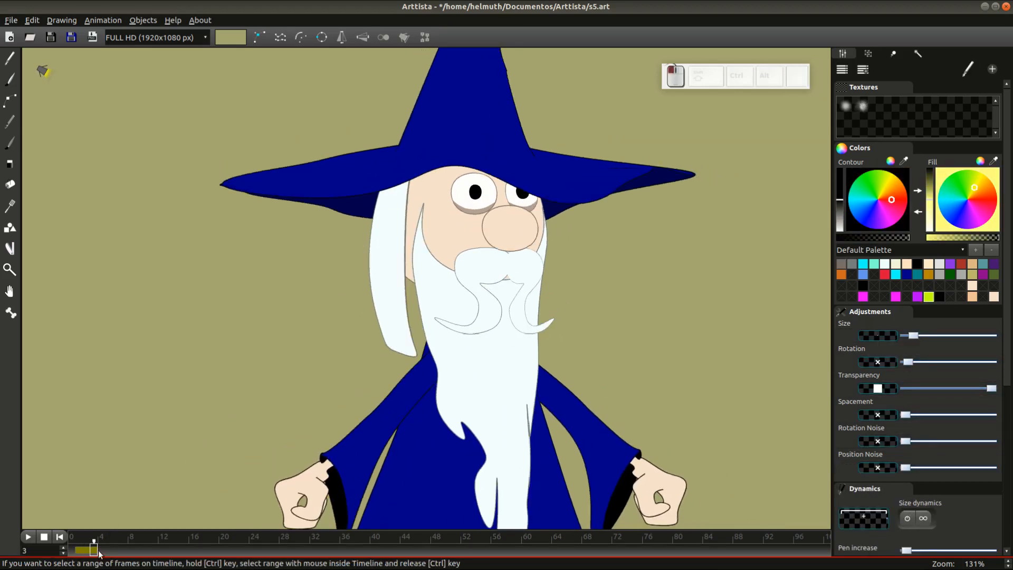
{"action": "key", "text": "Tab"}
{"action": "left_click_drag", "start_coordinate": [418, 164], "coordinate": [435, 163]}
{"action": "left_click_drag", "start_coordinate": [407, 207], "coordinate": [422, 207]}
{"action": "left_click_drag", "start_coordinate": [404, 311], "coordinate": [419, 311]}
{"action": "left_click_drag", "start_coordinate": [416, 356], "coordinate": [425, 355]}
{"action": "left_click_drag", "start_coordinate": [368, 259], "coordinate": [376, 259]}
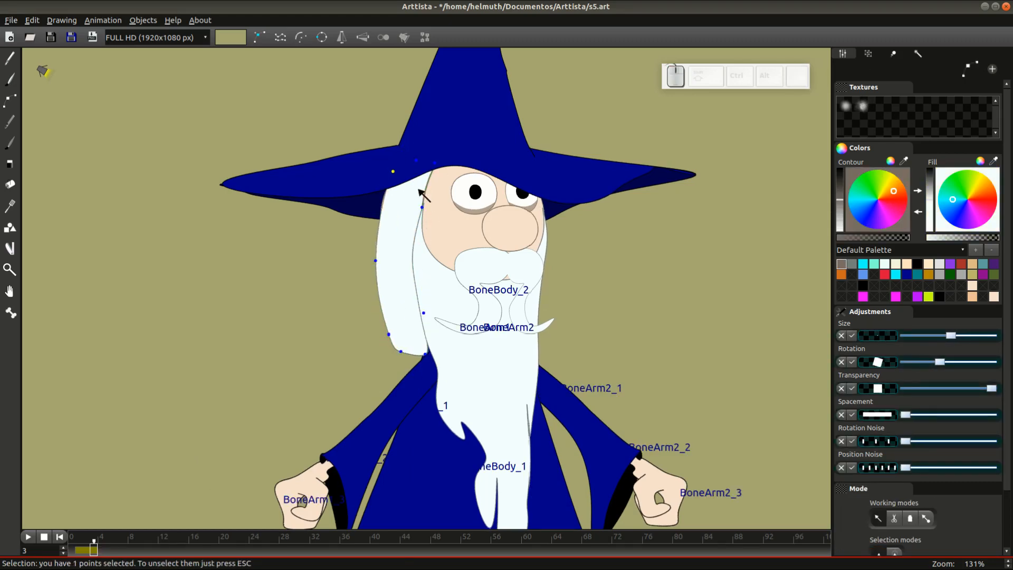
{"action": "key", "text": "Tab"}
{"action": "key", "text": "Left"}
{"action": "key", "text": "Right"}
{"action": "key", "text": "Left"}
{"action": "key", "text": "Tab"}
{"action": "key", "text": "Tab"}
{"action": "key", "text": "Right"}
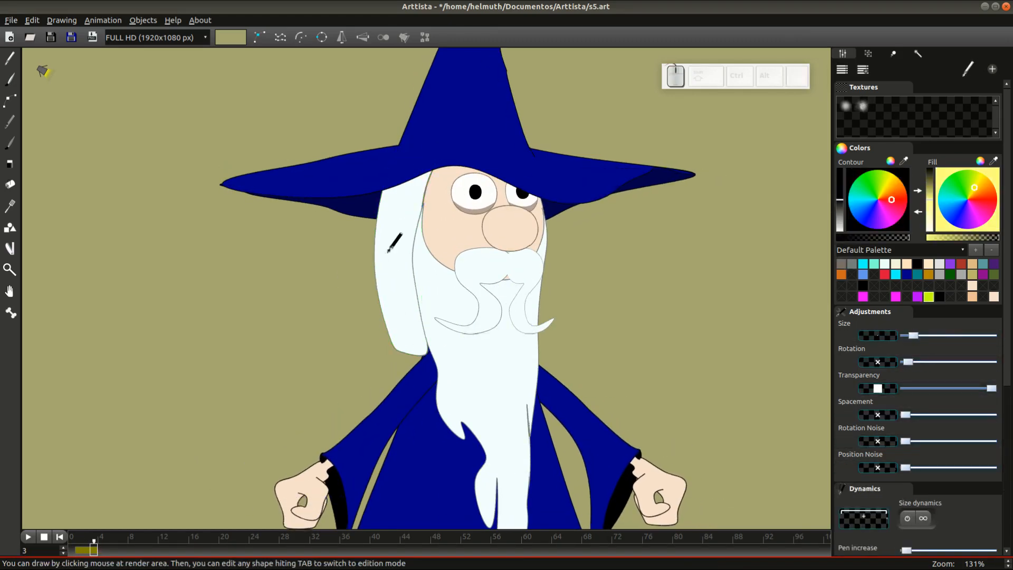
- On frame 4, widen the hair strand toward the face by moving its inner edge points, and adjust its outer edge points
{"action": "key", "text": "Right"}
{"action": "key", "text": "Tab"}
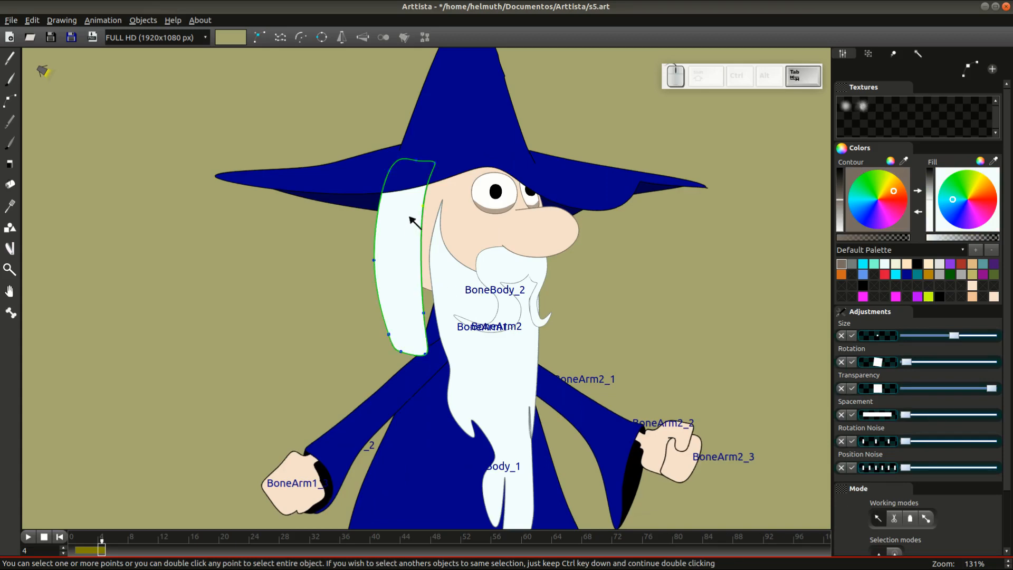
{"action": "left_click_drag", "start_coordinate": [423, 206], "coordinate": [440, 204]}
{"action": "left_click_drag", "start_coordinate": [423, 313], "coordinate": [435, 311]}
{"action": "left_click_drag", "start_coordinate": [425, 354], "coordinate": [442, 354]}
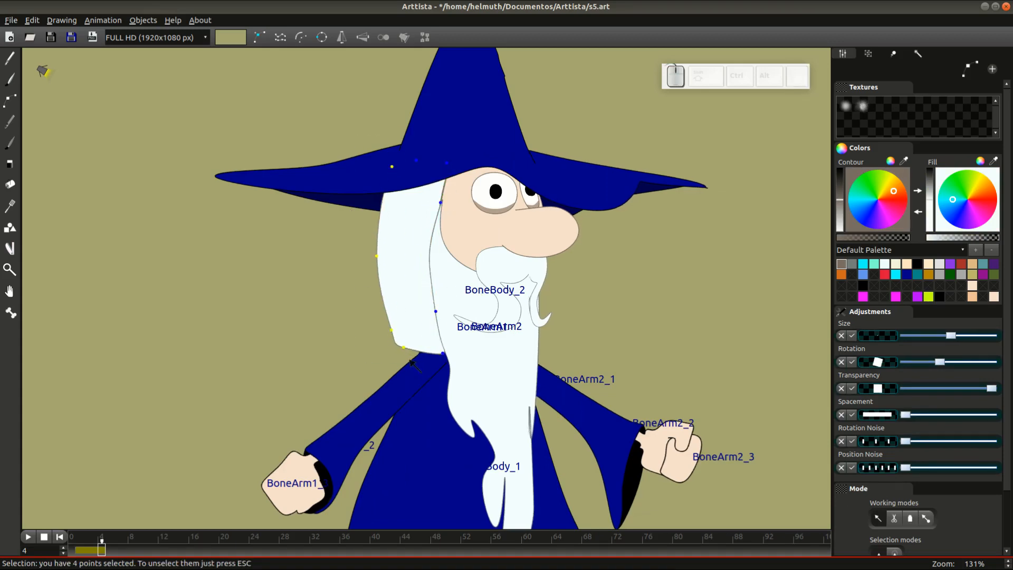
{"action": "left_click_drag", "start_coordinate": [398, 161], "coordinate": [391, 165]}
{"action": "left_click_drag", "start_coordinate": [373, 260], "coordinate": [377, 251]}
{"action": "key", "text": "Escape"}
{"action": "scroll", "coordinate": [452, 163], "scroll_direction": "up", "scroll_amount": 2}
{"action": "scroll", "coordinate": [452, 163], "scroll_direction": "down", "scroll_amount": 4}
{"action": "left_click_drag", "start_coordinate": [390, 310], "coordinate": [420, 339]}
- Flip back and forth between frames 2 and 4 to review the hair strand through the head turn
{"action": "key", "text": "Tab"}
{"action": "key", "text": "Left"}
{"action": "key", "text": "Right"}
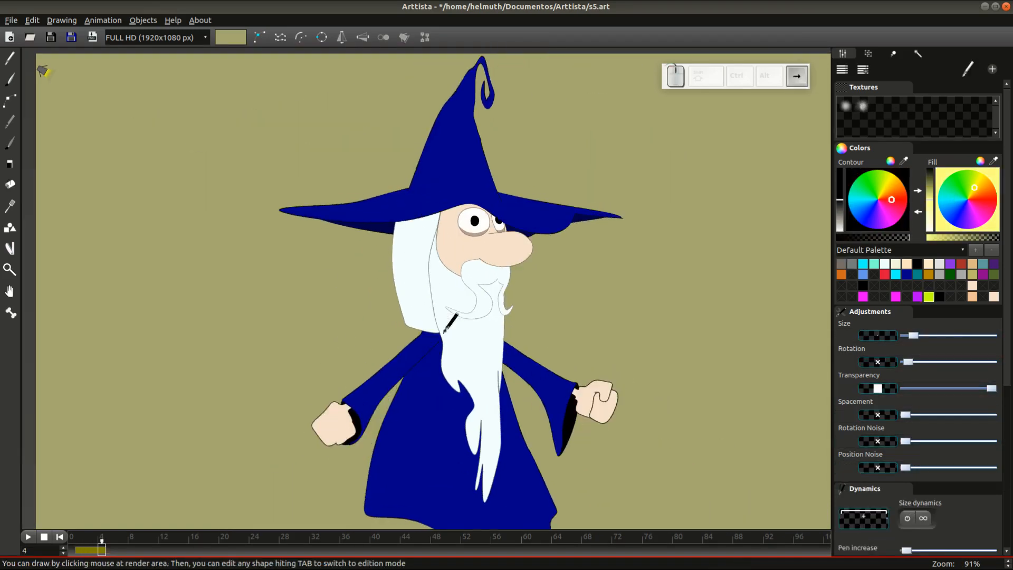
{"action": "key", "text": "Tab"}
{"action": "key", "text": "Tab"}
{"action": "key", "text": "Left"}
{"action": "key", "text": "Tab"}
{"action": "key", "text": "Right"}
{"action": "key", "text": "Tab"}
{"action": "key", "text": "Left"}
{"action": "key", "text": "Left"}
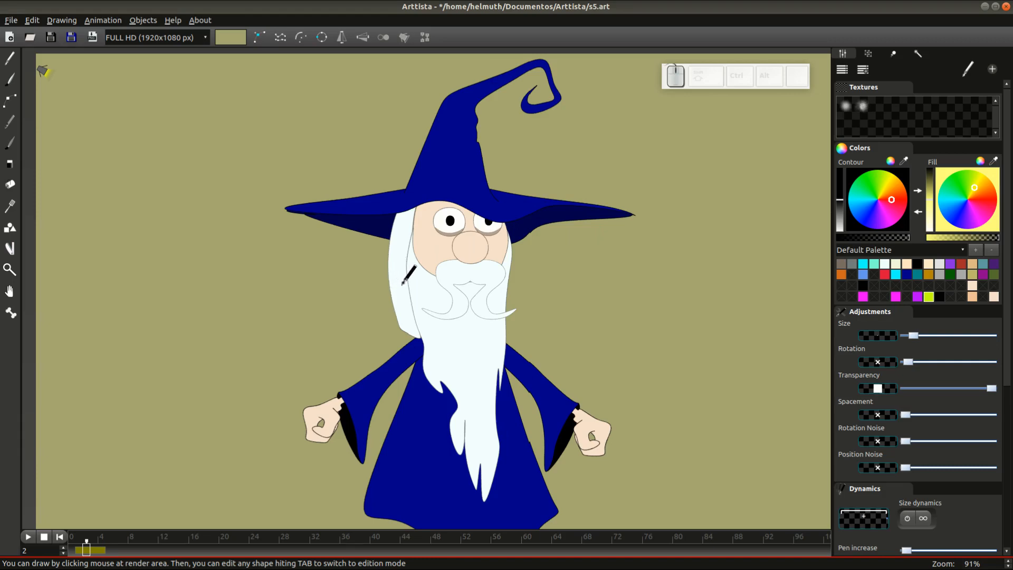
- On frame 2, draw a small pointed white hair tuft sticking out to the left from behind the hair strand
{"action": "mouse_move", "coordinate": [404, 285]}
{"action": "left_mouse_down"}
{"action": "mouse_move", "coordinate": [356, 304]}
{"action": "mouse_move", "coordinate": [412, 304]}
{"action": "left_mouse_up"}
{"action": "double_click", "coordinate": [407, 310]}
{"action": "left_click", "coordinate": [207, 439]}
{"action": "key", "text": "Tab"}
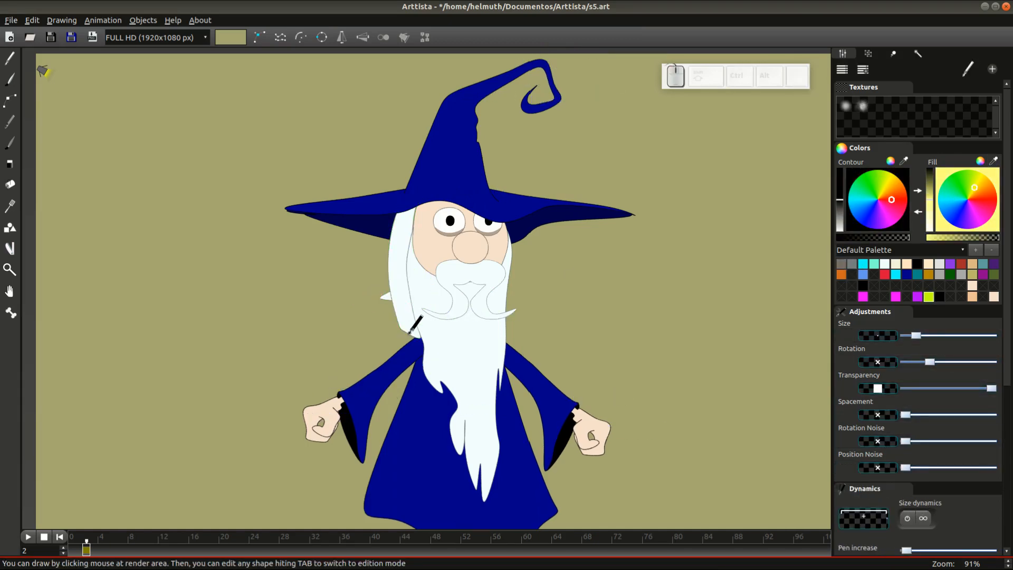
- Move the pointed hair tuft farther out to the left from the head on frames 3 and 4
{"action": "key", "text": "Right"}
{"action": "key", "text": "Tab"}
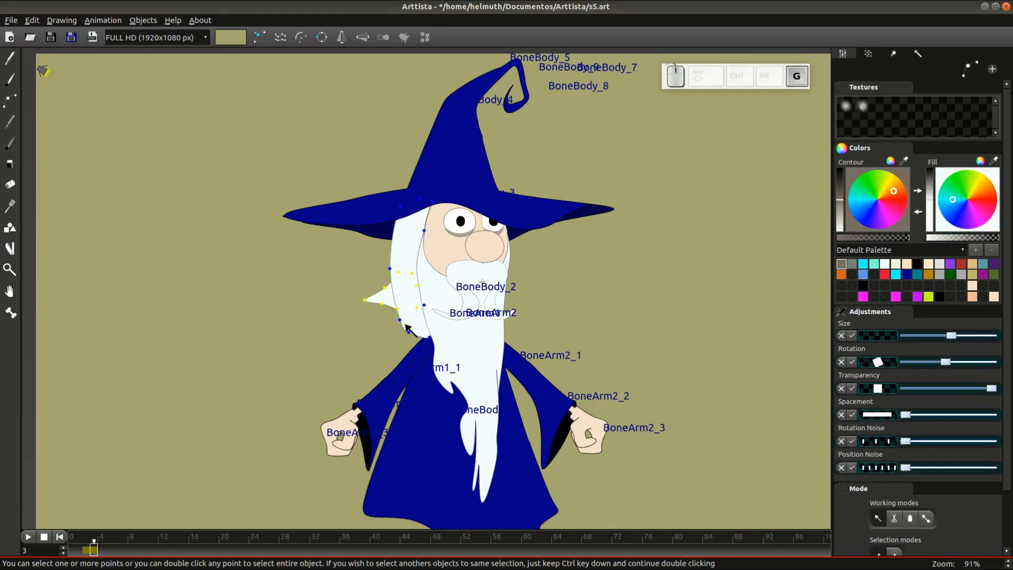
{"action": "double_click", "coordinate": [403, 325]}
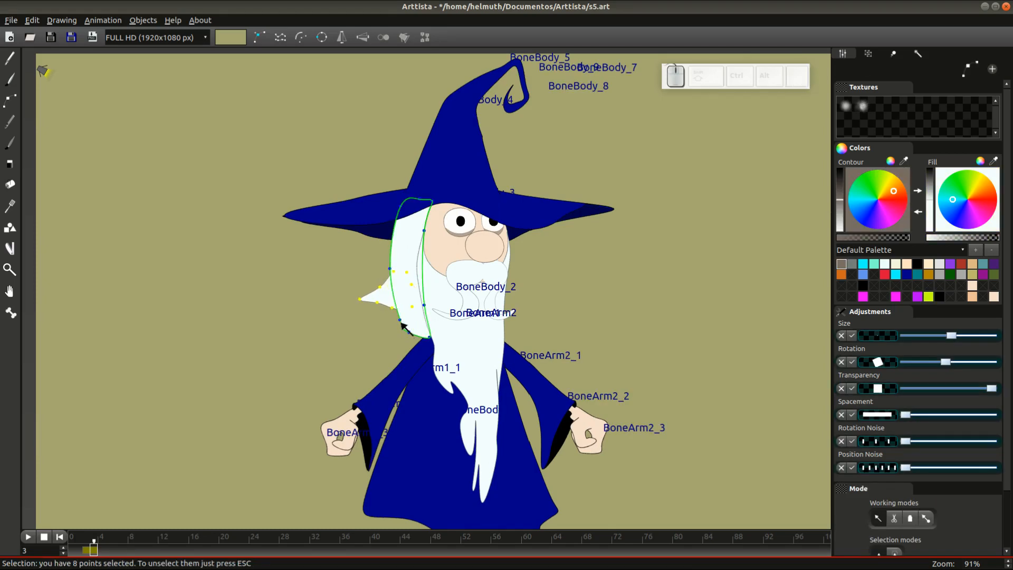
{"action": "key", "text": "Right"}
{"action": "key", "text": "Tab"}
{"action": "key", "text": "Tab"}
{"action": "key", "text": "g"}
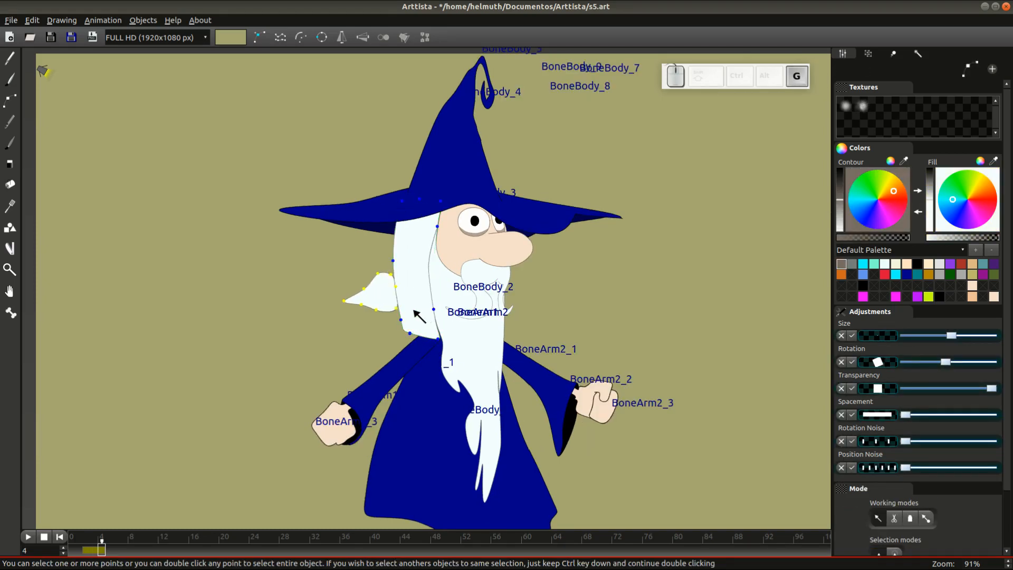
{"action": "key", "text": "Tab"}
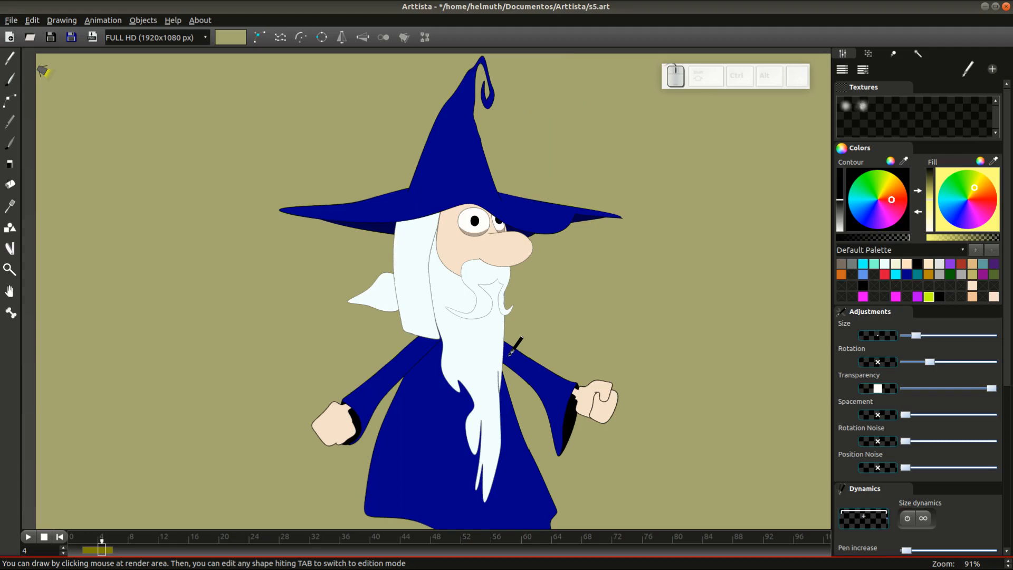
{"action": "key", "text": "Tab"}
{"action": "key", "text": "Tab"}
{"action": "key", "text": "Left"}
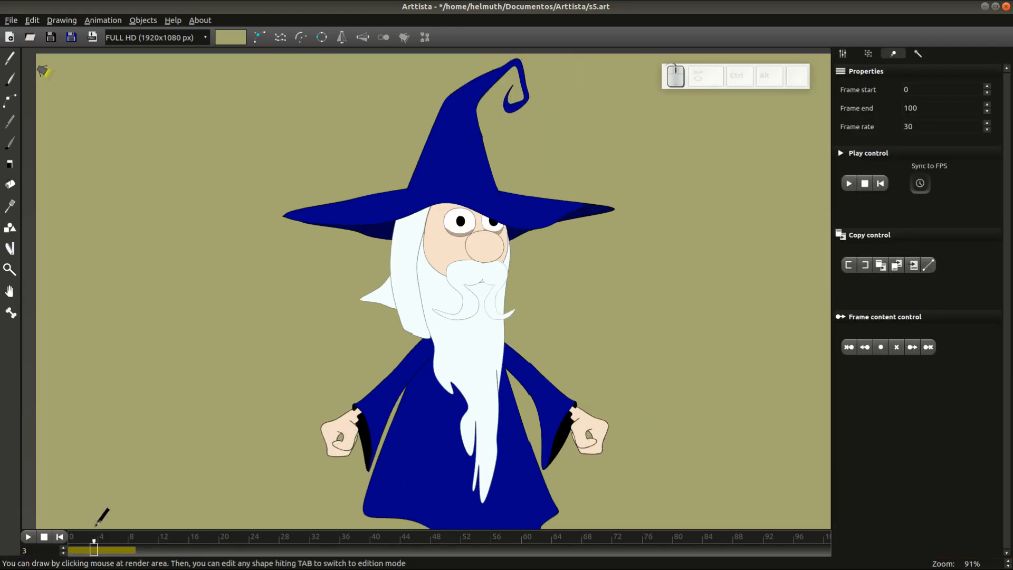
- On frame 0, draw an unfilled closed shape left of the wizard and raise its left point to round it into an oval
{"action": "left_click", "coordinate": [73, 548]}
{"action": "mouse_move", "coordinate": [174, 301]}
{"action": "left_mouse_down"}
{"action": "mouse_move", "coordinate": [190, 254]}
{"action": "mouse_move", "coordinate": [239, 289]}
{"action": "mouse_move", "coordinate": [209, 339]}
{"action": "mouse_move", "coordinate": [174, 299]}
{"action": "mouse_move", "coordinate": [217, 249]}
{"action": "left_mouse_up"}
{"action": "key", "text": "Tab"}
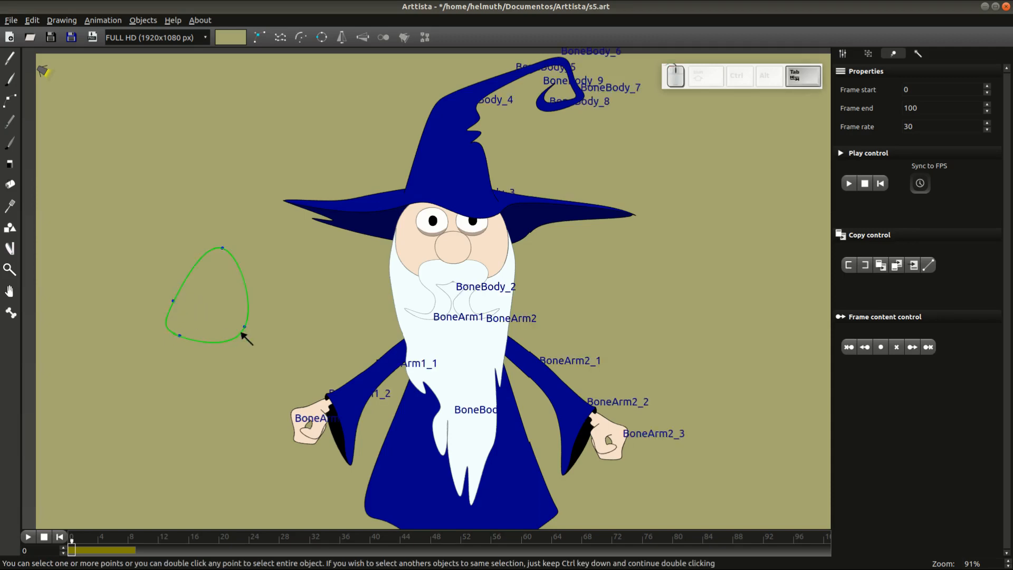
{"action": "left_click", "coordinate": [244, 339]}
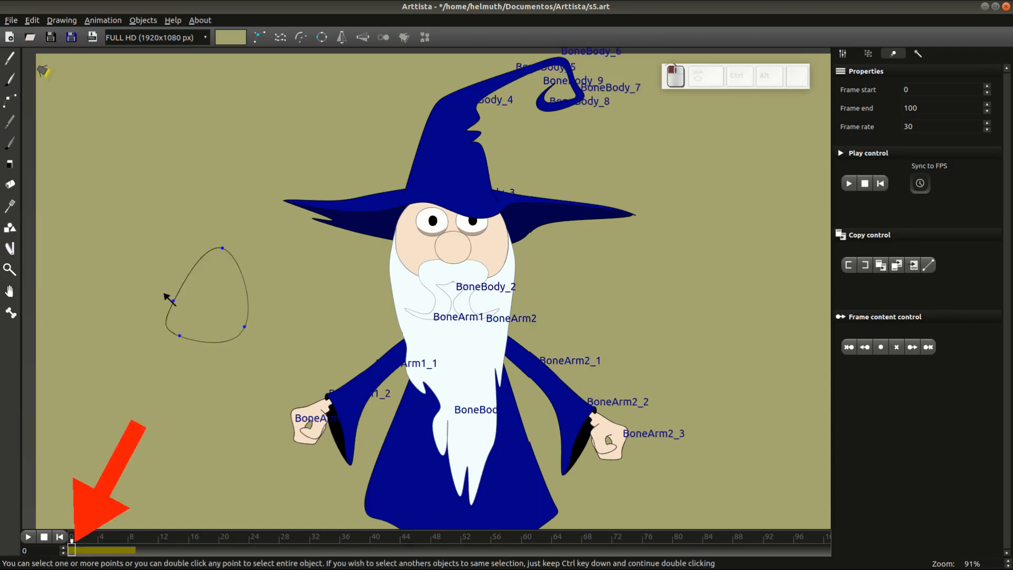
{"action": "left_click_drag", "start_coordinate": [173, 301], "coordinate": [173, 262]}
- Select the whole oval and extend its presence on the timeline from frame 0 through frame 15
{"action": "double_click", "coordinate": [181, 337]}
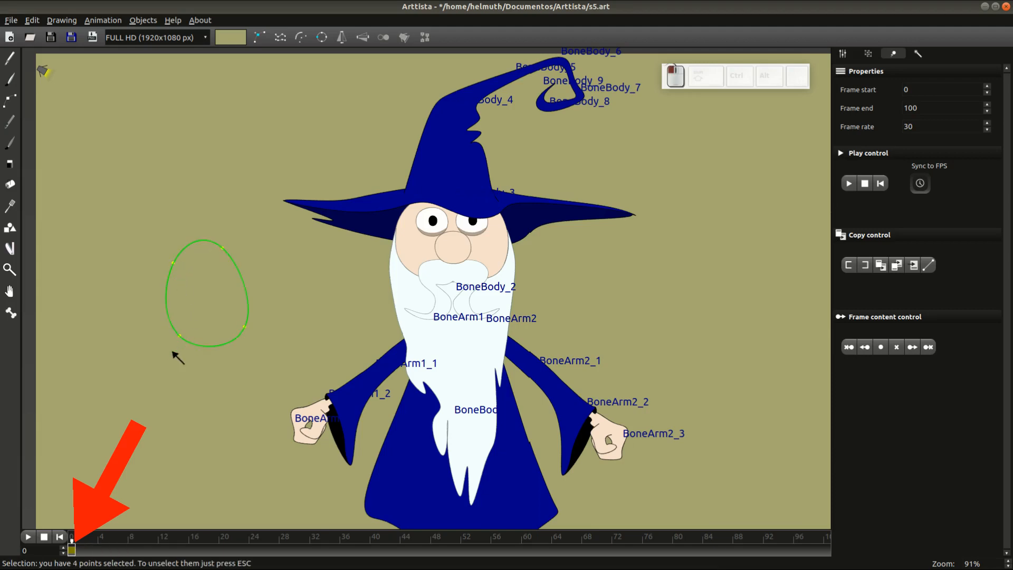
{"action": "left_click_drag", "start_coordinate": [80, 555], "coordinate": [94, 553]}
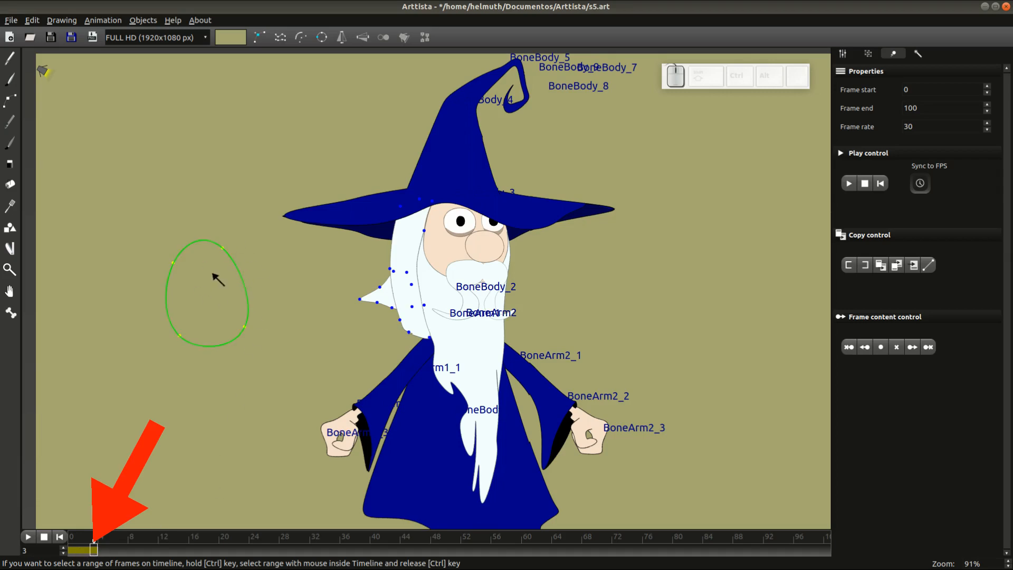
{"action": "left_click_drag", "start_coordinate": [94, 546], "coordinate": [184, 551]}
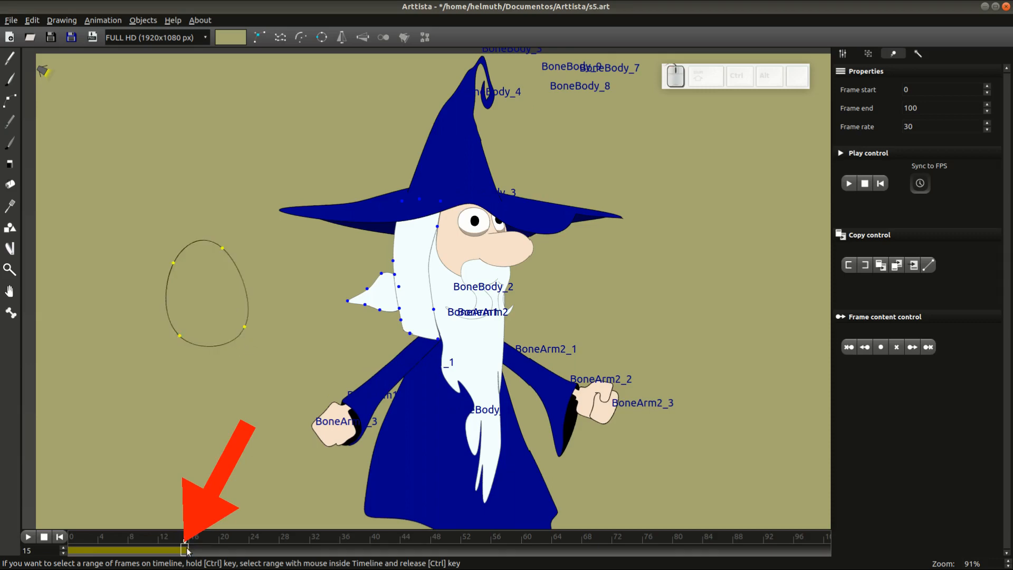
- Hide the selected oval on frame 8 only
{"action": "left_click", "coordinate": [131, 551]}
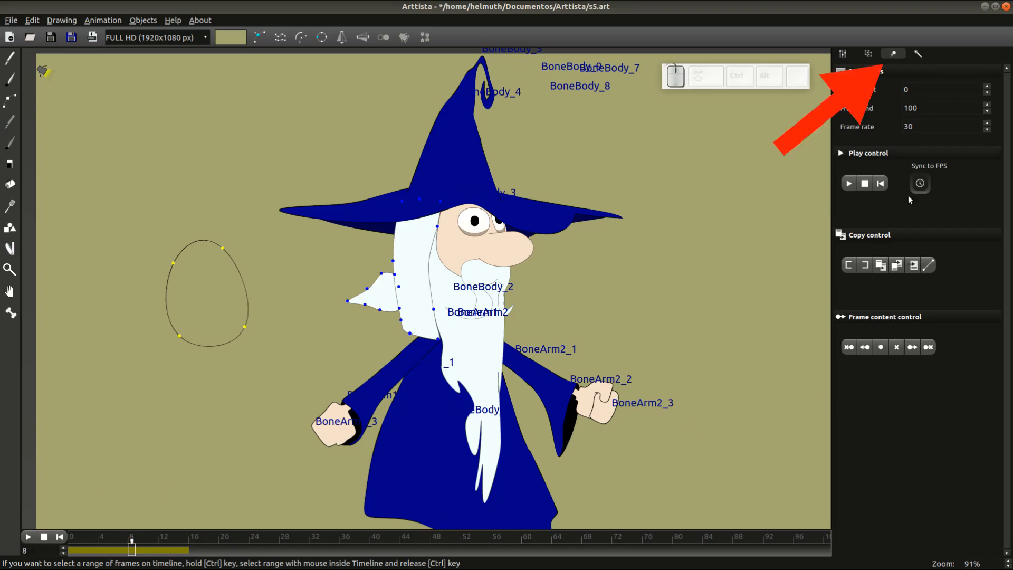
{"action": "left_click", "coordinate": [894, 349]}
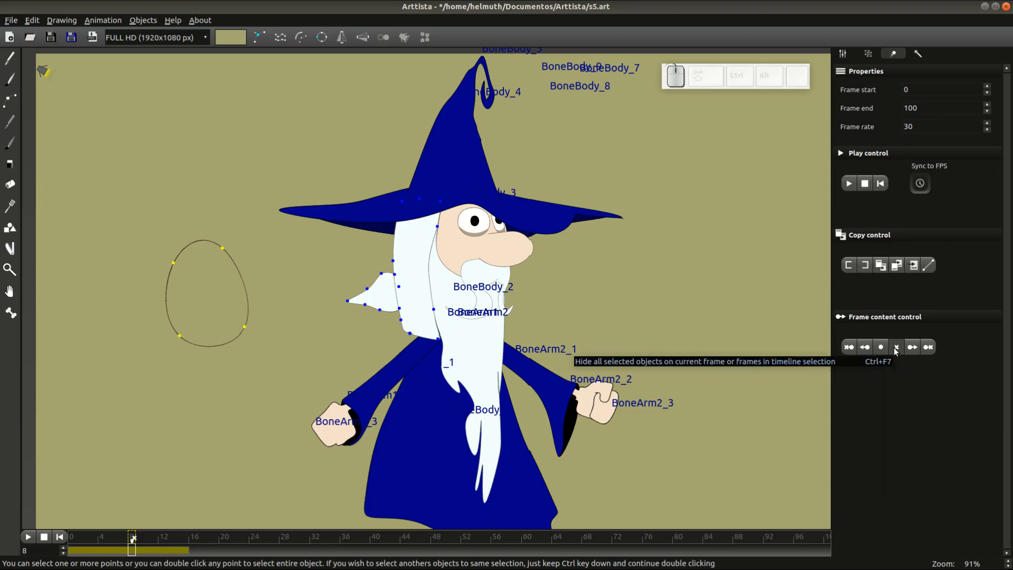
{"action": "left_click", "coordinate": [895, 349]}
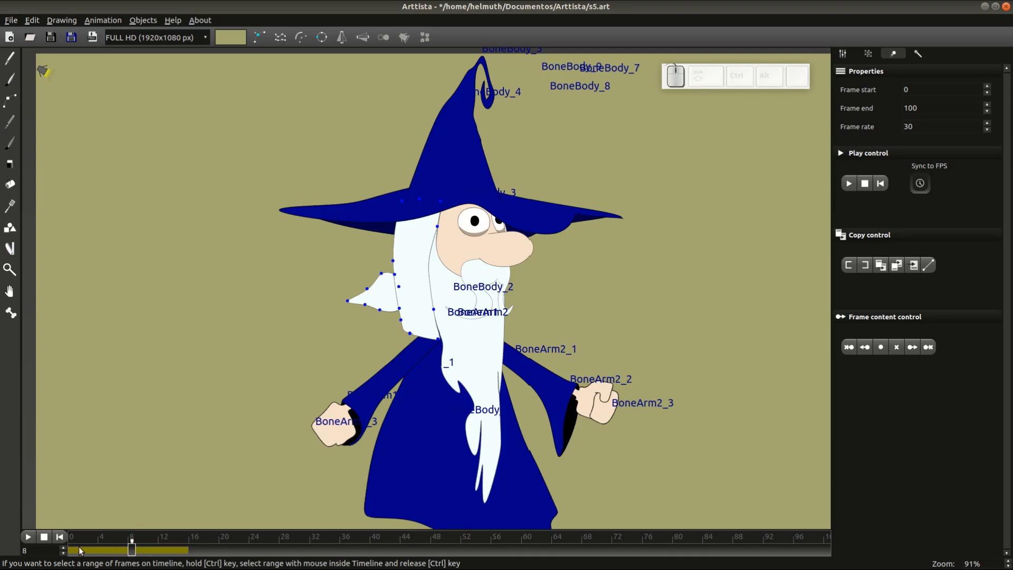
- Hide the selected oval on frame 4 and all earlier frames back to frame 0
{"action": "mouse_move", "coordinate": [79, 550]}
{"action": "left_mouse_down"}
{"action": "mouse_move", "coordinate": [160, 553]}
{"action": "mouse_move", "coordinate": [103, 551]}
{"action": "left_mouse_up"}
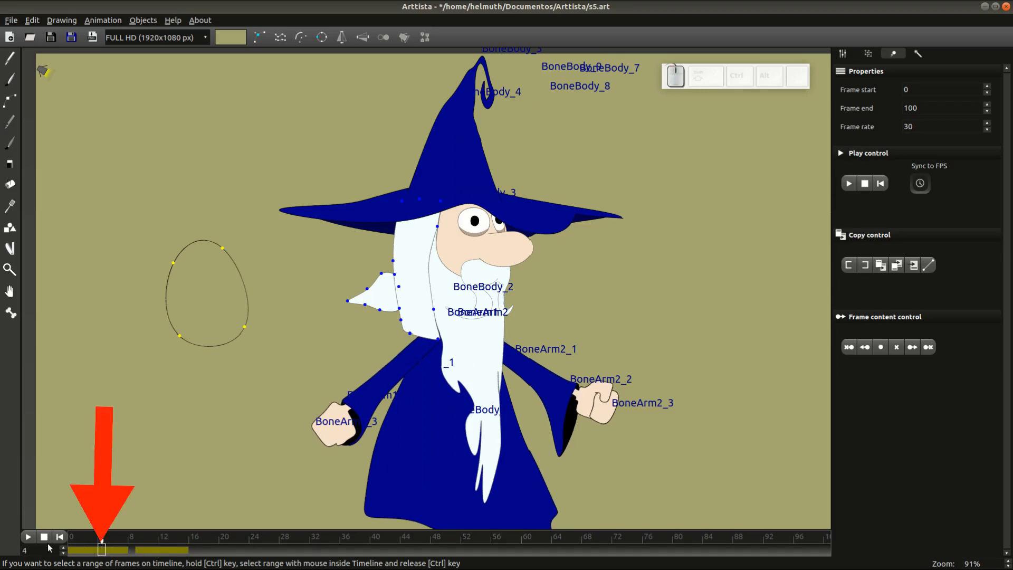
{"action": "left_click", "coordinate": [849, 347]}
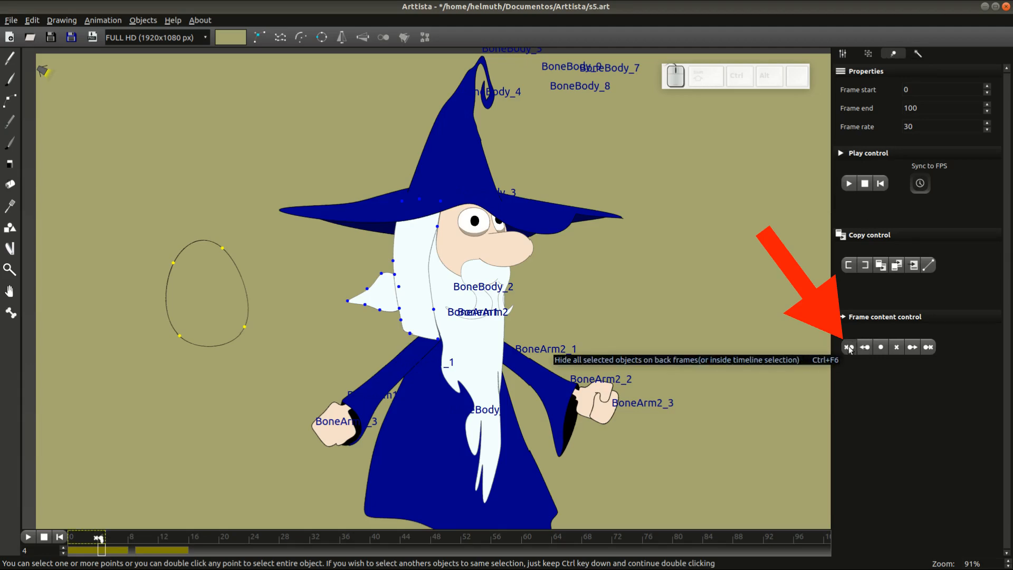
{"action": "left_click", "coordinate": [849, 348]}
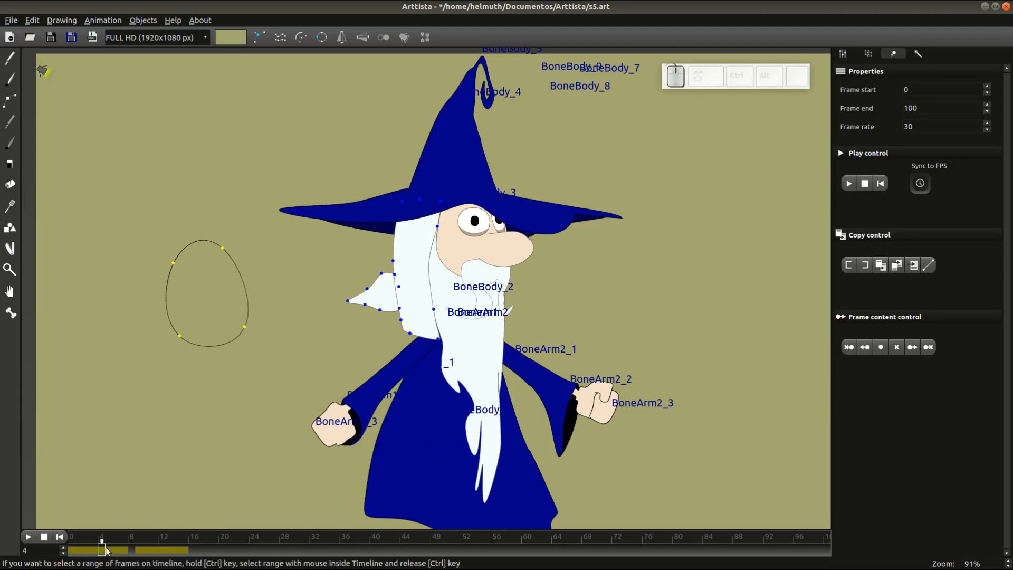
{"action": "left_click", "coordinate": [849, 347]}
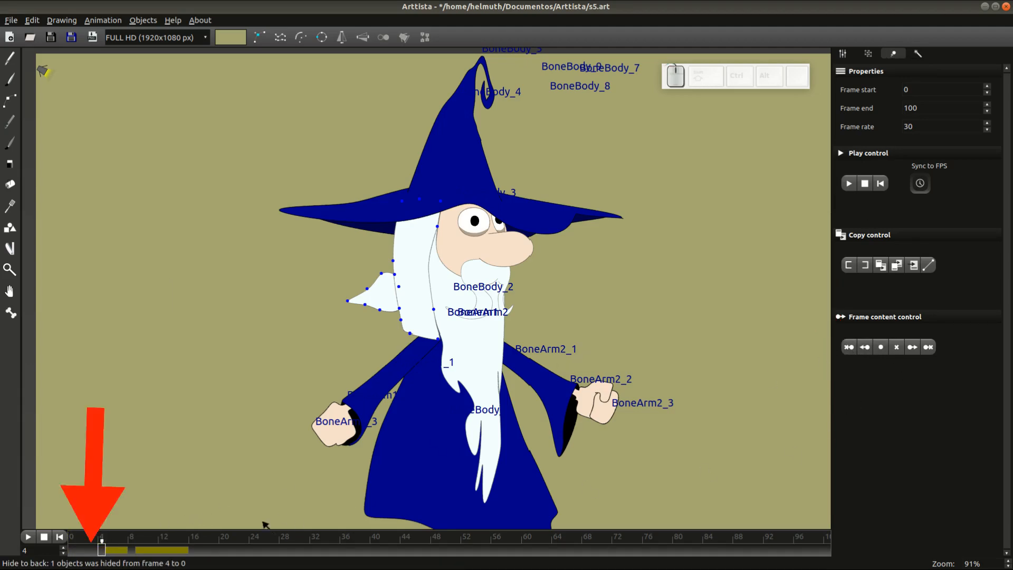
- Hide the oval from frame 13 through frame 100, and show it again on frame 19 only
{"action": "left_click_drag", "start_coordinate": [101, 550], "coordinate": [169, 554]}
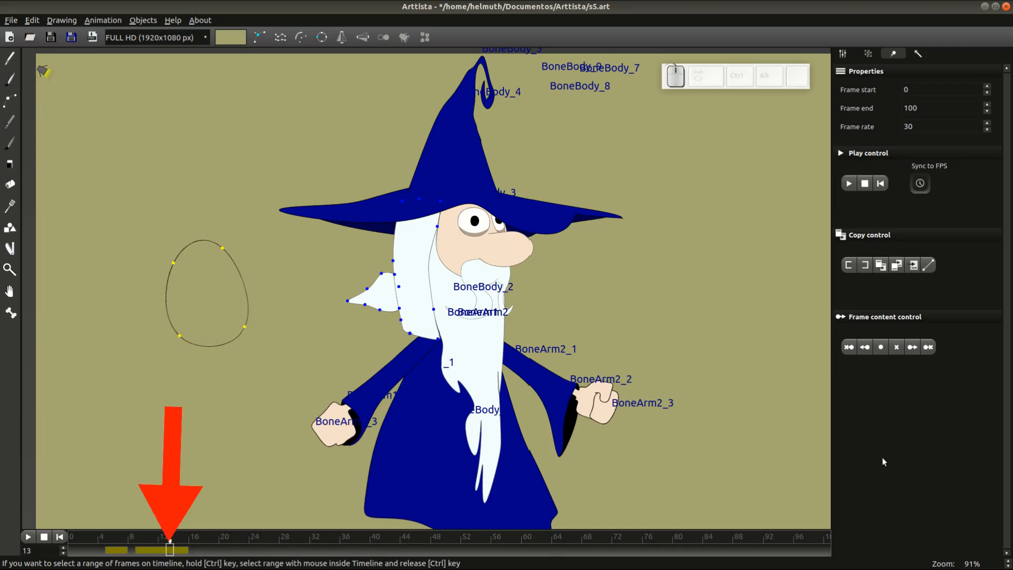
{"action": "left_click", "coordinate": [929, 348]}
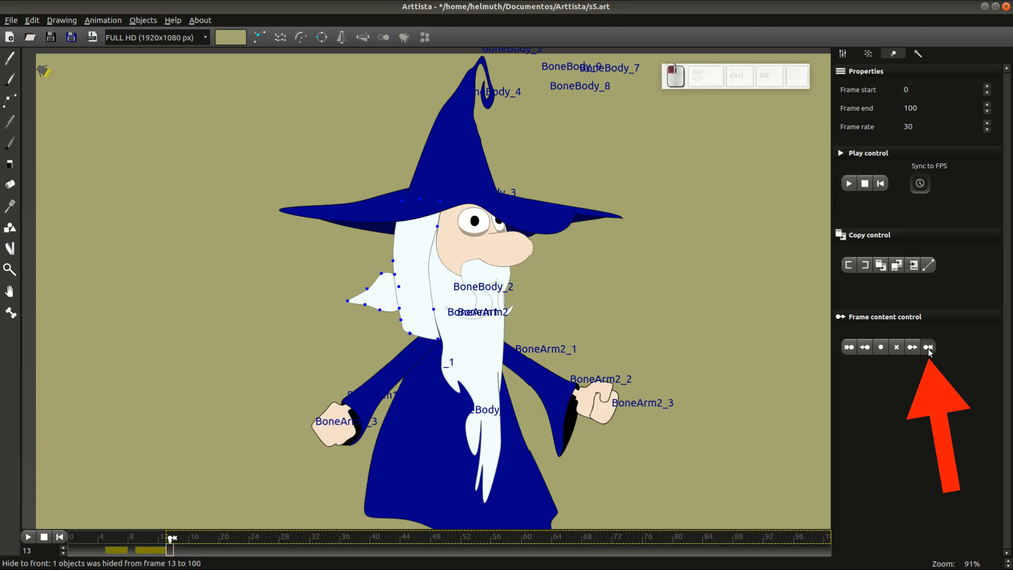
{"action": "left_click_drag", "start_coordinate": [170, 552], "coordinate": [216, 552]}
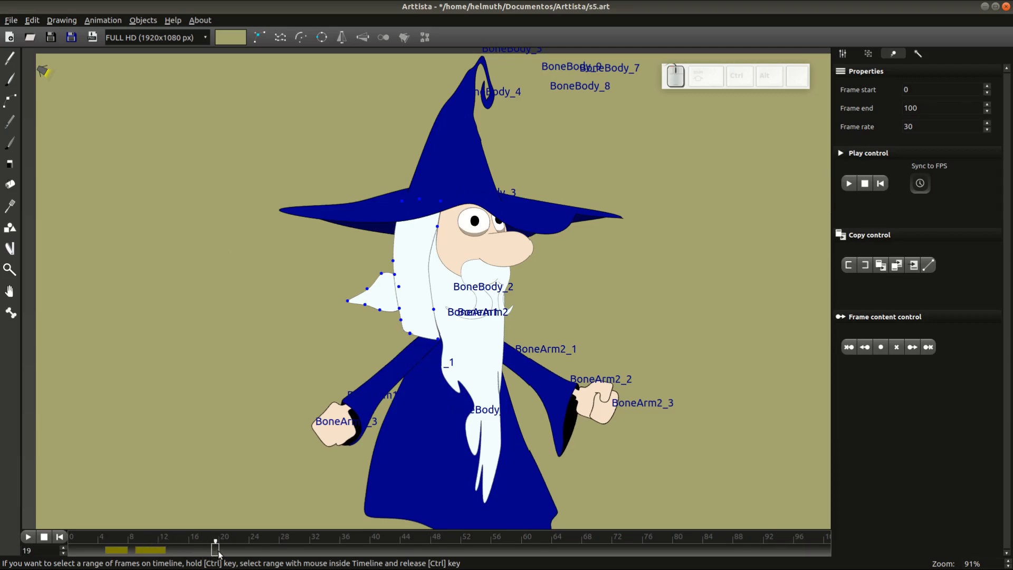
{"action": "left_click", "coordinate": [881, 347]}
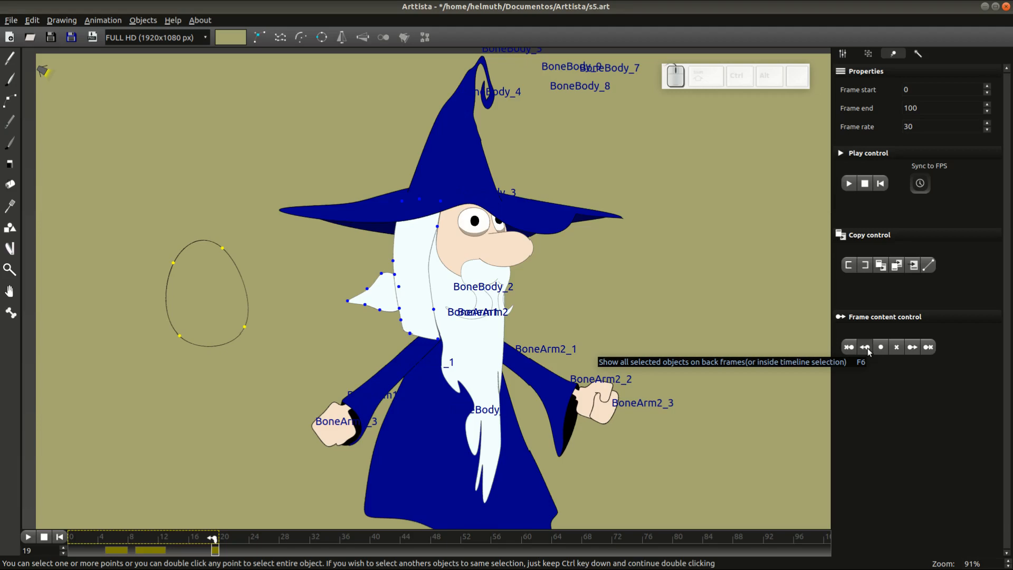
{"action": "left_click", "coordinate": [885, 350]}
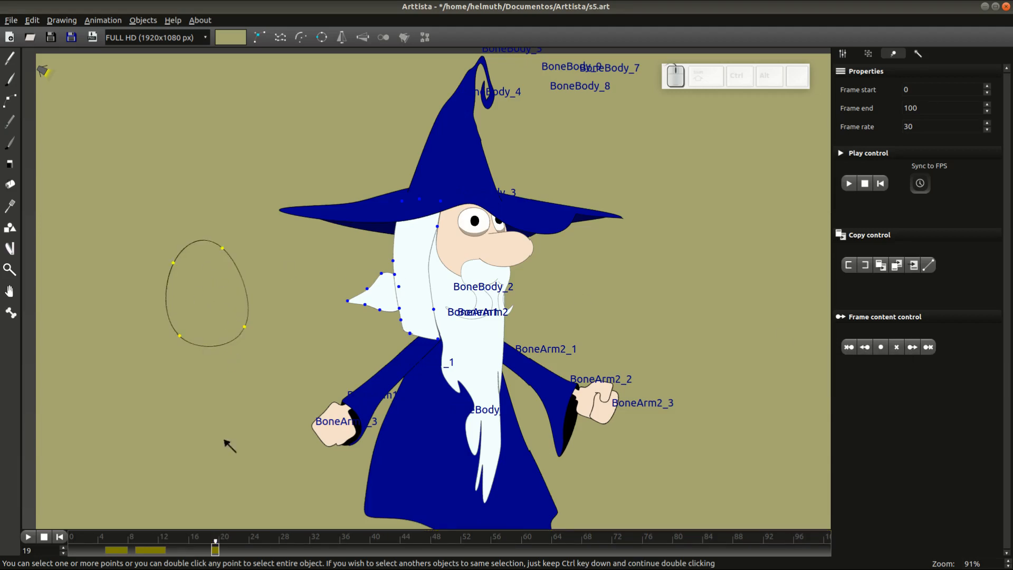
- Move the oval down and to the right on frame 27, and back up and slightly left on frame 31
{"action": "left_click_drag", "start_coordinate": [238, 548], "coordinate": [276, 547]}
{"action": "left_click_drag", "start_coordinate": [248, 326], "coordinate": [282, 383]}
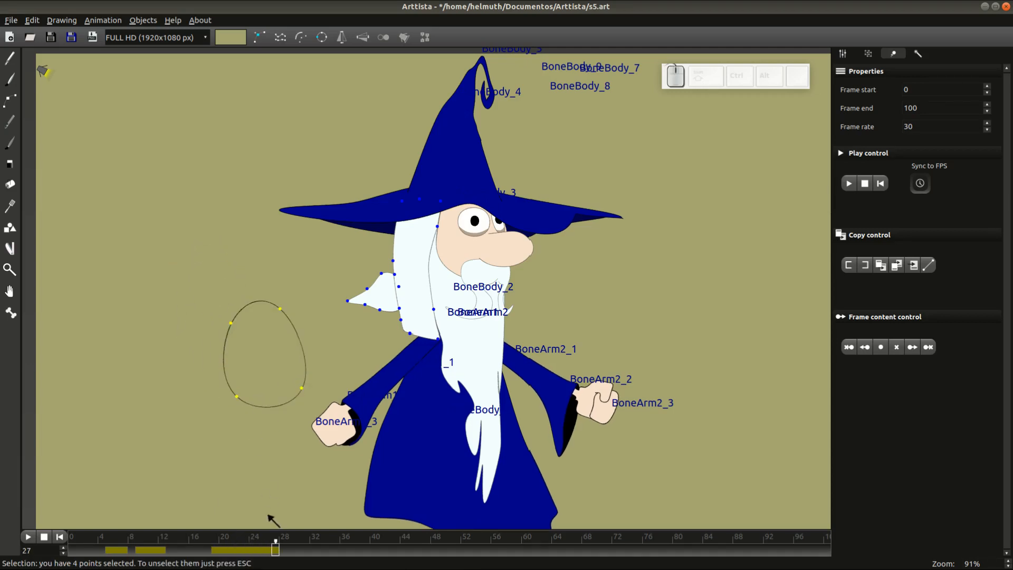
{"action": "left_click_drag", "start_coordinate": [275, 544], "coordinate": [306, 544]}
{"action": "left_click_drag", "start_coordinate": [284, 384], "coordinate": [271, 326]}
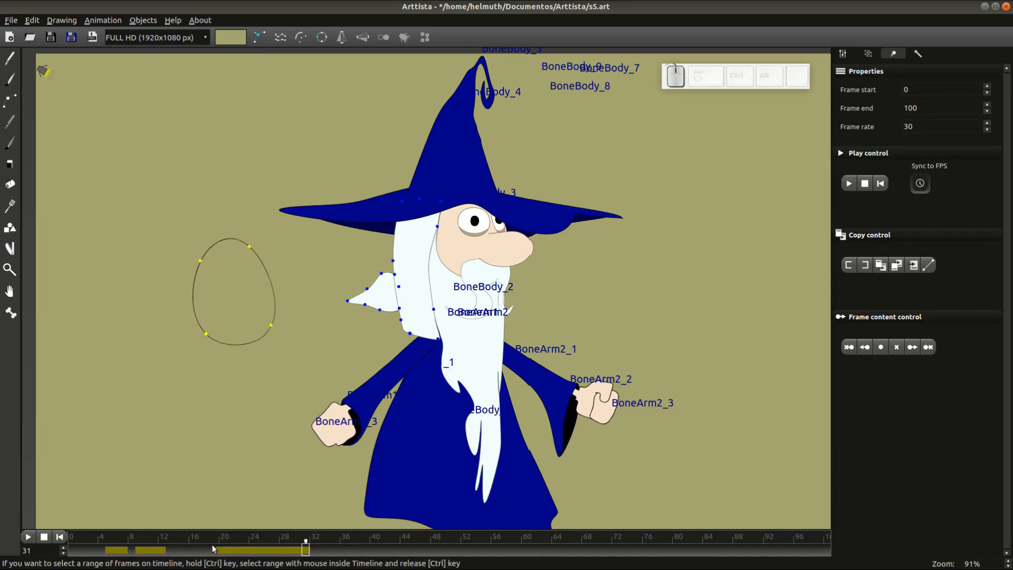
- Make the oval, in its frame 19 position, visible from frame 19 through frame 37
{"action": "left_click", "coordinate": [215, 549]}
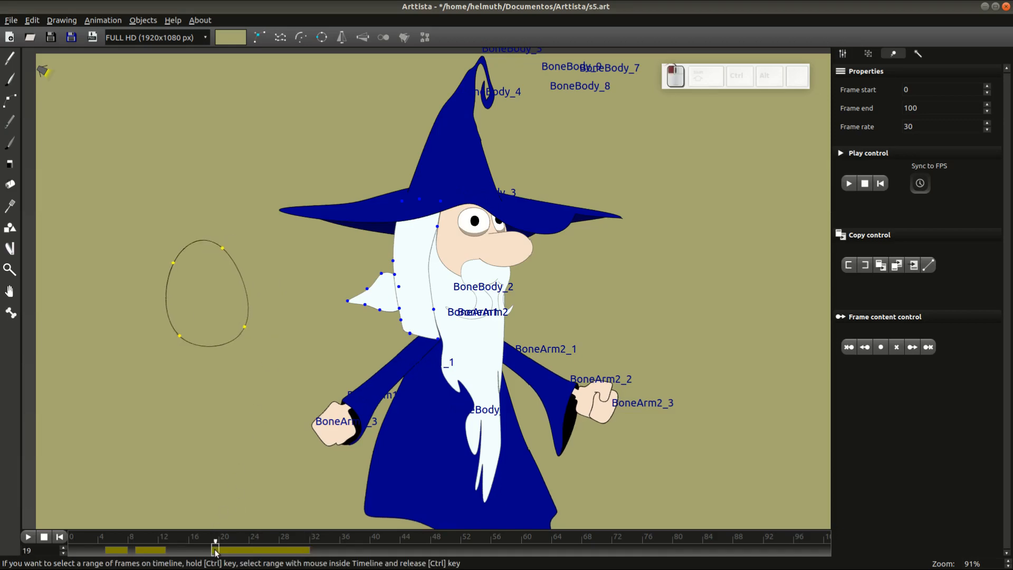
{"action": "left_click", "coordinate": [912, 349]}
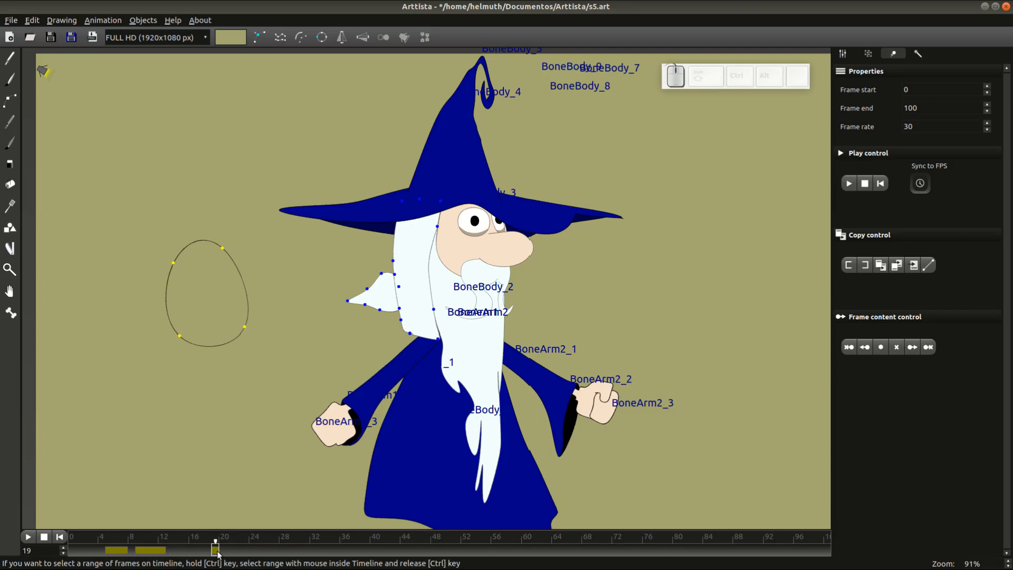
{"action": "left_click_drag", "start_coordinate": [215, 550], "coordinate": [351, 549]}
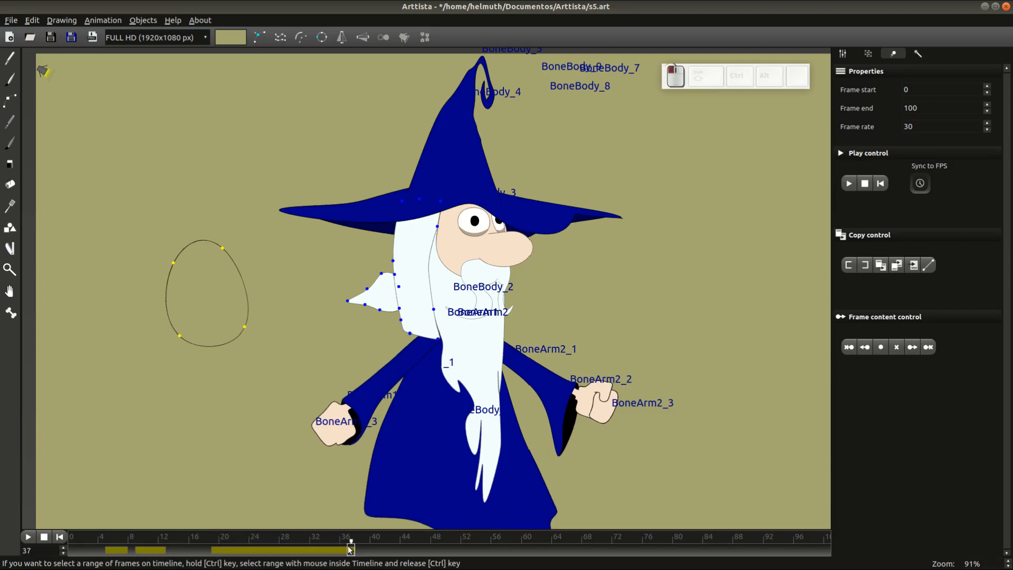
{"action": "left_click", "coordinate": [929, 348]}
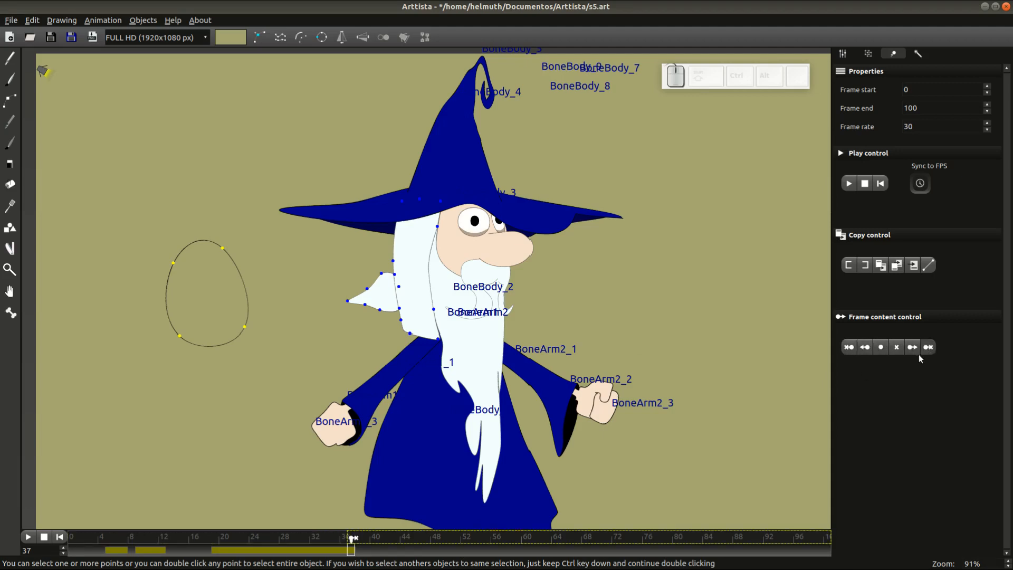
- Select the oval on frame 10 and delete it from the animation
{"action": "left_click_drag", "start_coordinate": [243, 553], "coordinate": [69, 543]}
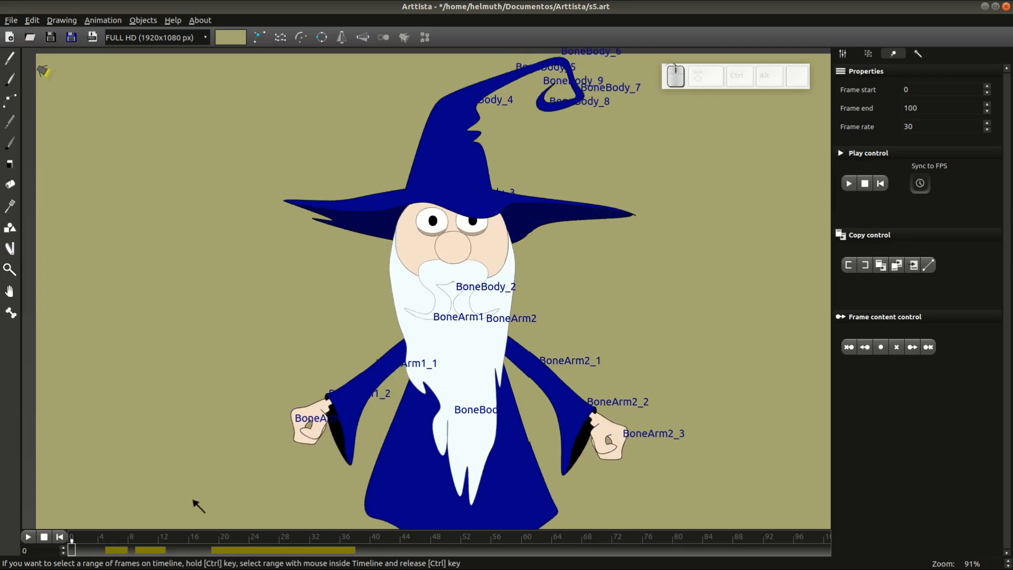
{"action": "left_click", "coordinate": [146, 550]}
{"action": "key", "text": "Tab"}
{"action": "left_click", "coordinate": [246, 328]}
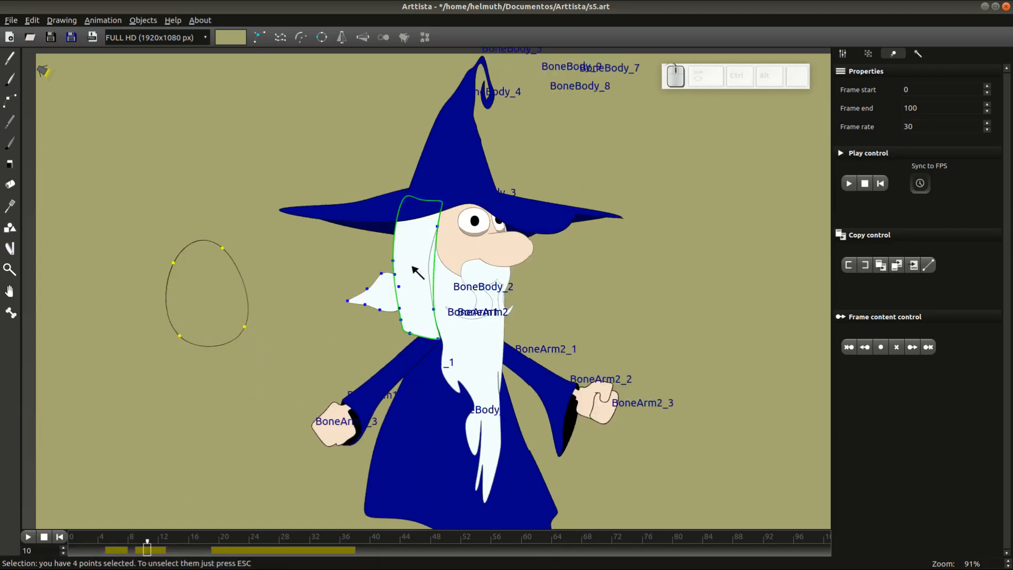
{"action": "left_click", "coordinate": [248, 331]}
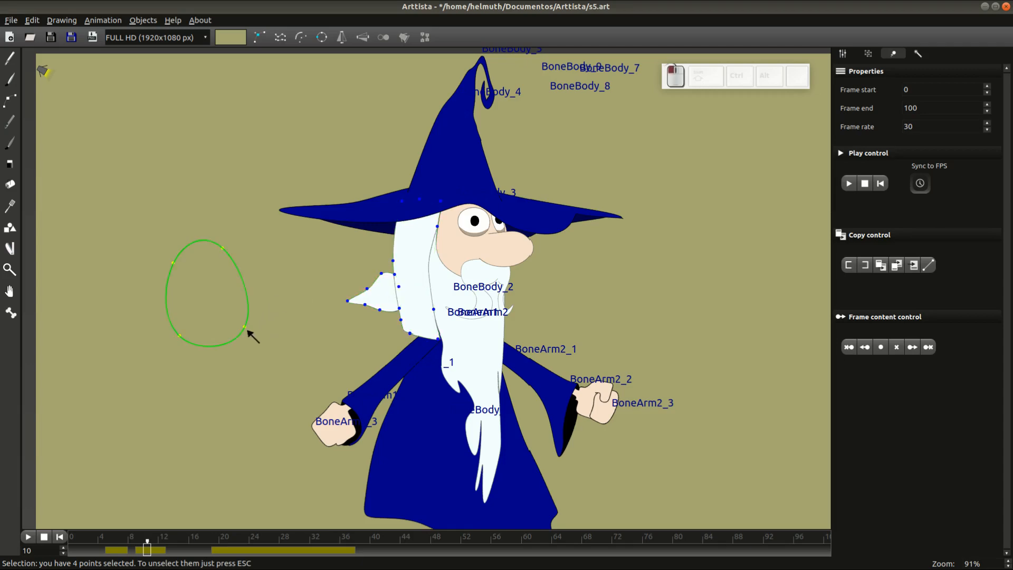
{"action": "key", "text": "Delete"}
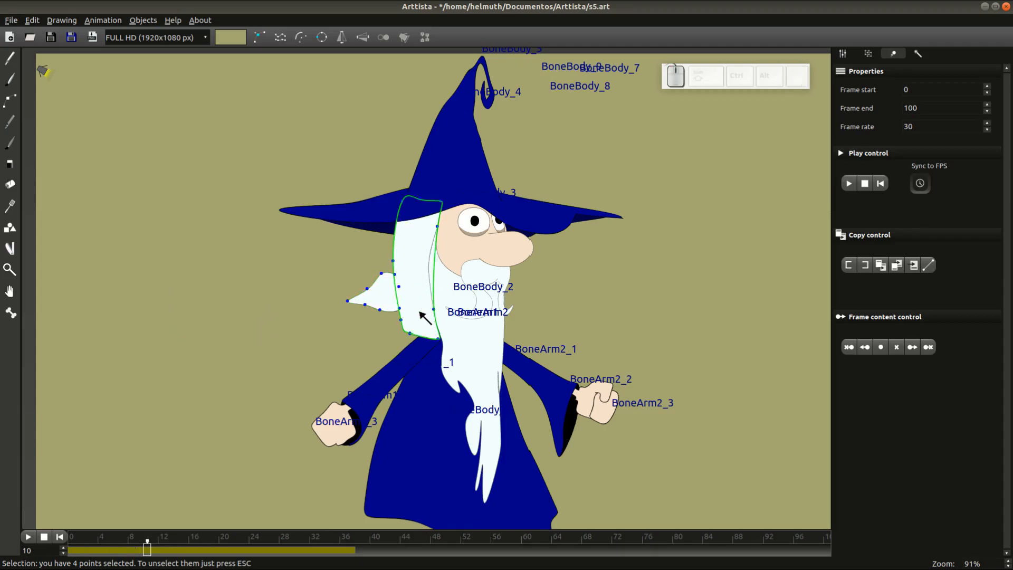
- Deselect the hair on frame 4, select all objects and bones there, and make their points editable
{"action": "left_click_drag", "start_coordinate": [74, 547], "coordinate": [101, 548]}
{"action": "key", "text": "Escape"}
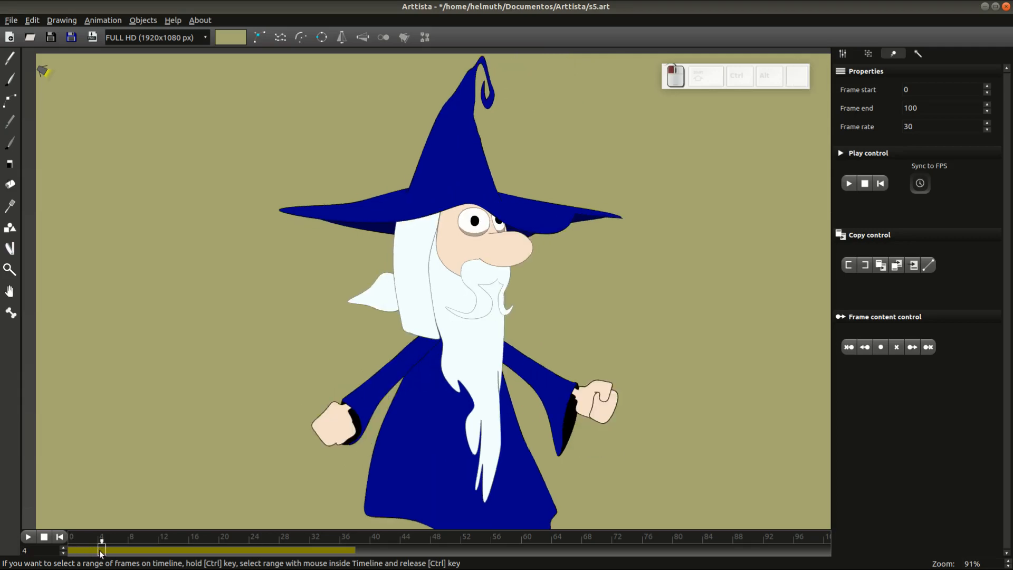
{"action": "key", "text": "Tab"}
{"action": "key", "text": "ctrl+a"}
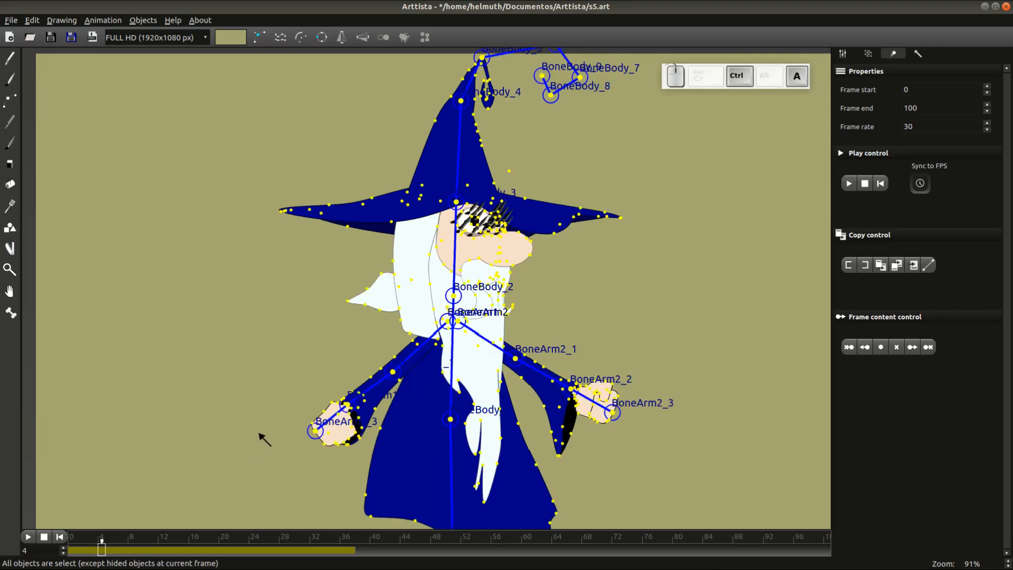
{"action": "key", "text": "Tab"}
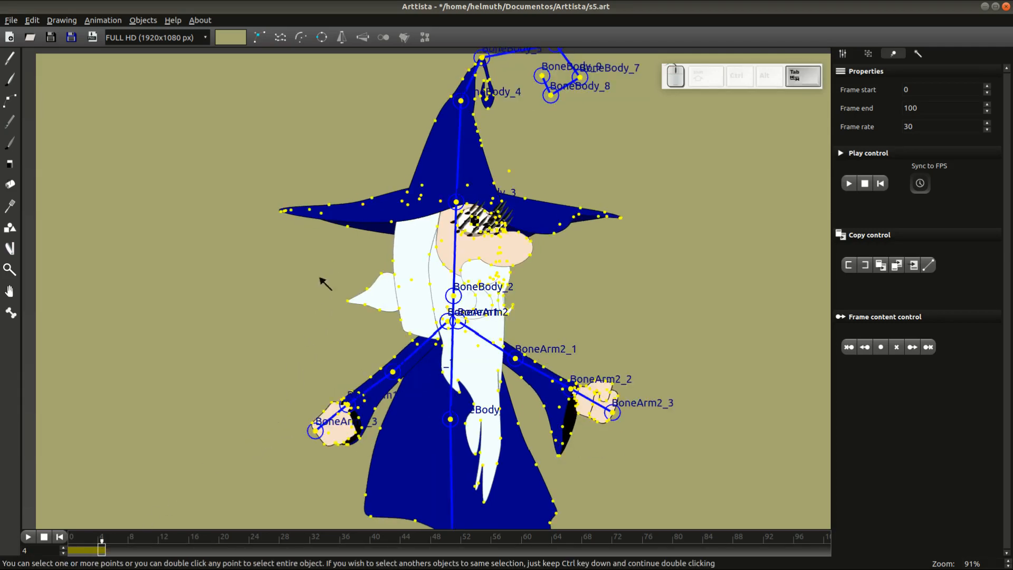
- Select every point of both hair shapes on frame 4 and bind them to the BoneBody_3 bone
{"action": "double_click", "coordinate": [381, 273], "text": "ctrl"}
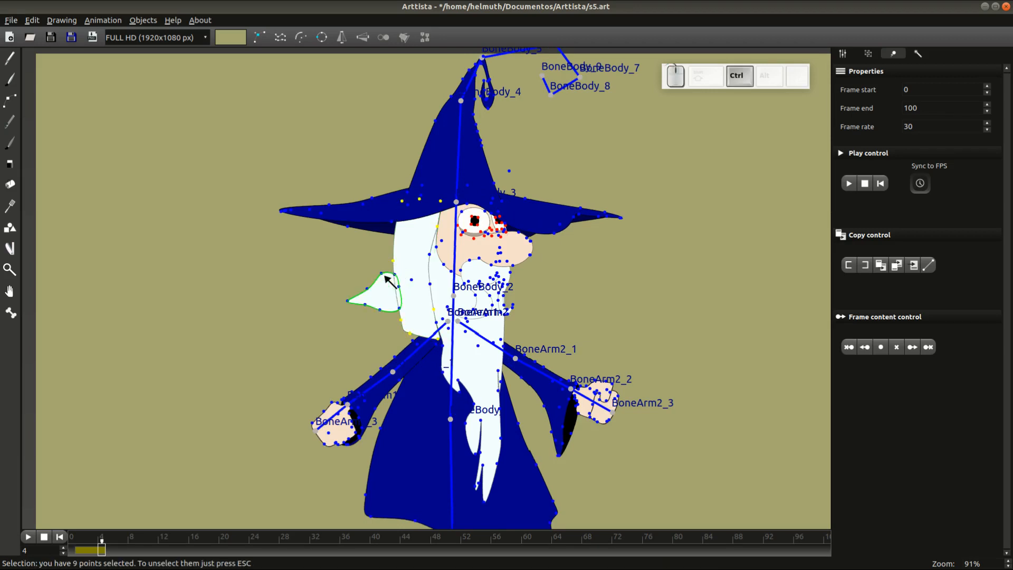
{"action": "double_click", "coordinate": [383, 275], "text": "ctrl"}
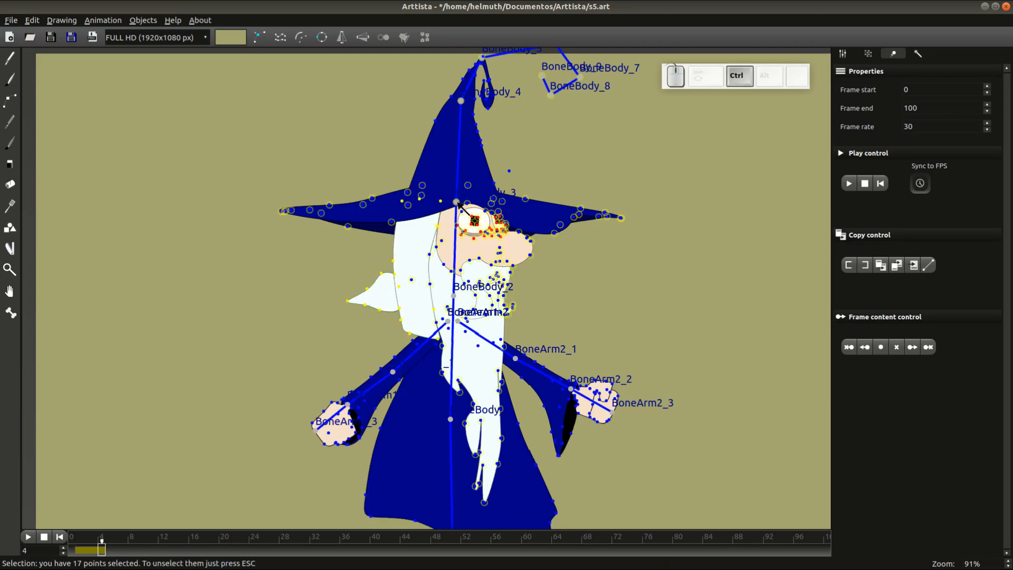
{"action": "left_click", "coordinate": [456, 202], "text": "ctrl"}
{"action": "key", "text": "ctrl+b"}
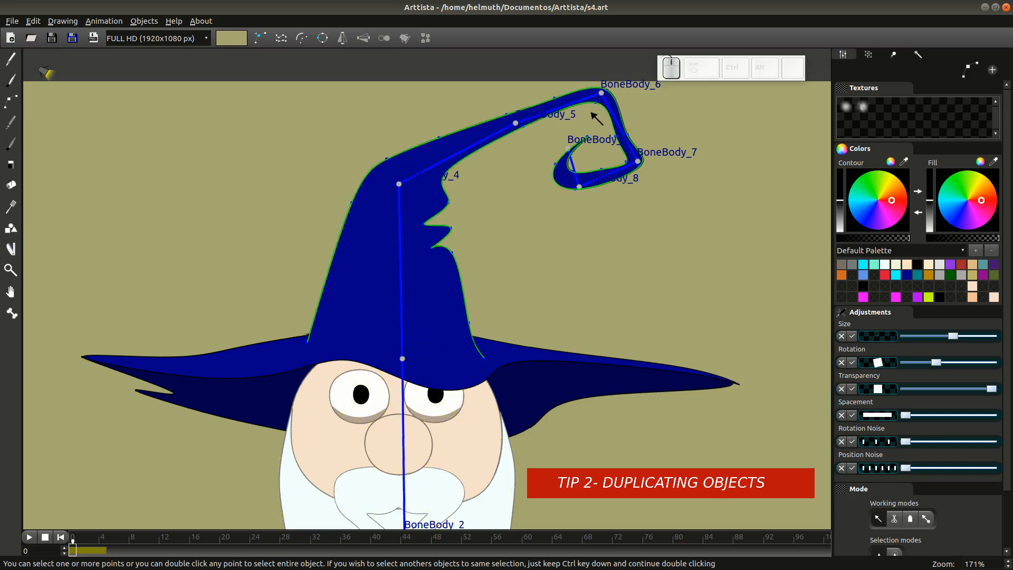
- Step through frames 0 to 4 of s4.art to examine how the hat's pointed top changes shape
{"action": "left_click", "coordinate": [81, 552]}
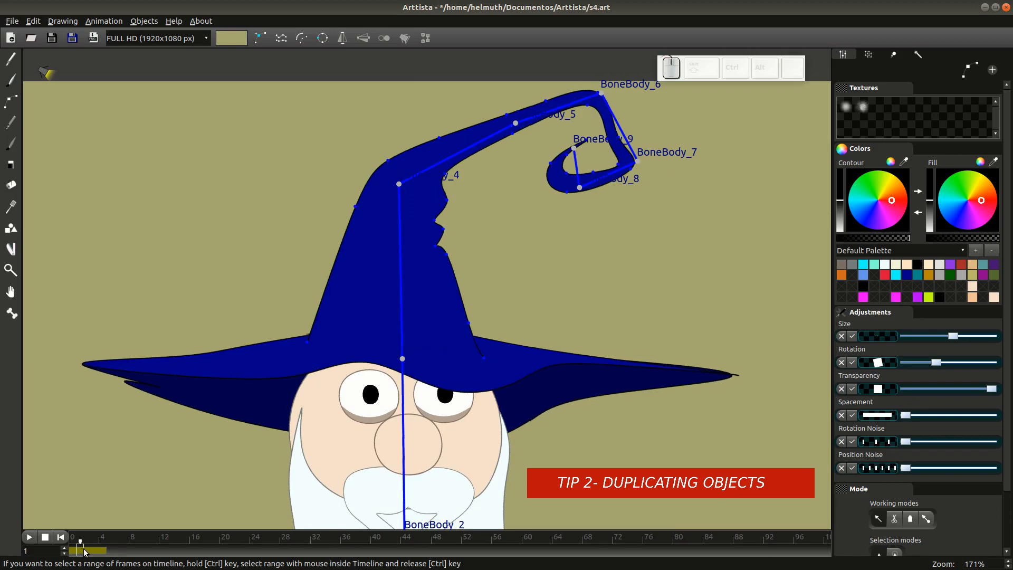
{"action": "left_click", "coordinate": [89, 552]}
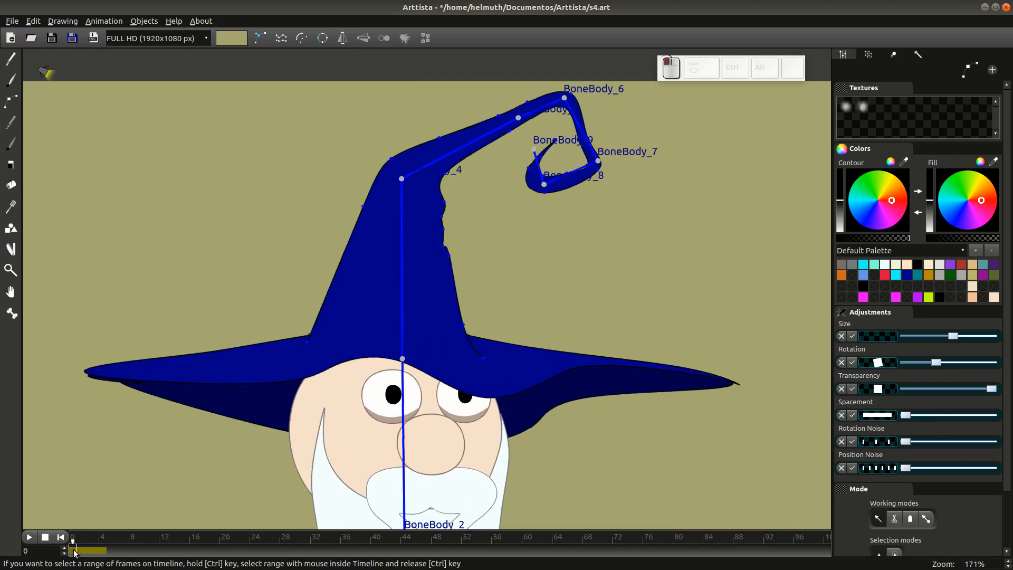
{"action": "left_click", "coordinate": [76, 552]}
{"action": "left_click", "coordinate": [81, 552]}
{"action": "left_click", "coordinate": [90, 551]}
{"action": "left_click", "coordinate": [96, 553]}
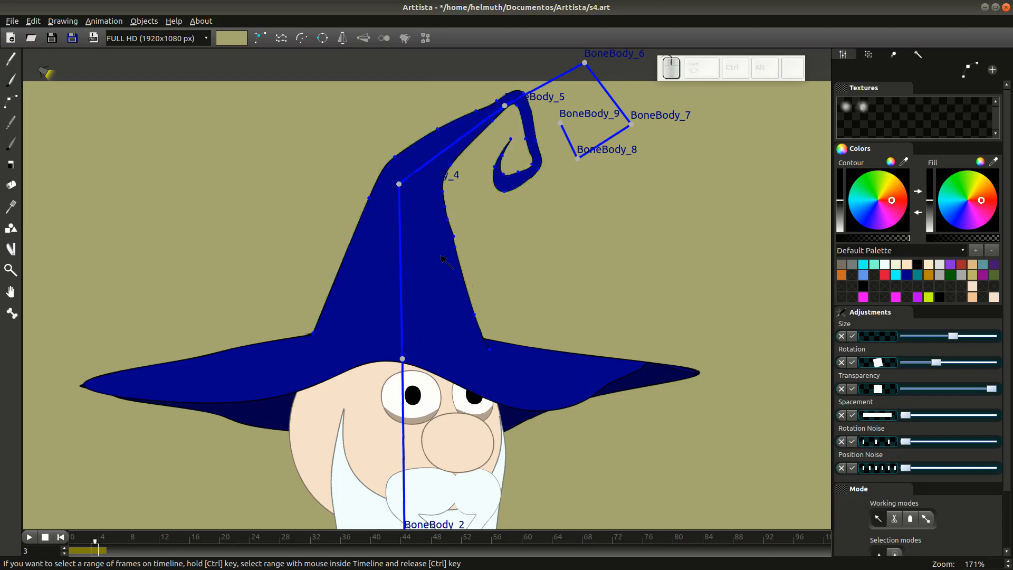
{"action": "left_click", "coordinate": [496, 280]}
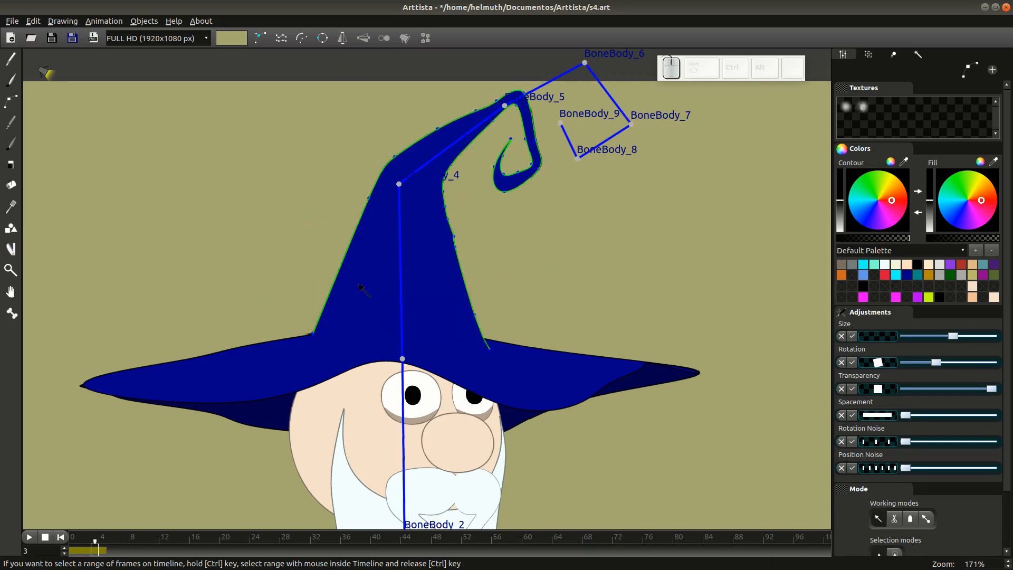
{"action": "left_click", "coordinate": [102, 550]}
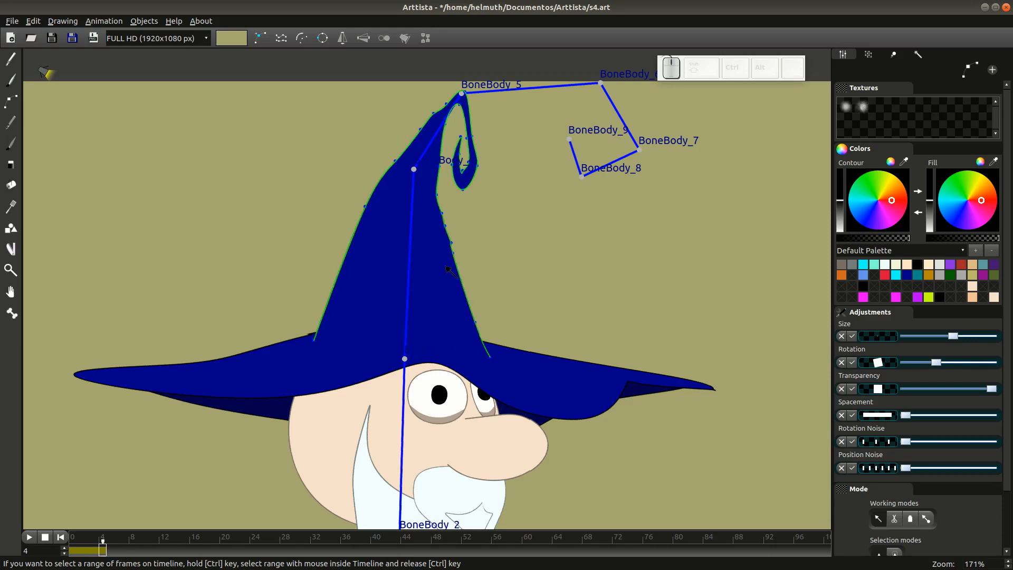
{"action": "left_click", "coordinate": [95, 550]}
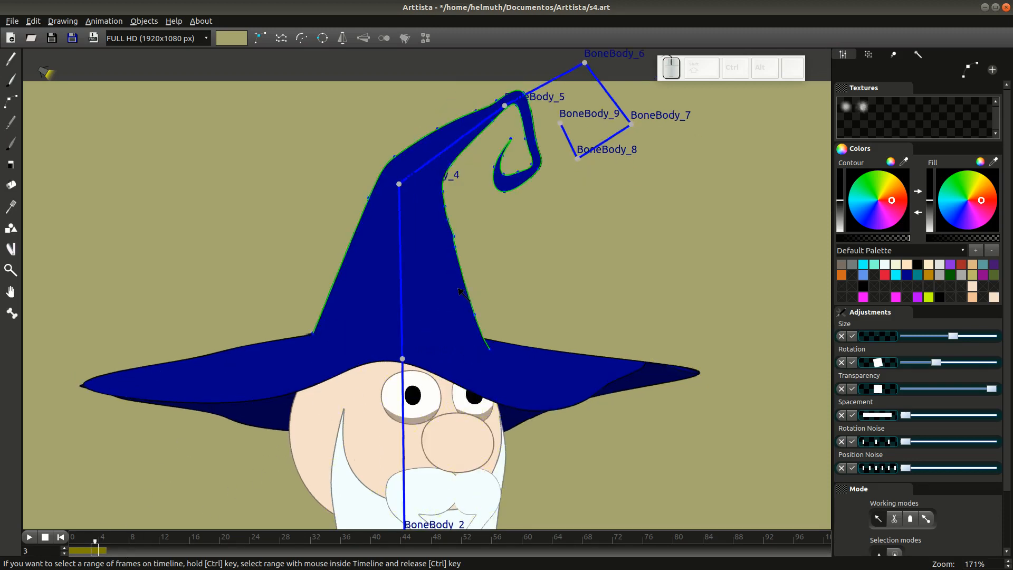
{"action": "left_click", "coordinate": [77, 550]}
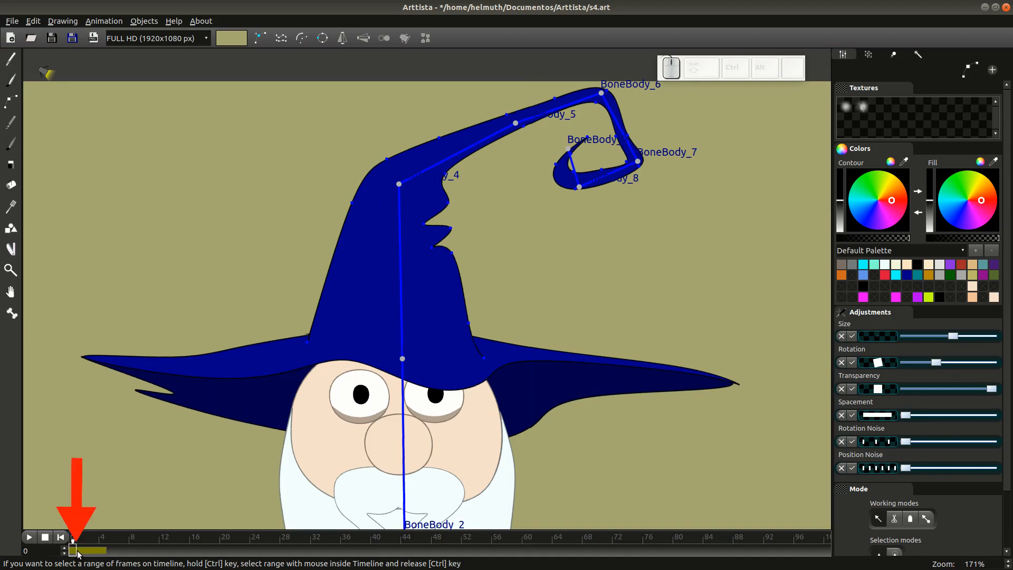
{"action": "left_click", "coordinate": [80, 551]}
{"action": "left_click", "coordinate": [88, 551]}
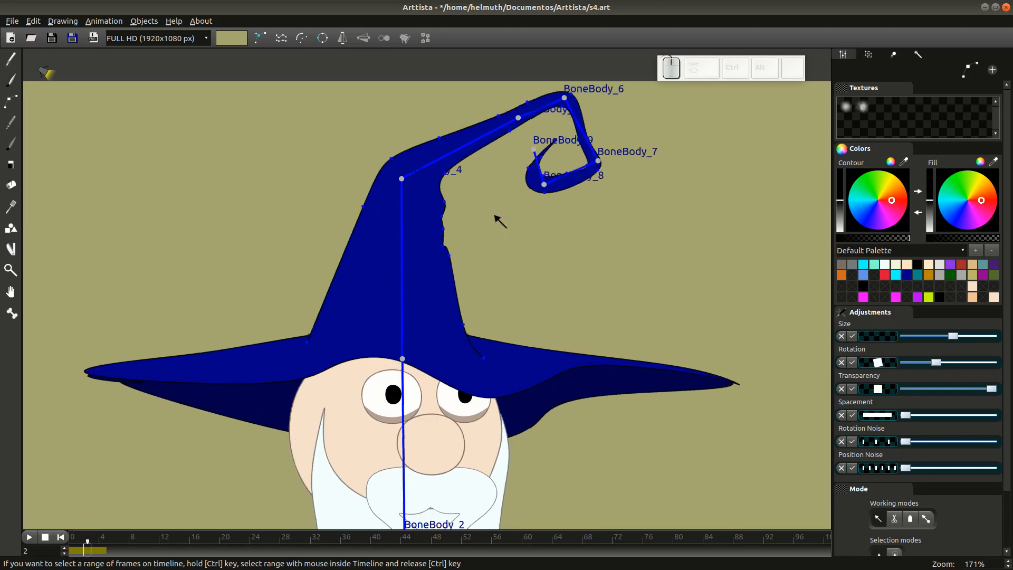
{"action": "left_click", "coordinate": [95, 550]}
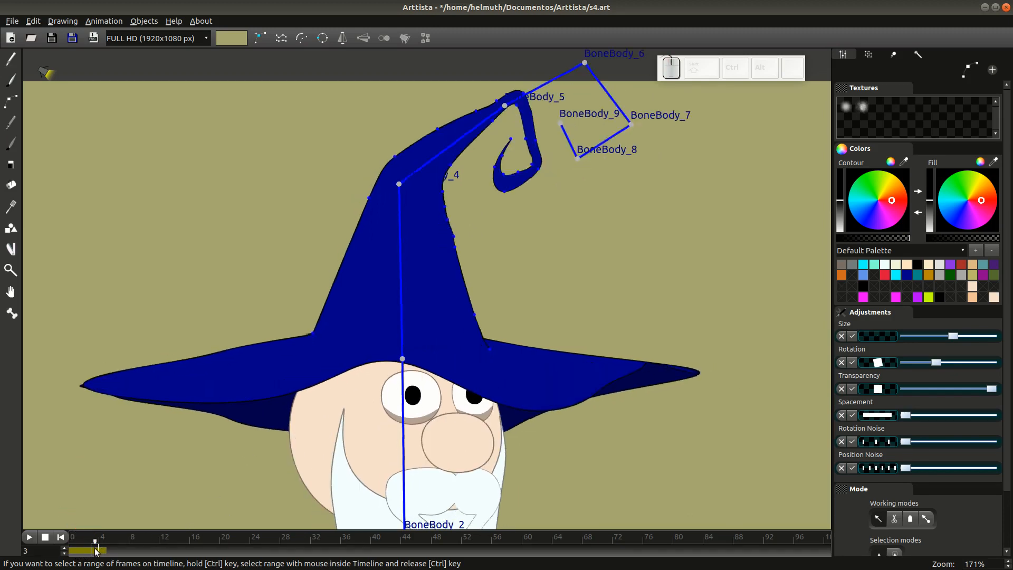
{"action": "left_click", "coordinate": [102, 551]}
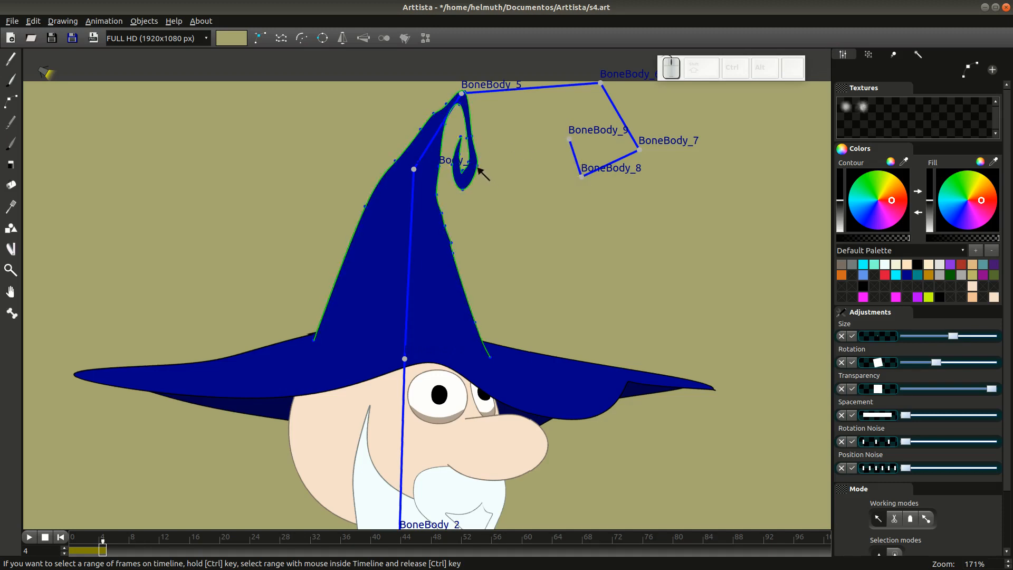
- Try duplicating the hat's pointed top on frame 3 and placing the copy beside the original, and undo the duplication
{"action": "left_click", "coordinate": [72, 555]}
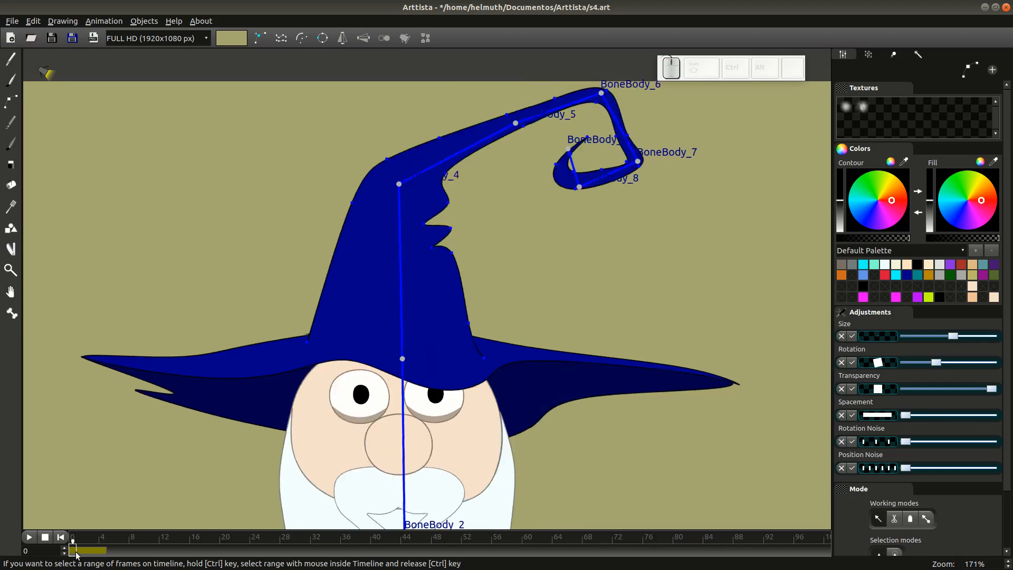
{"action": "left_click", "coordinate": [82, 555]}
{"action": "left_click", "coordinate": [92, 555]}
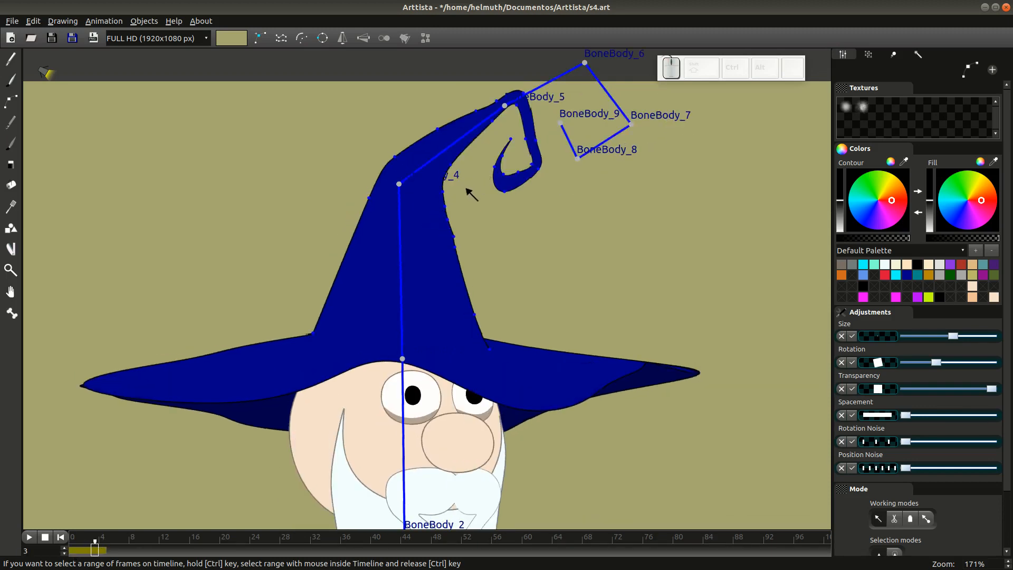
{"action": "left_click", "coordinate": [445, 192]}
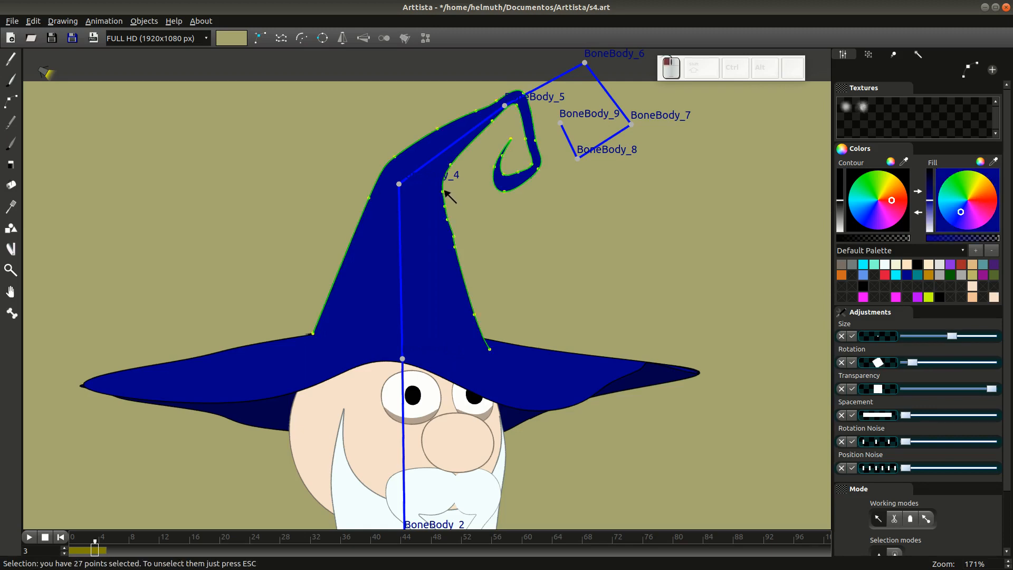
{"action": "key", "text": "ctrl+v"}
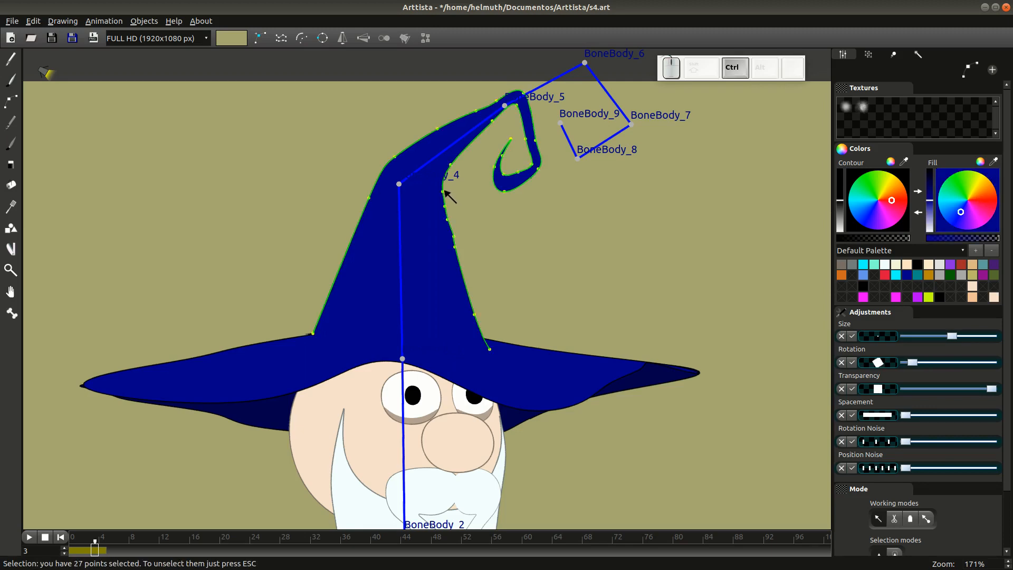
{"action": "key", "text": "ctrl+v"}
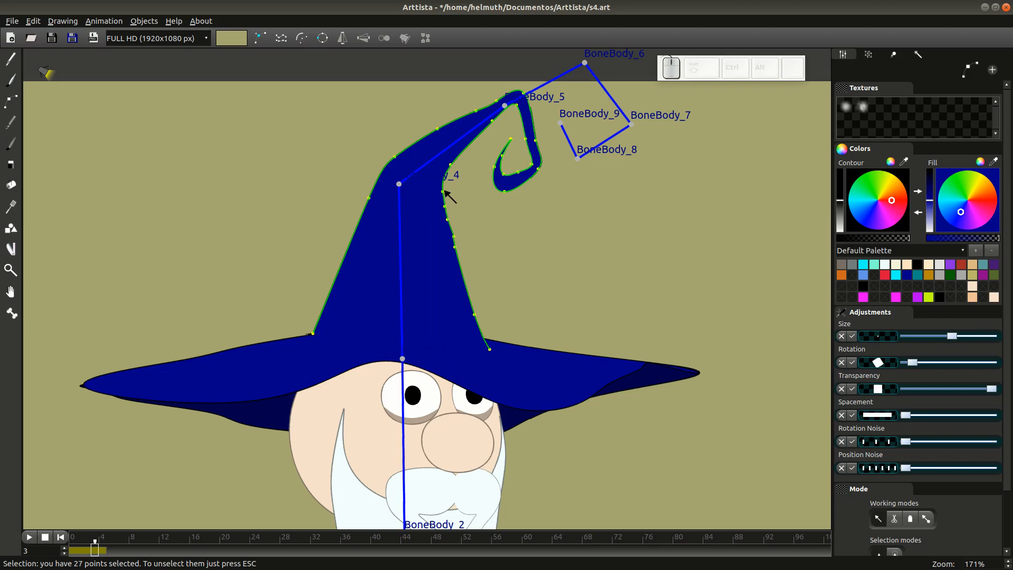
{"action": "key", "text": "g"}
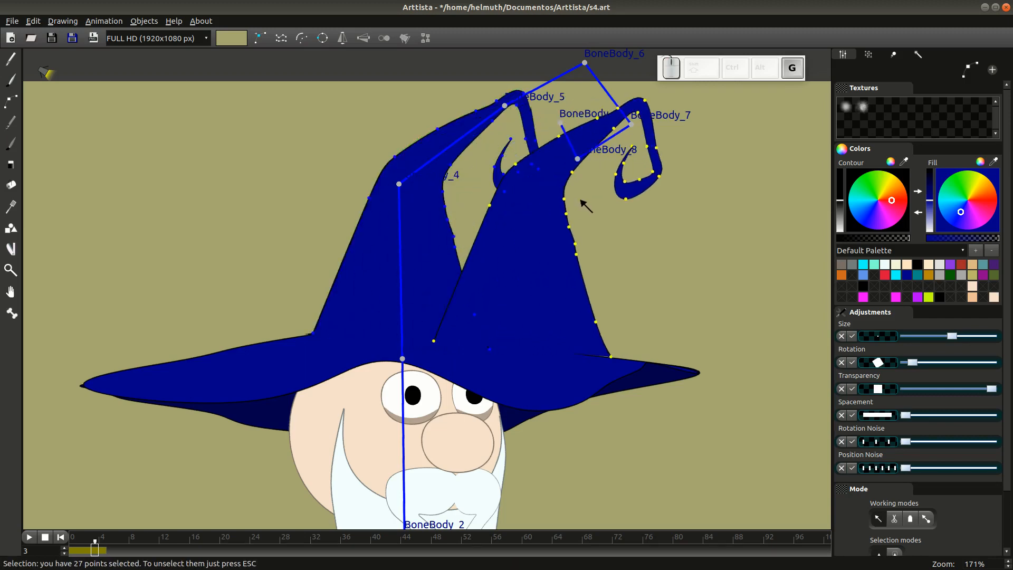
{"action": "left_click", "coordinate": [655, 204]}
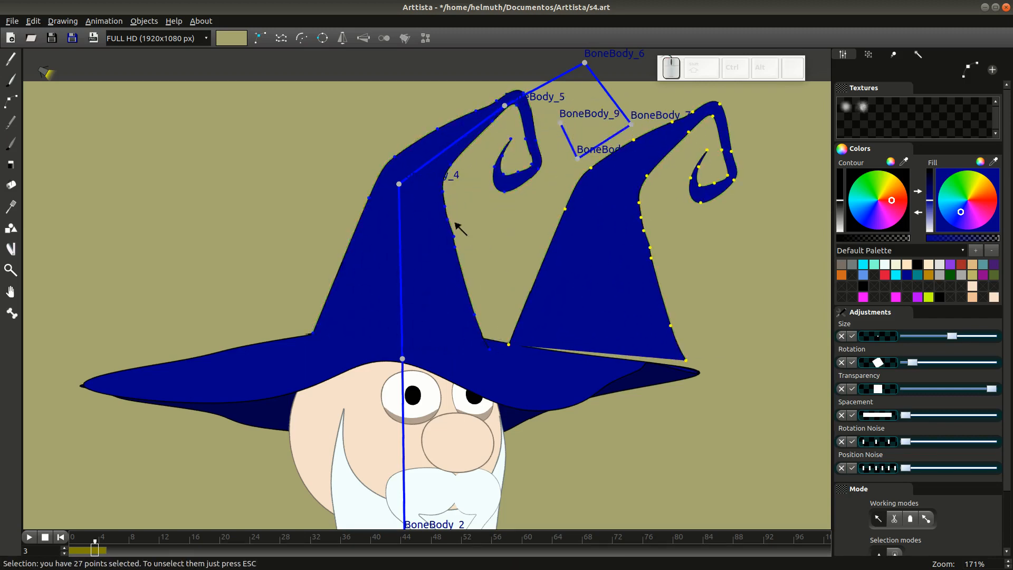
{"action": "key", "text": "ctrl+z"}
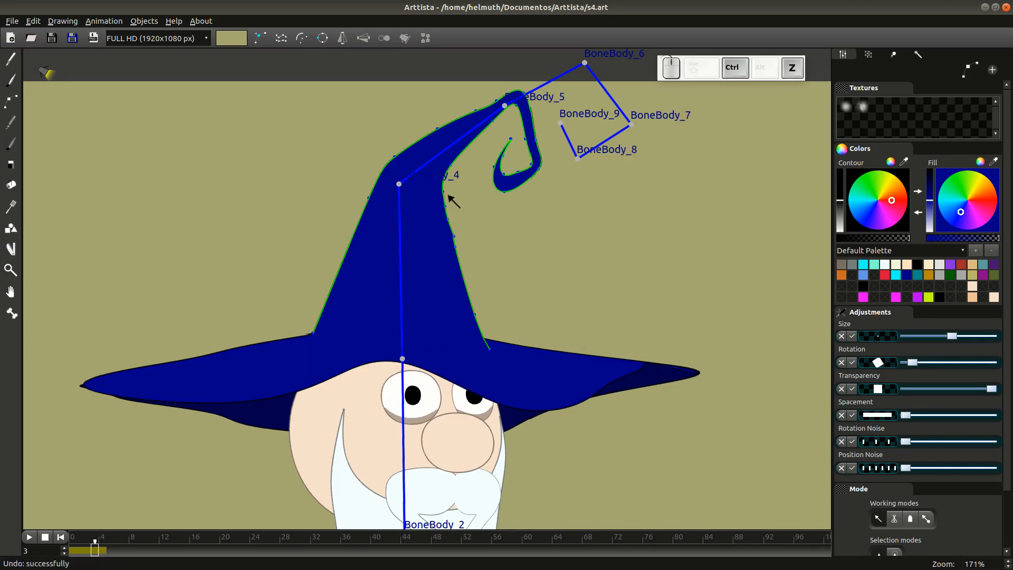
- Duplicate the hat's pointed top in place on frame 3 and hide the copy on frame 2 and all earlier frames
{"action": "double_click", "coordinate": [445, 191]}
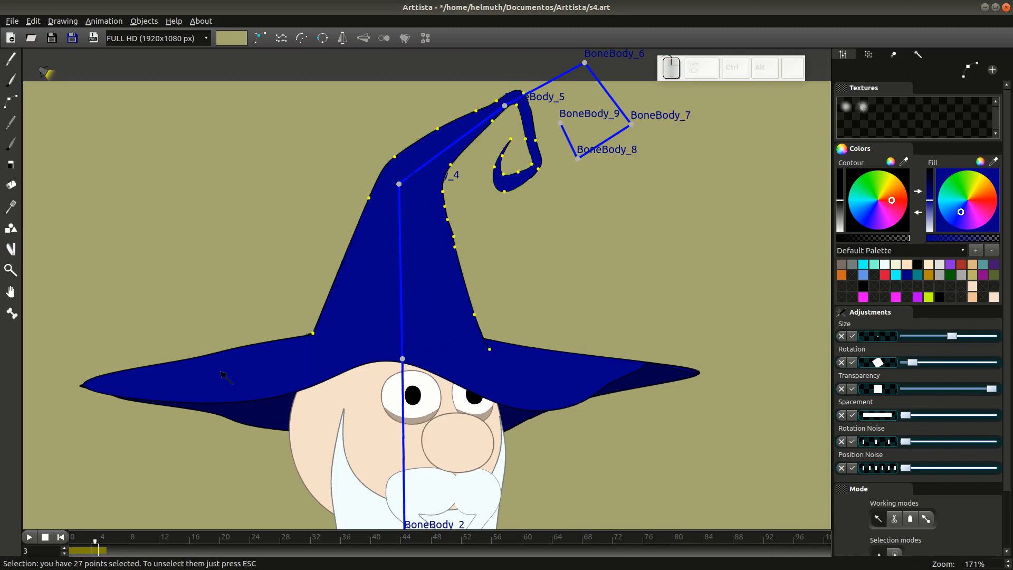
{"action": "left_click", "coordinate": [88, 553]}
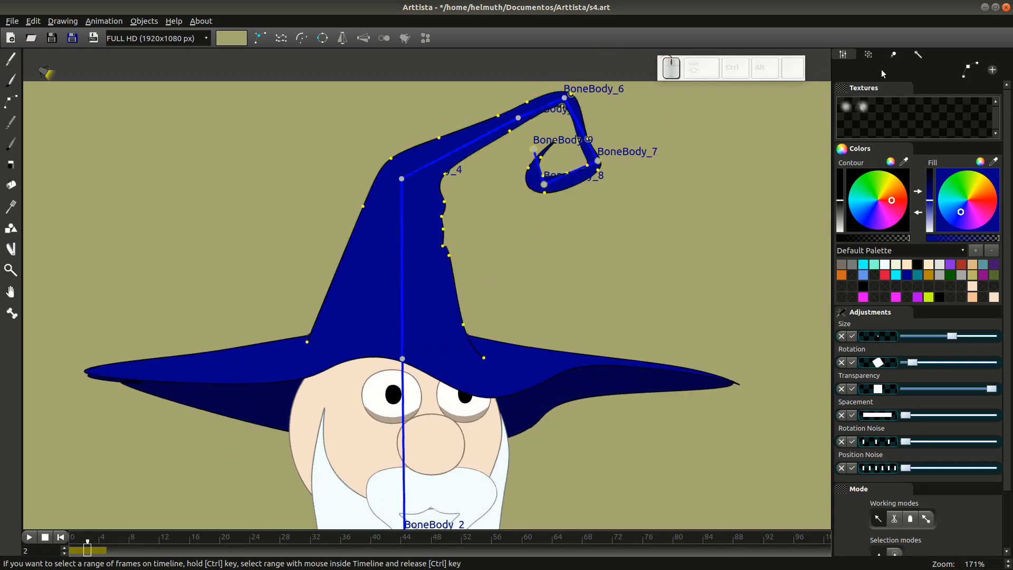
{"action": "left_click", "coordinate": [894, 54]}
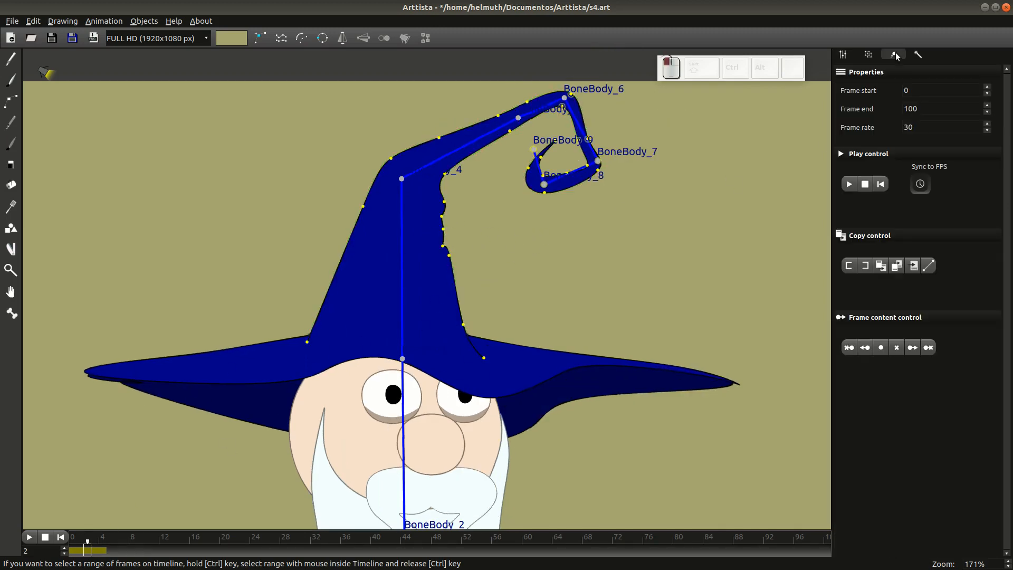
{"action": "left_click", "coordinate": [849, 348]}
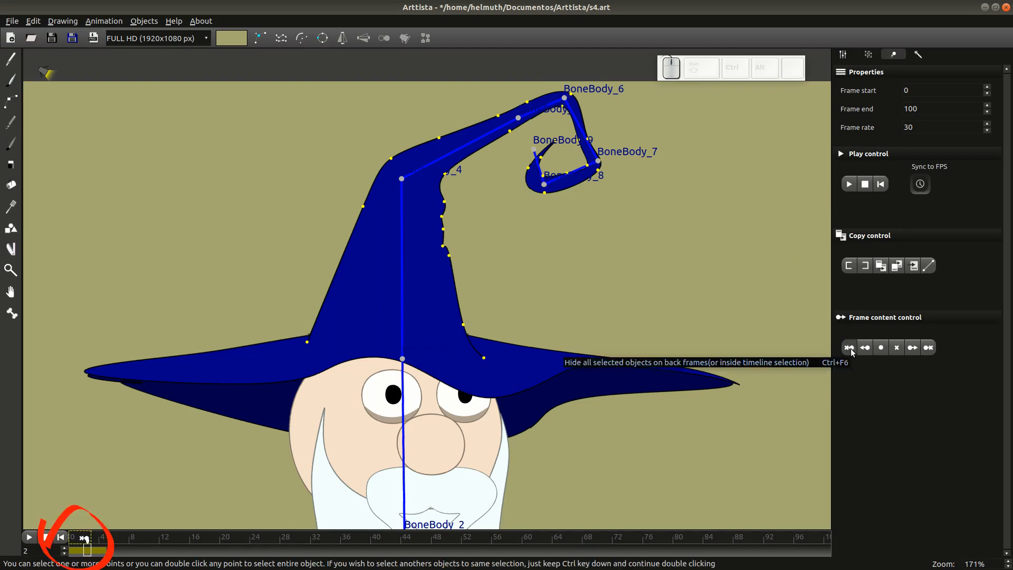
{"action": "left_click", "coordinate": [851, 349]}
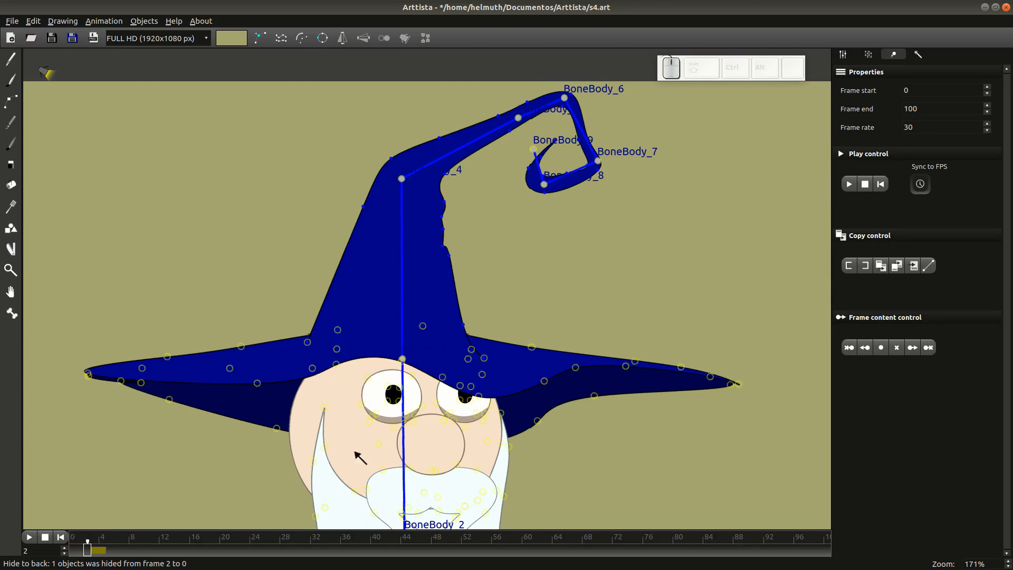
- Select the original pointed hat top on frame 0 and hide it on frame 3 and all following frames
{"action": "left_click", "coordinate": [96, 554]}
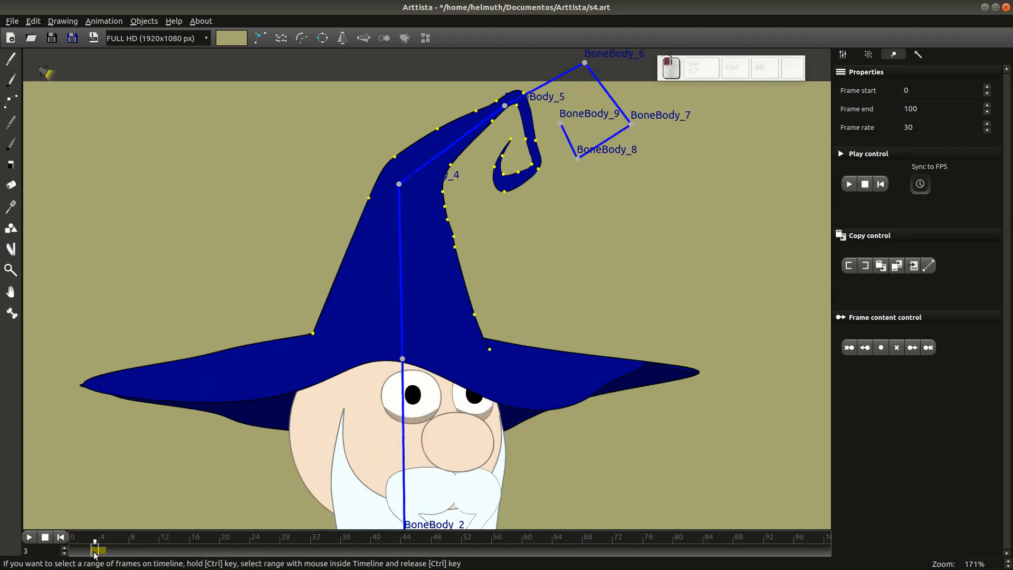
{"action": "left_click", "coordinate": [105, 552]}
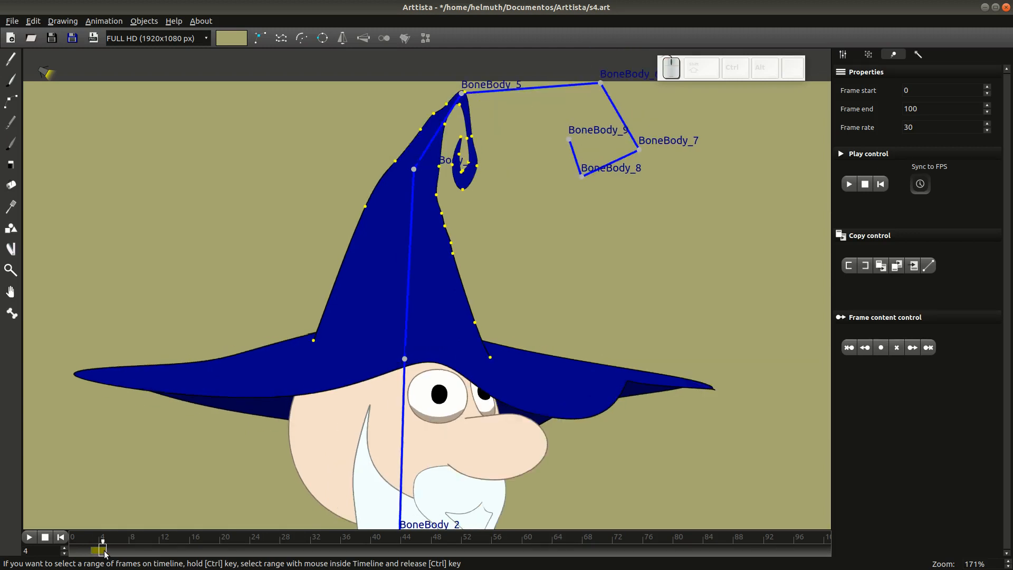
{"action": "left_click", "coordinate": [73, 551]}
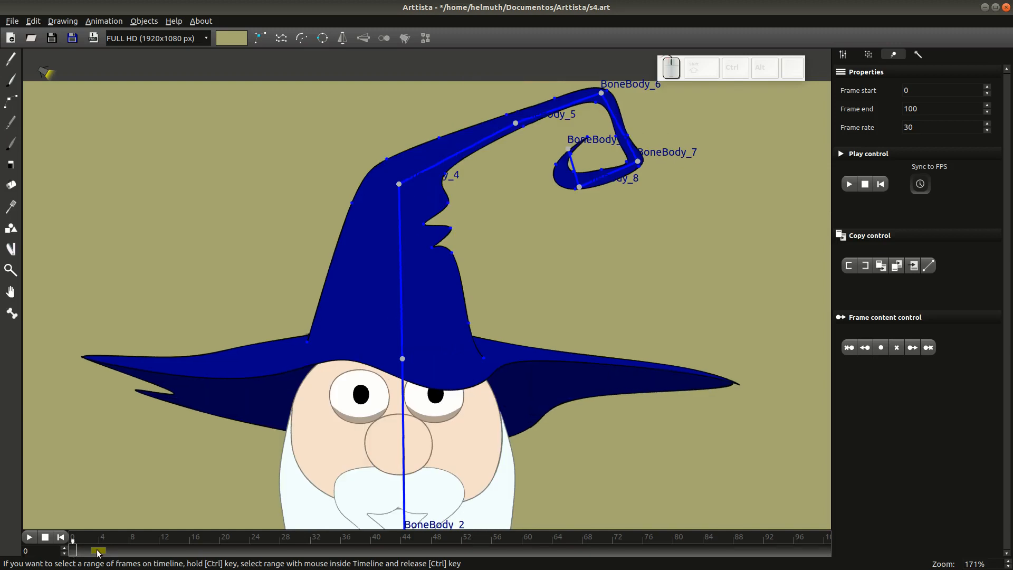
{"action": "left_click", "coordinate": [95, 551]}
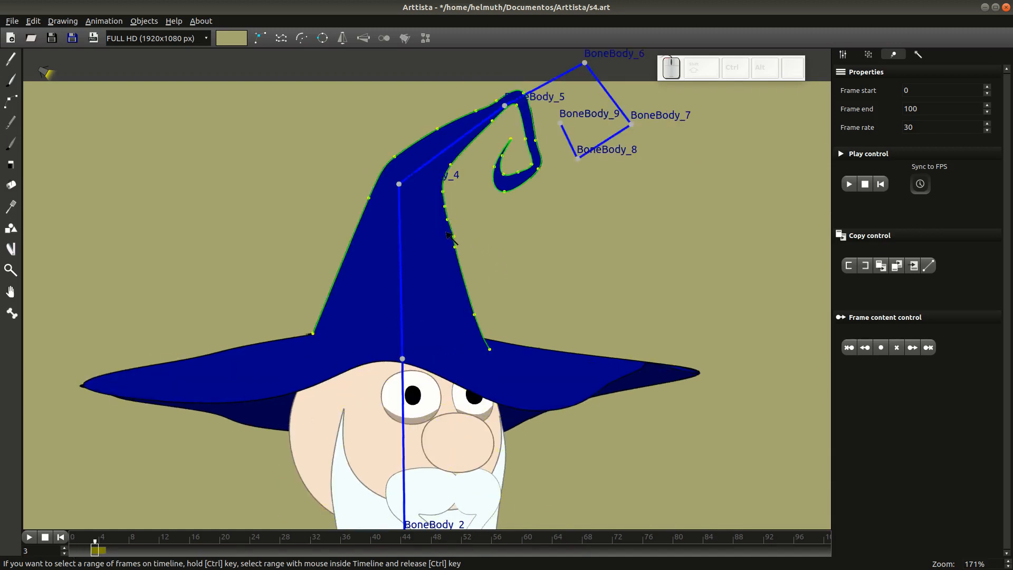
{"action": "left_click", "coordinate": [74, 552]}
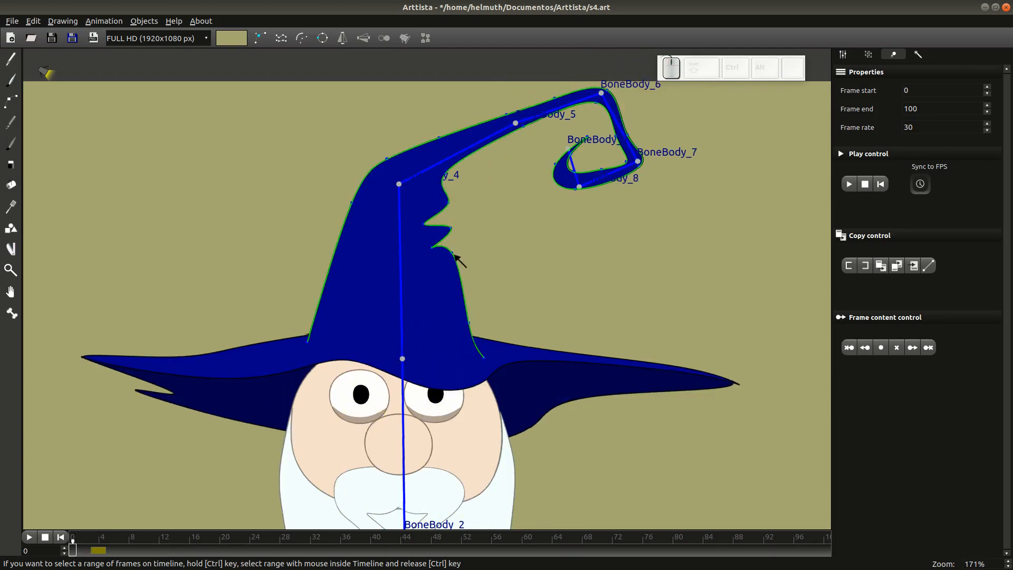
{"action": "left_click", "coordinate": [455, 256]}
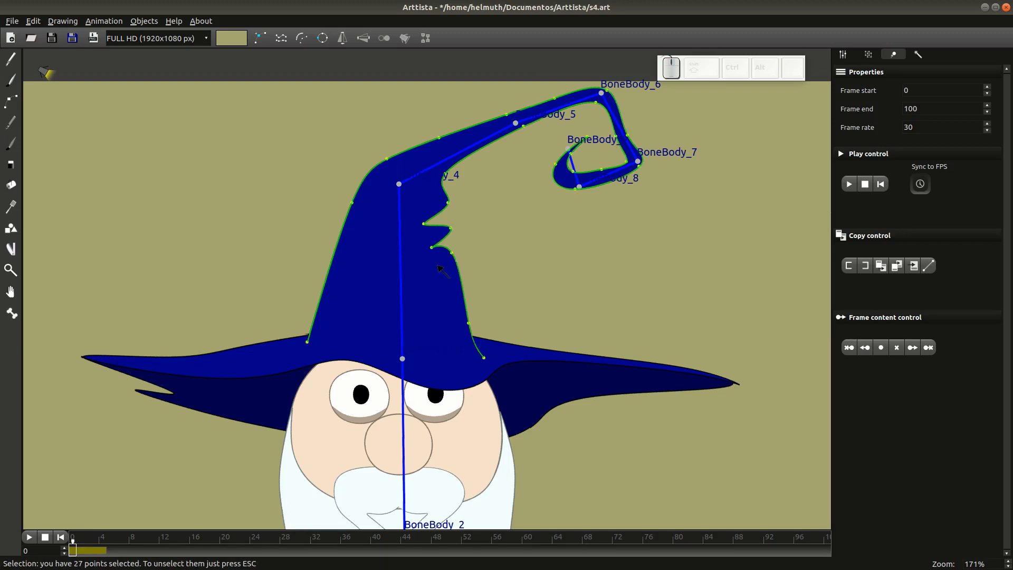
{"action": "left_click", "coordinate": [93, 552]}
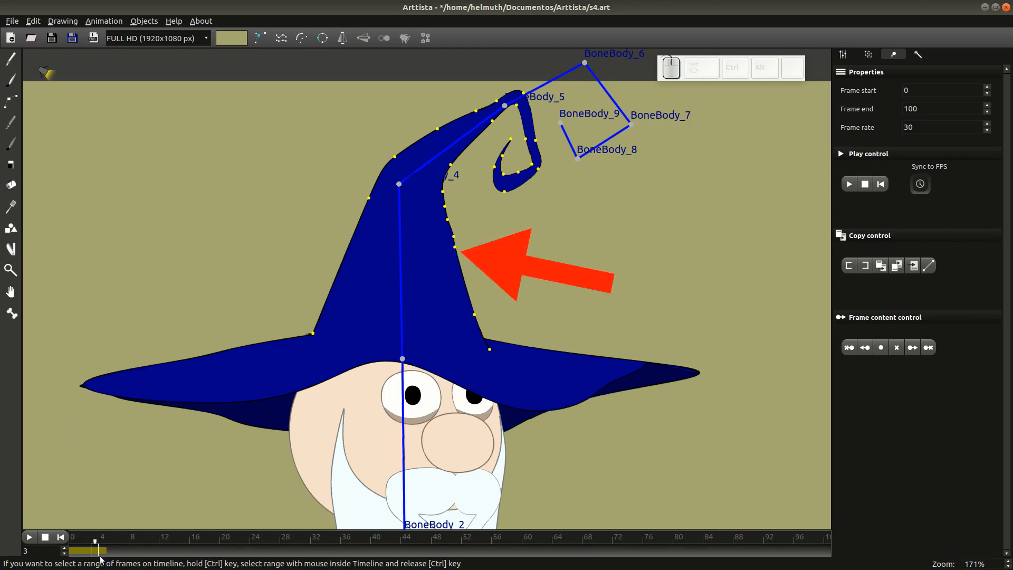
{"action": "left_click", "coordinate": [929, 347]}
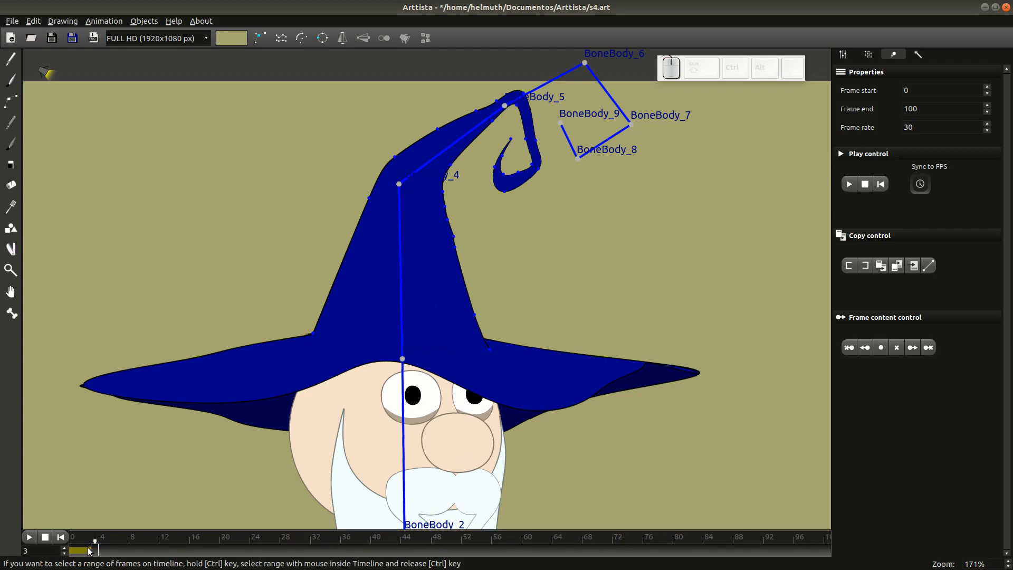
{"action": "left_click", "coordinate": [426, 284]}
- Step through frames 0 to 4 to check which version of the hat's pointed top each frame shows
{"action": "left_click", "coordinate": [72, 552]}
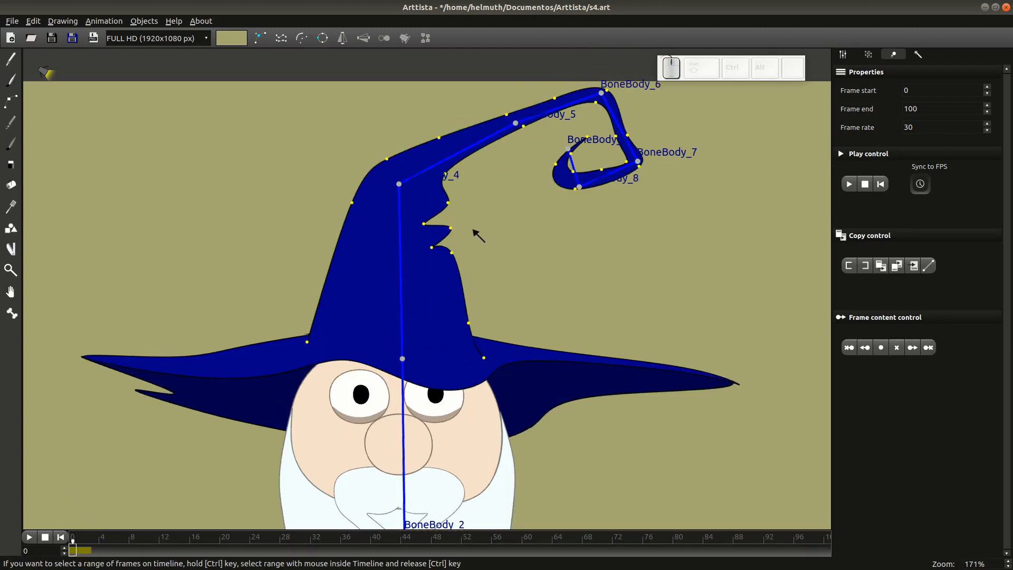
{"action": "left_click", "coordinate": [82, 552]}
{"action": "left_click", "coordinate": [87, 552]}
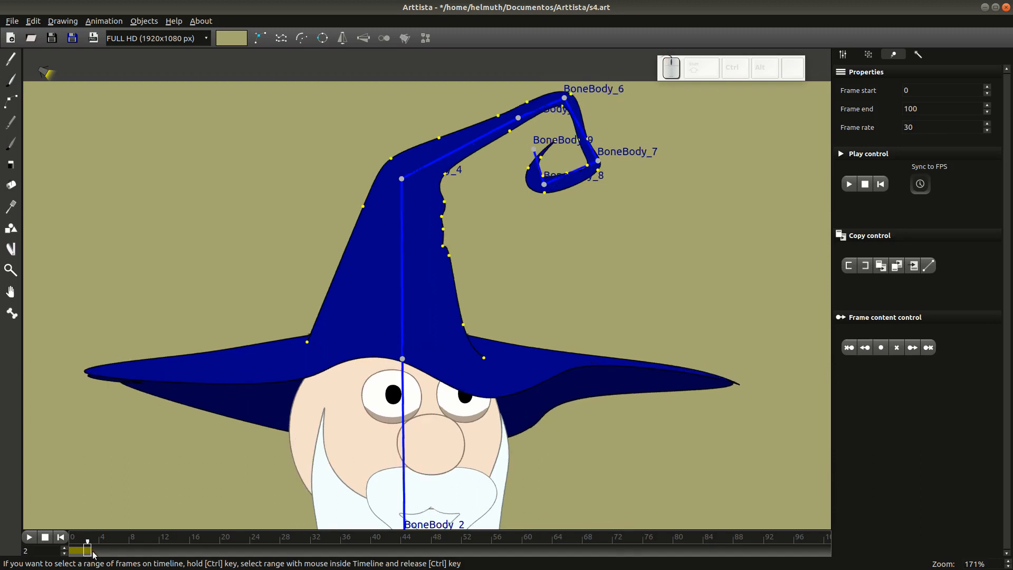
{"action": "left_click", "coordinate": [95, 552]}
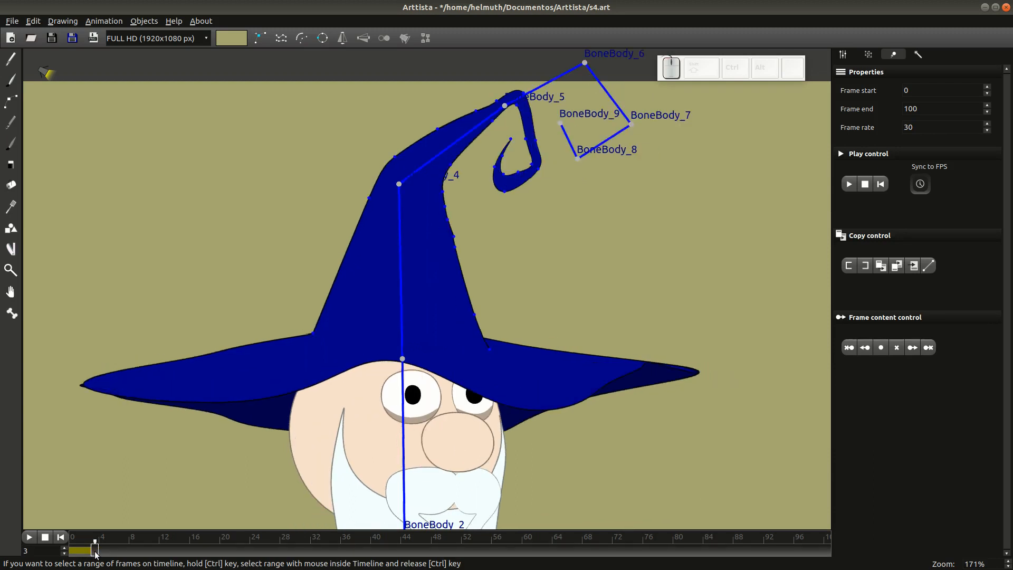
{"action": "left_click", "coordinate": [103, 551]}
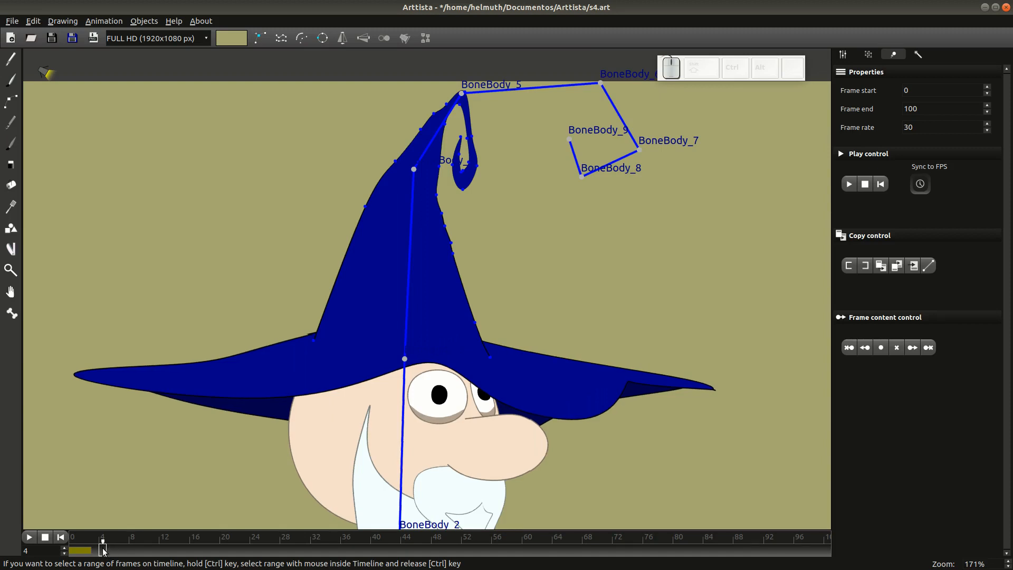
- Bind the curl and upper points of the duplicated hat top on frame 3 to the BoneBody_5 bone
{"action": "left_click", "coordinate": [95, 552]}
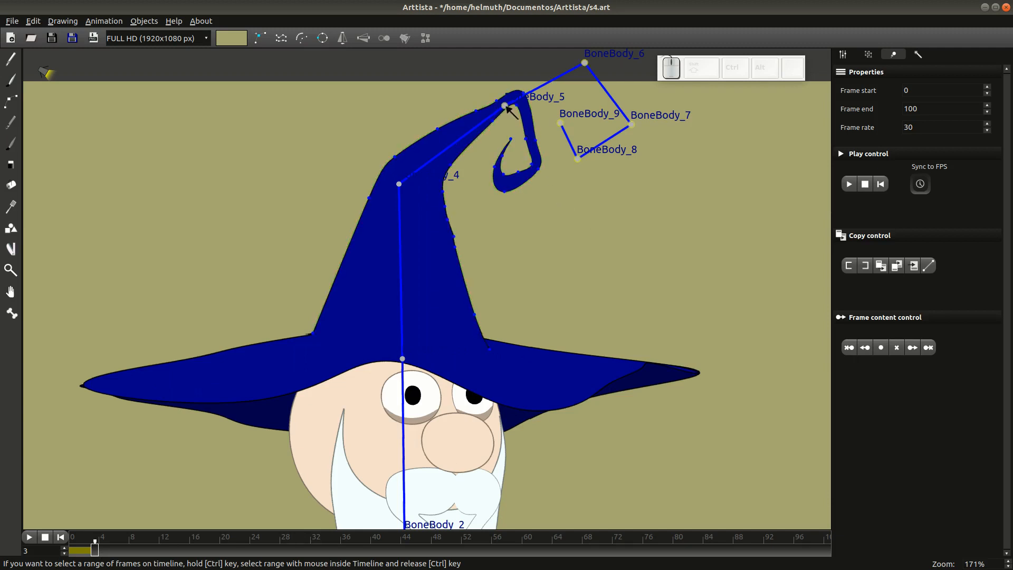
{"action": "left_click_drag", "start_coordinate": [543, 206], "coordinate": [504, 101]}
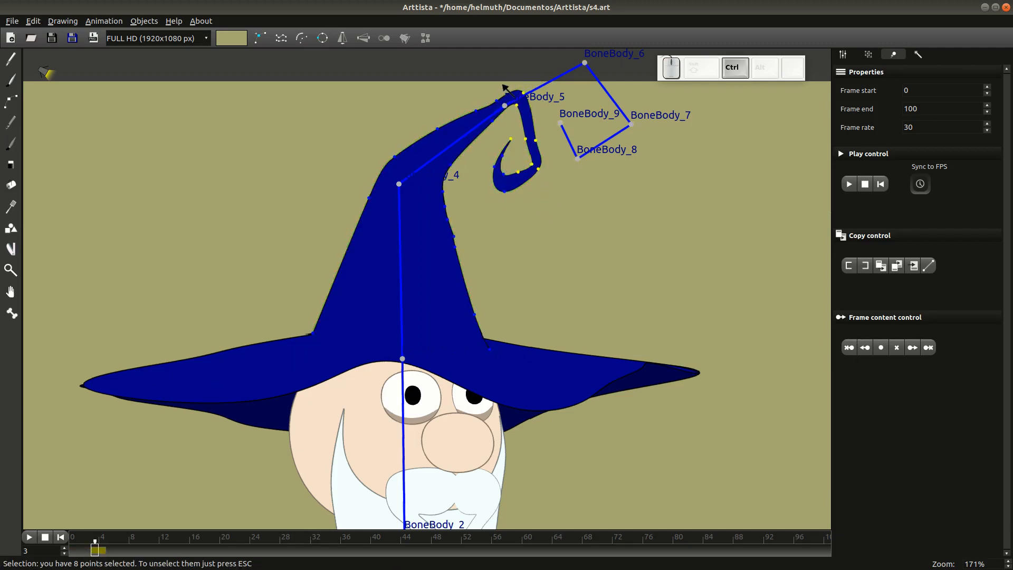
{"action": "left_click", "coordinate": [505, 105], "text": "ctrl"}
{"action": "left_click_drag", "start_coordinate": [487, 87], "coordinate": [515, 132]}
{"action": "left_click_drag", "start_coordinate": [426, 119], "coordinate": [472, 172]}
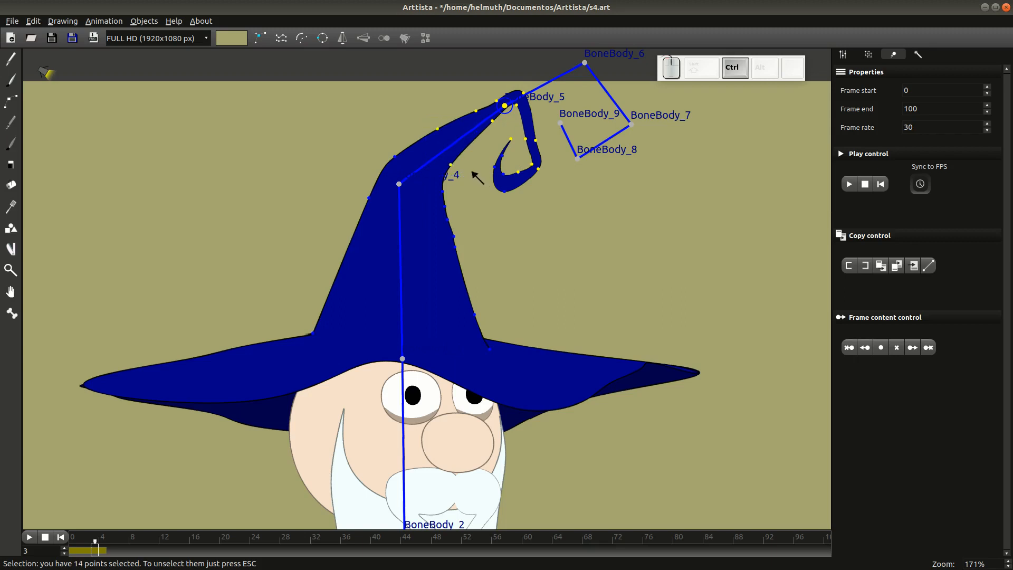
{"action": "key", "text": "ctrl+b"}
- Bind the middle side points of the duplicated hat top on frame 3 to the BoneBody_4 bone
{"action": "left_click_drag", "start_coordinate": [344, 176], "coordinate": [428, 229]}
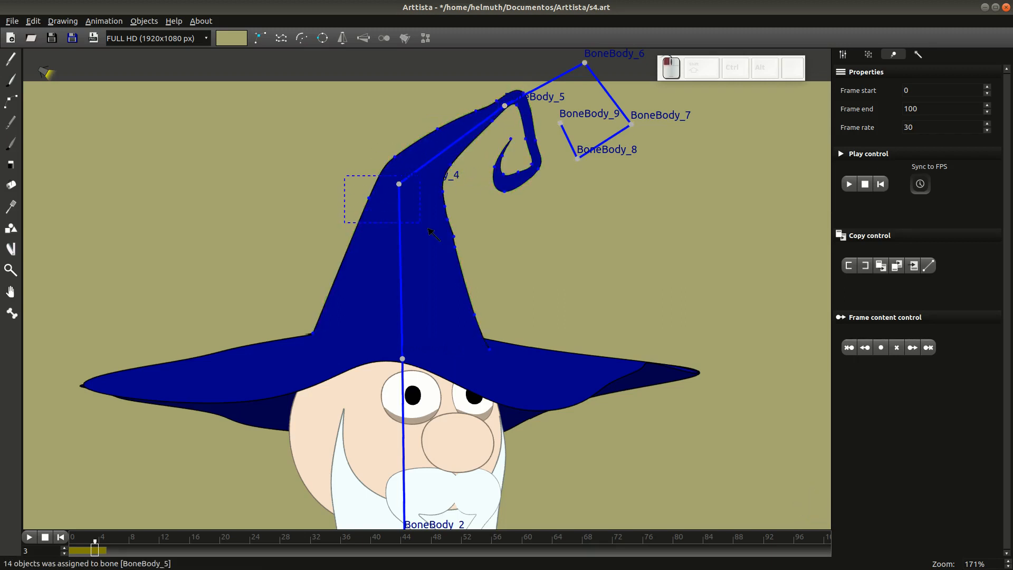
{"action": "left_click_drag", "start_coordinate": [486, 318], "coordinate": [485, 317]}
{"action": "left_click", "coordinate": [399, 183], "text": "ctrl"}
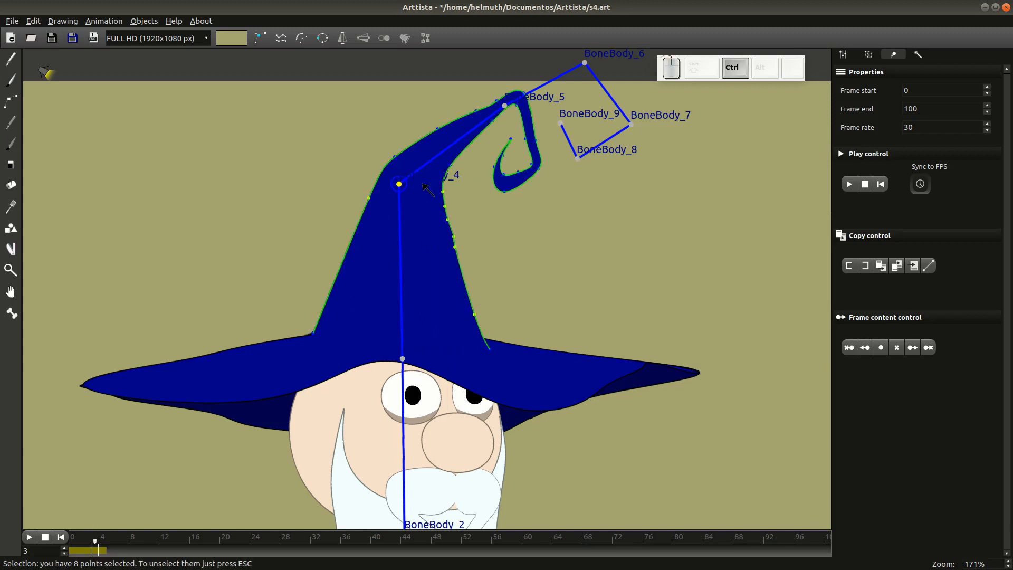
{"action": "key", "text": "ctrl+b"}
- Bind the two base points of the duplicated hat top on frame 3 to the BoneBody_3 bone
{"action": "left_click_drag", "start_coordinate": [283, 319], "coordinate": [533, 375]}
{"action": "left_click", "coordinate": [403, 359], "text": "ctrl"}
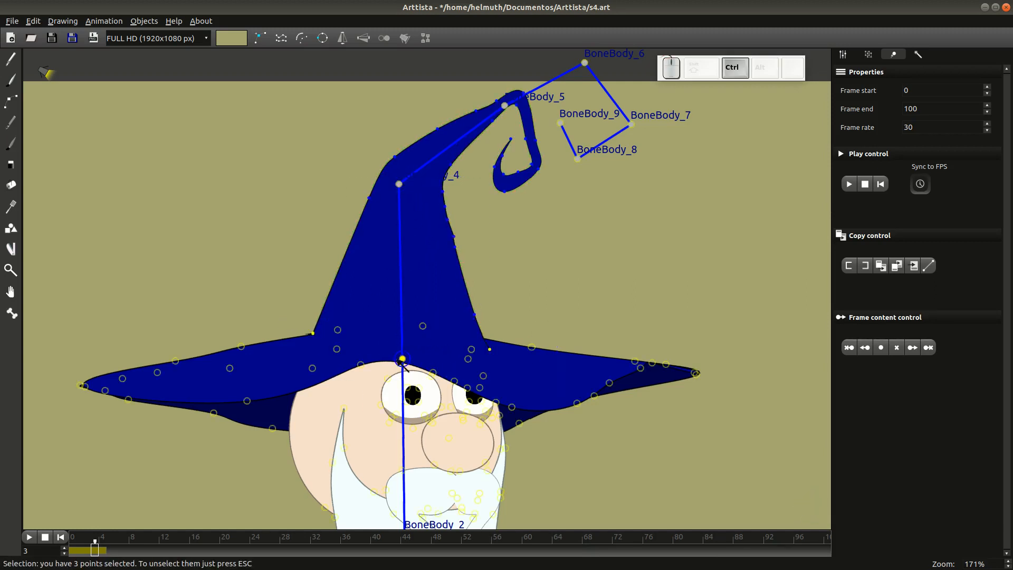
{"action": "key", "text": "ctrl+b"}
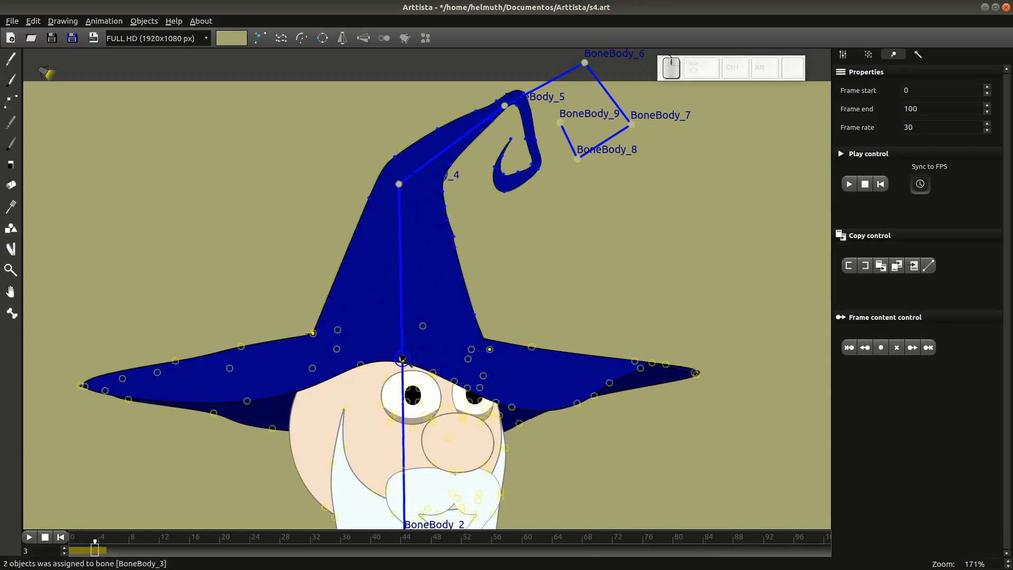
- Compare the duplicated hat top on frames 3 and 4 and inspect the points bound to BoneBody_5
{"action": "left_click", "coordinate": [102, 550]}
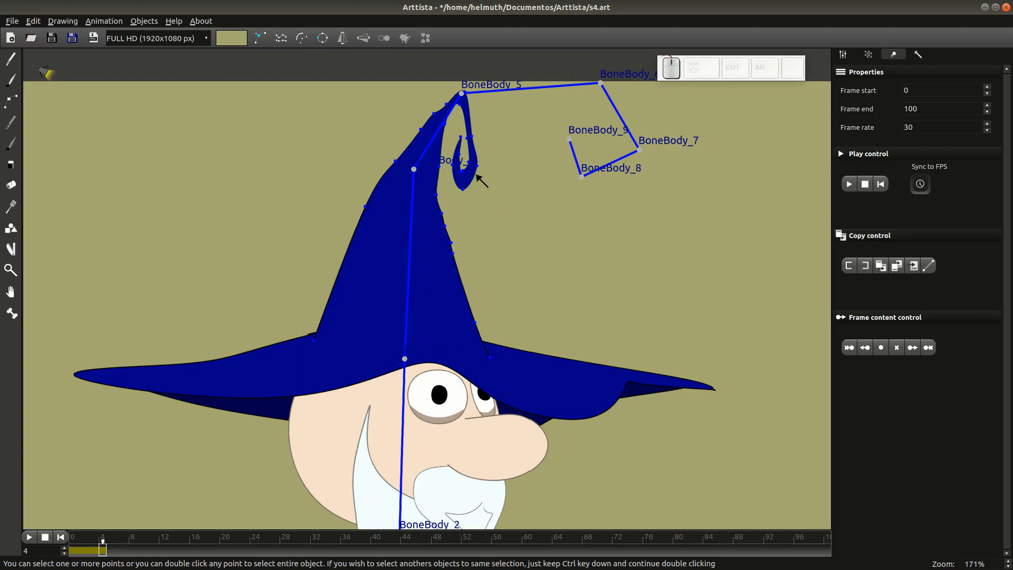
{"action": "left_click", "coordinate": [97, 551]}
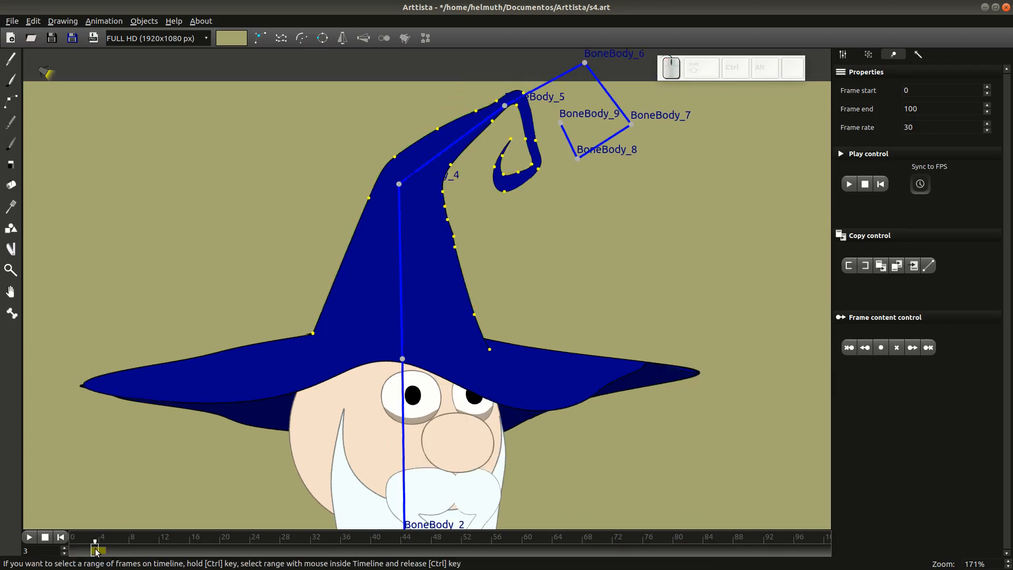
{"action": "left_click", "coordinate": [104, 551]}
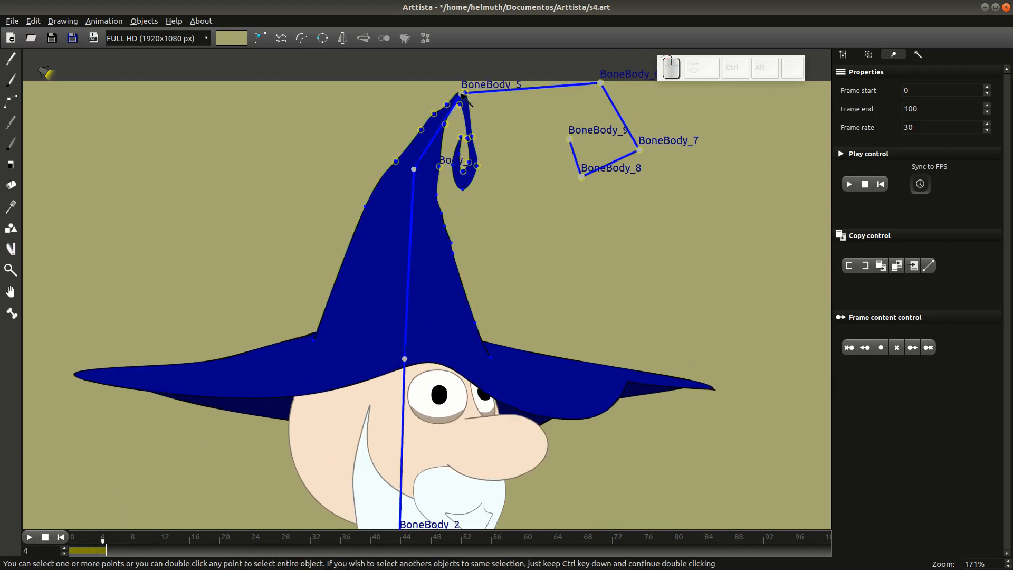
- Adjust the BoneBody_5 joint on frame 4 and select the points around the hat's tip and curl
{"action": "mouse_move", "coordinate": [462, 93]}
{"action": "left_mouse_down"}
{"action": "mouse_move", "coordinate": [470, 100]}
{"action": "mouse_move", "coordinate": [454, 86]}
{"action": "mouse_move", "coordinate": [465, 98]}
{"action": "left_mouse_up"}
{"action": "left_click_drag", "start_coordinate": [508, 218], "coordinate": [452, 133]}
{"action": "left_click_drag", "start_coordinate": [449, 83], "coordinate": [506, 115]}
{"action": "key", "text": "ctrl+b"}
- Reposition the BoneBody_8, BoneBody_7, BoneBody_6 and BoneBody_5 joints around the hat's curl on frame 3
{"action": "left_click", "coordinate": [95, 551]}
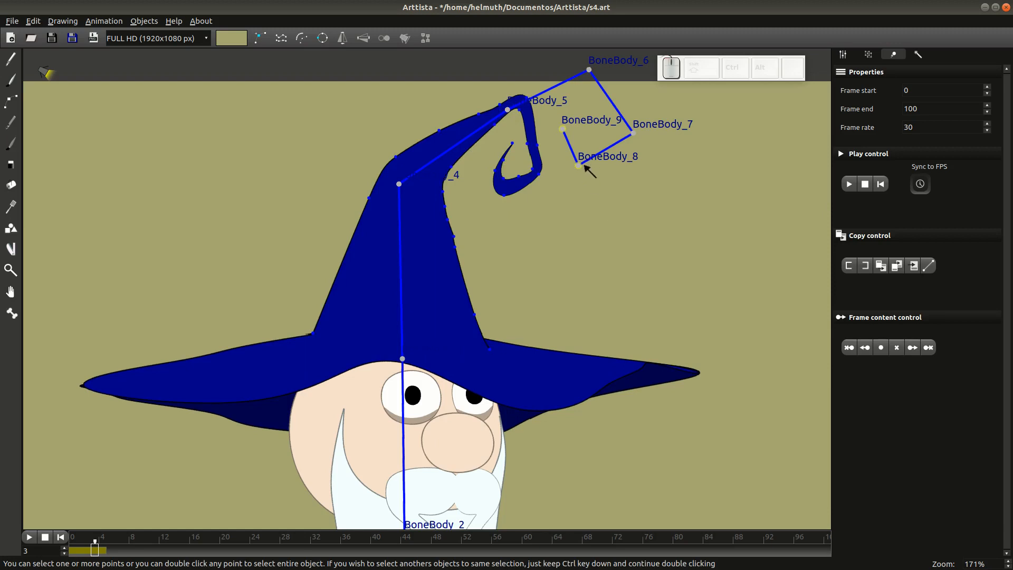
{"action": "left_click_drag", "start_coordinate": [583, 176], "coordinate": [600, 187]}
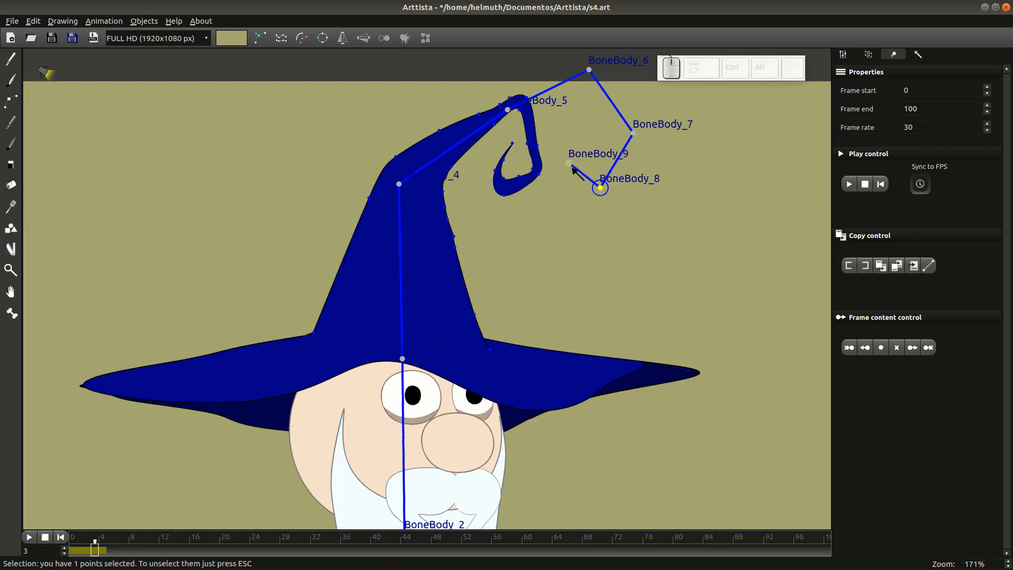
{"action": "left_click_drag", "start_coordinate": [632, 133], "coordinate": [629, 139]}
{"action": "left_click_drag", "start_coordinate": [589, 70], "coordinate": [593, 80]}
{"action": "left_click_drag", "start_coordinate": [505, 110], "coordinate": [506, 110]}
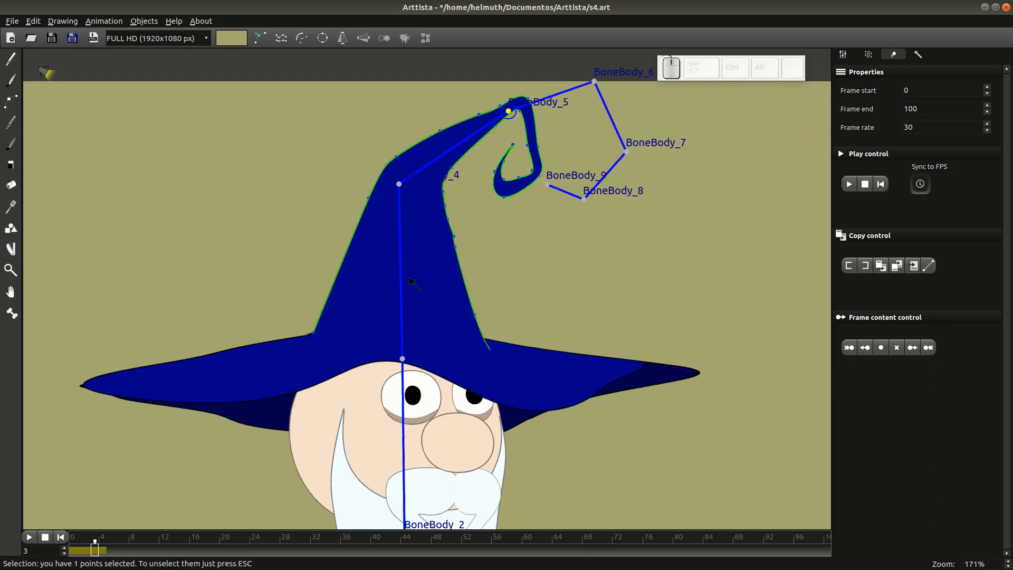
- Compare the hat's shape and bones on frames 4 and 2, checking the BoneBody_9 joint on frame 2
{"action": "left_click", "coordinate": [104, 551]}
{"action": "left_click", "coordinate": [90, 551]}
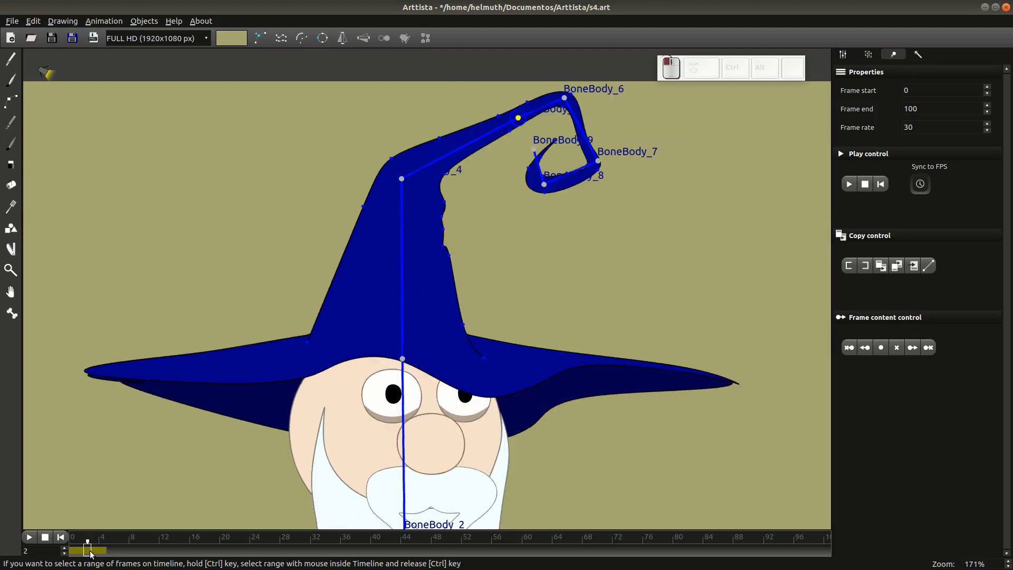
{"action": "left_click_drag", "start_coordinate": [533, 150], "coordinate": [535, 150]}
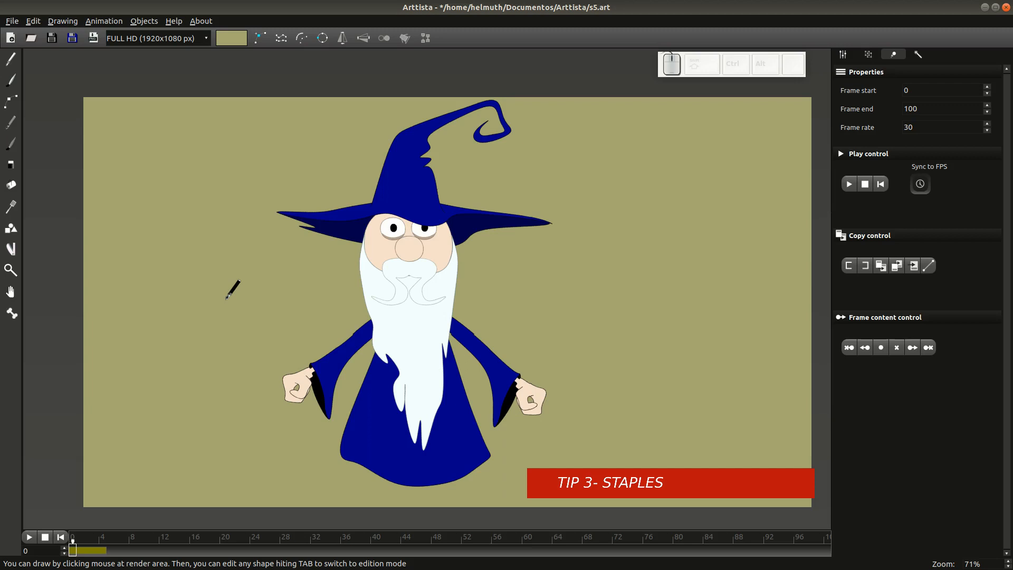
- Place a staple on the empty background beside the wizard and switch to point editing
{"action": "scroll", "coordinate": [402, 297], "scroll_direction": "up", "scroll_amount": 1}
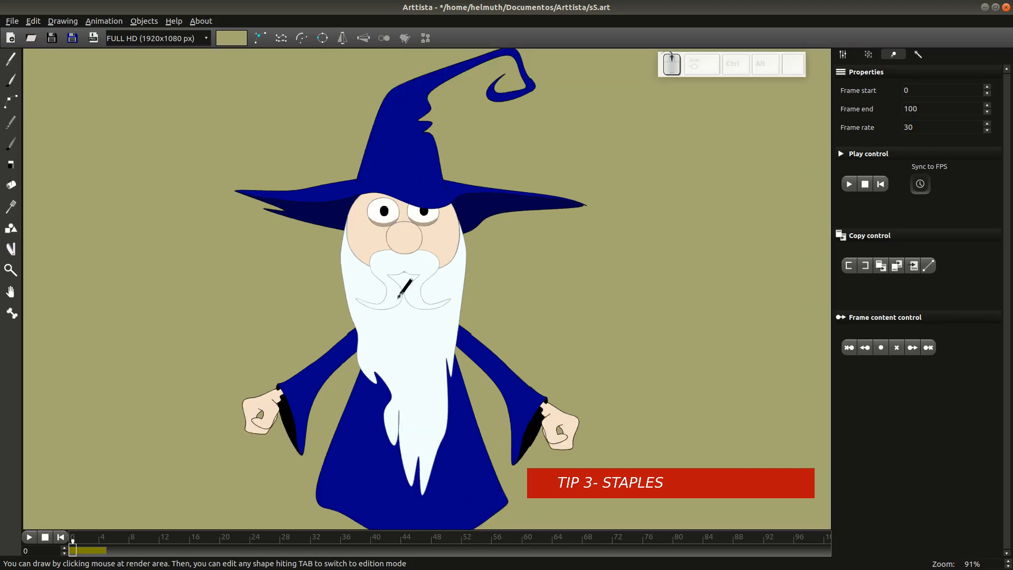
{"action": "scroll", "coordinate": [393, 299], "scroll_direction": "down", "scroll_amount": 1}
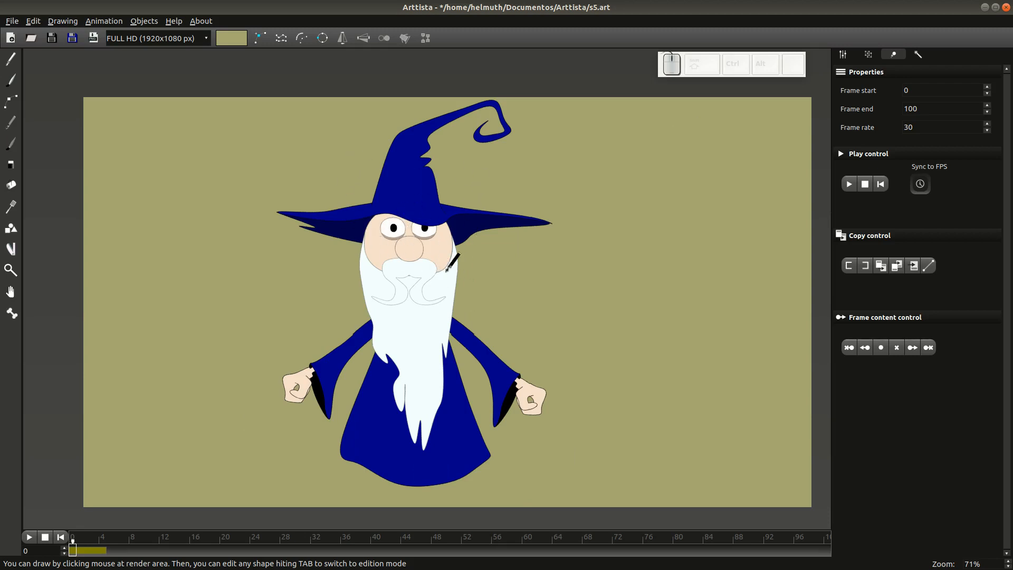
{"action": "key", "text": "Tab"}
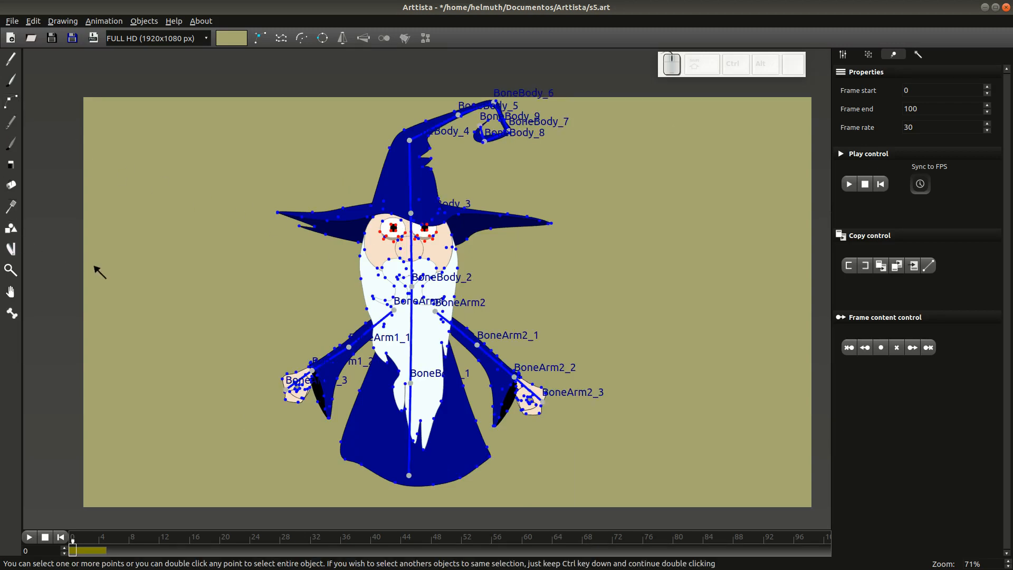
{"action": "left_click_drag", "start_coordinate": [94, 266], "coordinate": [96, 279]}
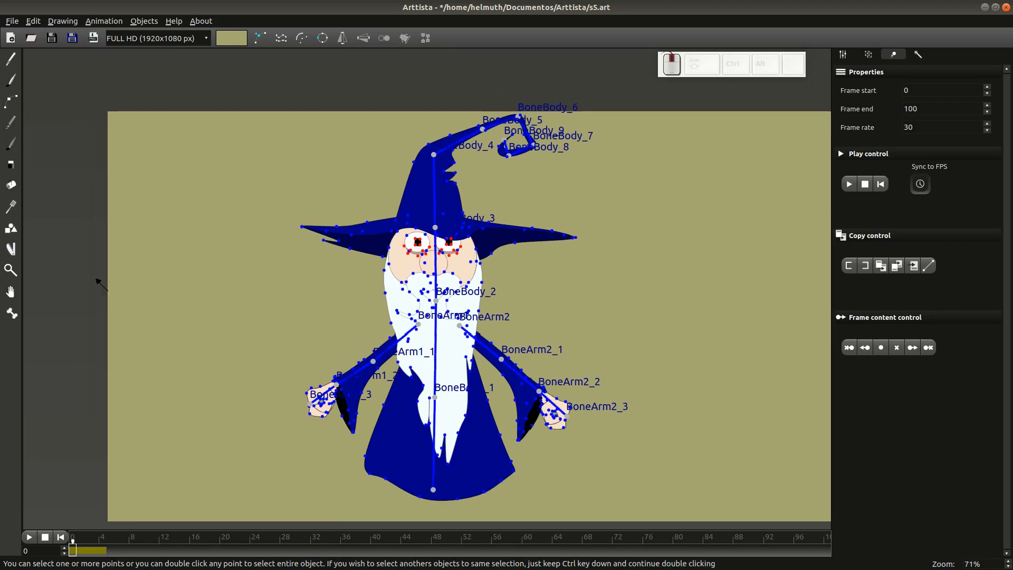
{"action": "left_click", "coordinate": [11, 249]}
{"action": "left_click", "coordinate": [211, 294]}
{"action": "key", "text": "Tab"}
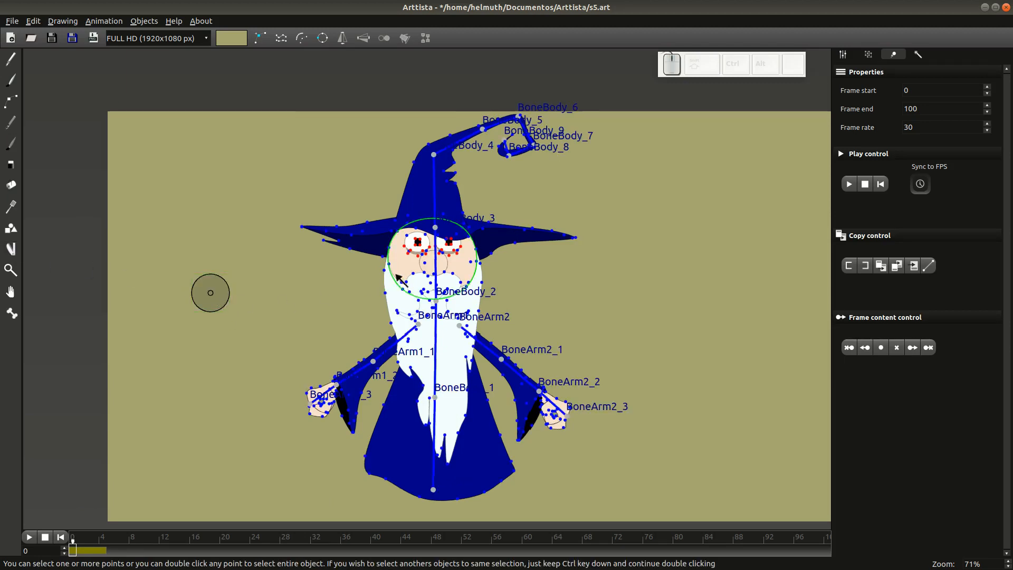
- Group the staple with the eyes, nose, head, beard and one moustache half under the name Face
{"action": "scroll", "coordinate": [418, 275], "scroll_direction": "up", "scroll_amount": 6}
{"action": "left_click_drag", "start_coordinate": [79, 287], "coordinate": [182, 290]}
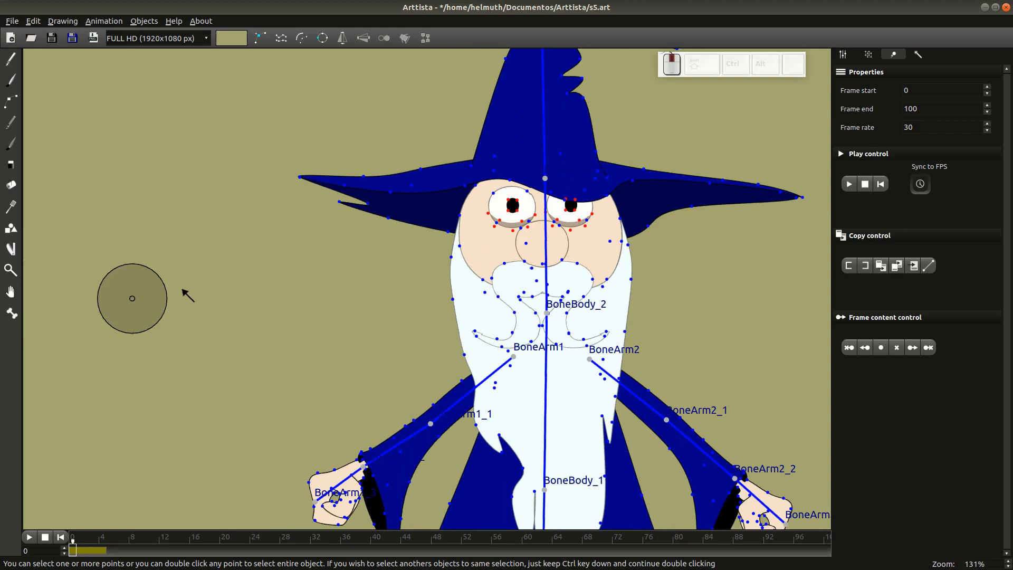
{"action": "left_click", "coordinate": [132, 299]}
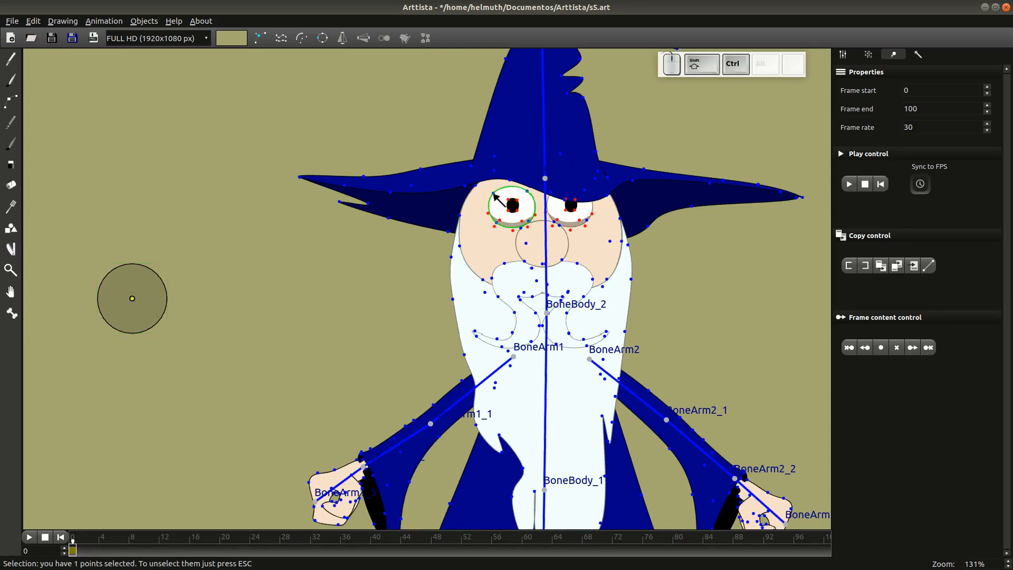
{"action": "left_click", "coordinate": [518, 222], "text": "ctrl+shift"}
{"action": "left_click", "coordinate": [560, 212], "text": "ctrl+shift"}
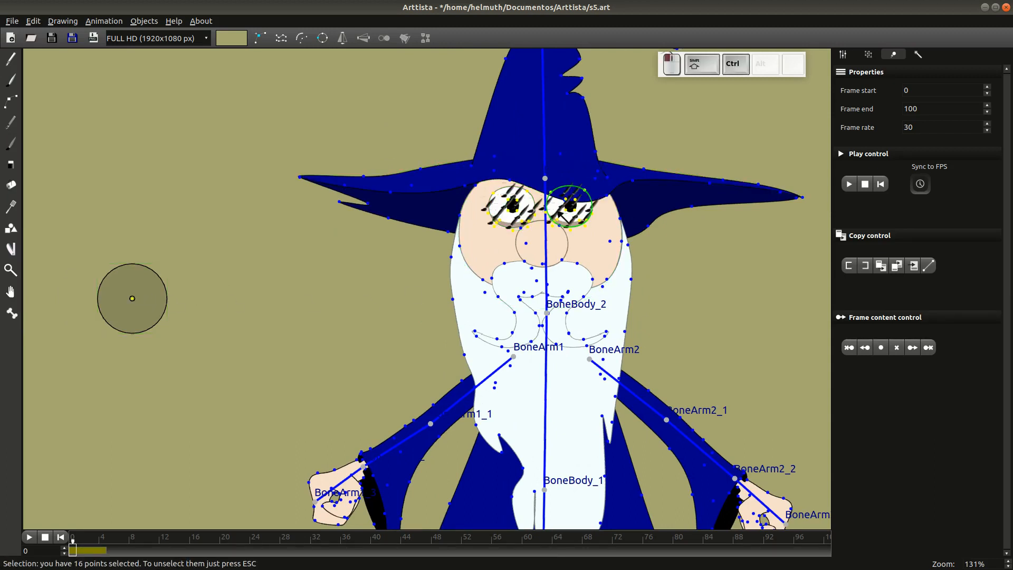
{"action": "left_click", "coordinate": [566, 253], "text": "ctrl+shift"}
{"action": "left_click", "coordinate": [582, 264], "text": "ctrl+shift"}
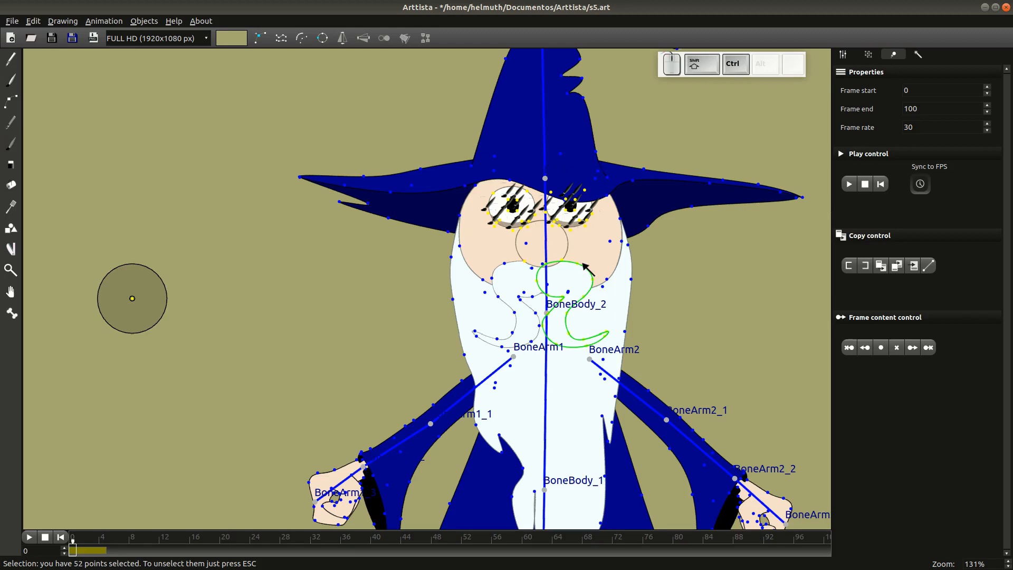
{"action": "left_click", "coordinate": [584, 265], "text": "ctrl+shift"}
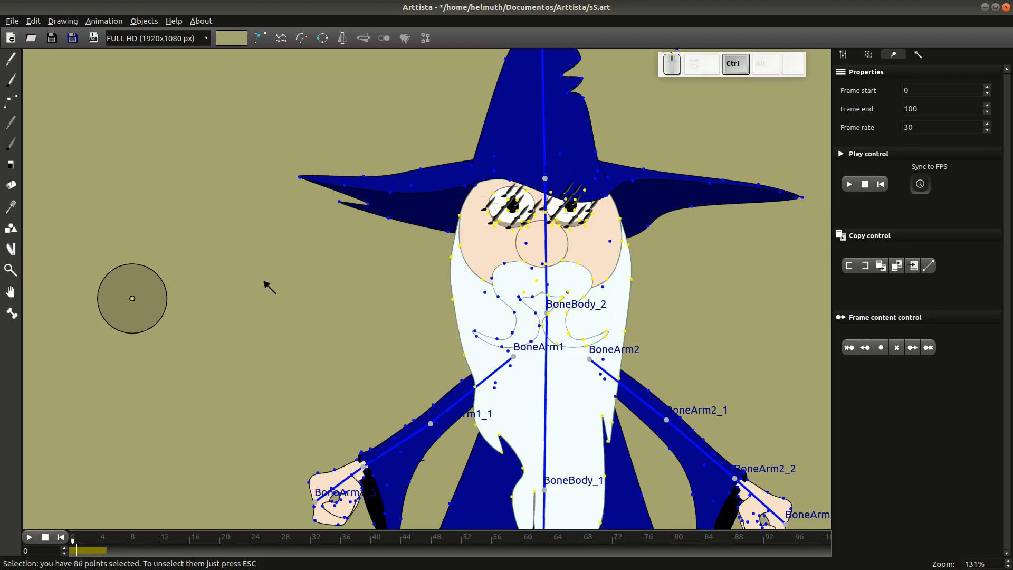
{"action": "key", "text": "ctrl+g"}
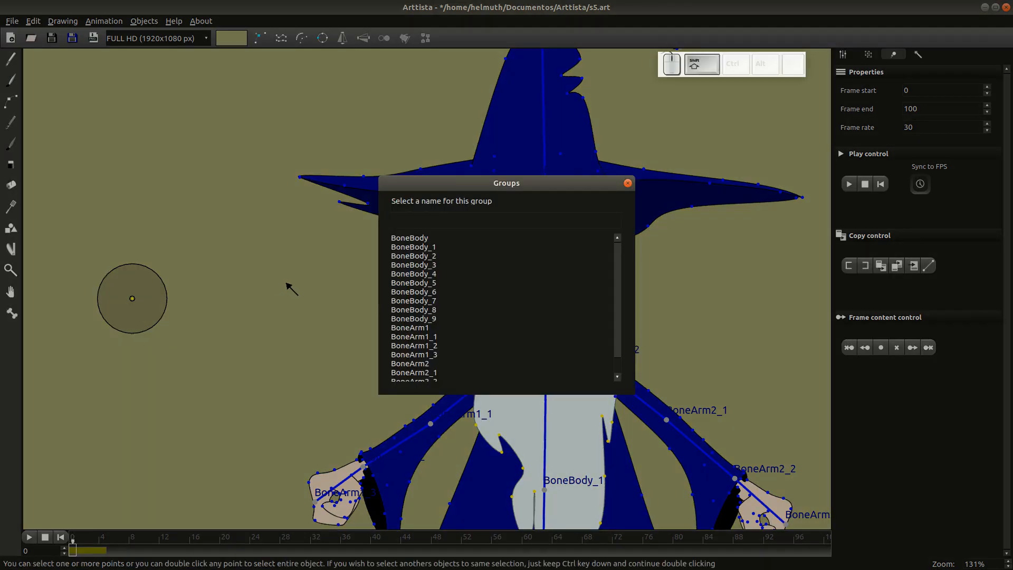
{"action": "type", "text": "Face"}
{"action": "key", "text": "Return"}
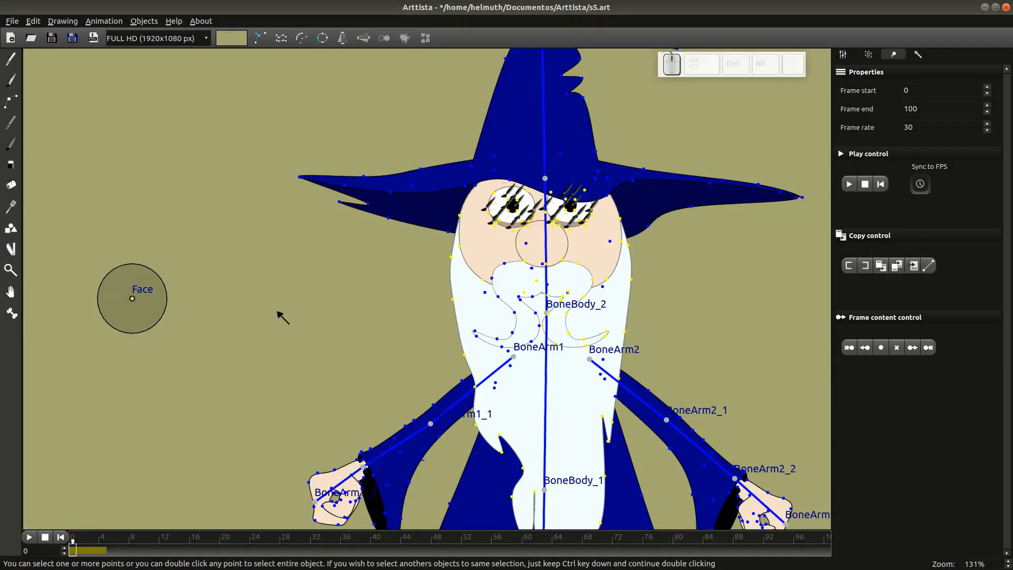
- Try moving the grouped facial features with the Face staple, and undo the move
{"action": "left_click", "coordinate": [157, 309]}
{"action": "left_click_drag", "start_coordinate": [157, 308], "coordinate": [170, 306]}
{"action": "key", "text": "ctrl"}
{"action": "key", "text": "ctrl+z"}
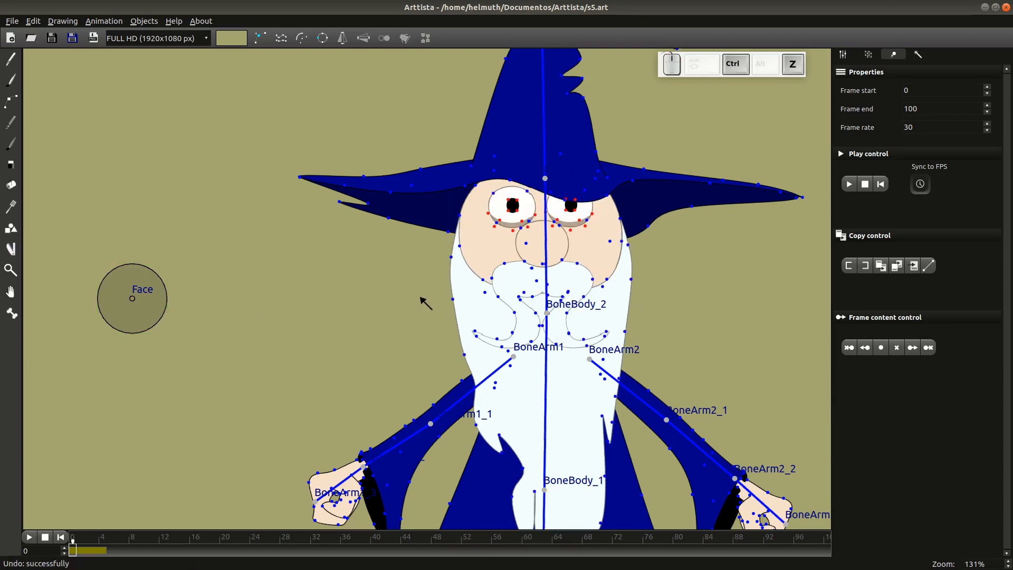
- Add the remaining moustache half to the Face group and shift the whole face slightly with its staple
{"action": "left_click", "coordinate": [508, 266]}
{"action": "key", "text": "ctrl"}
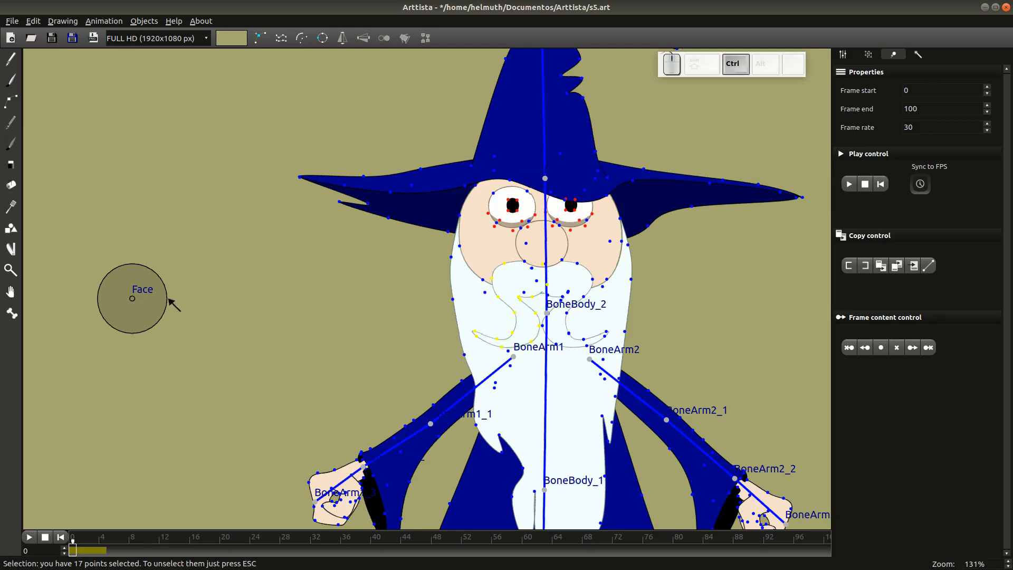
{"action": "key", "text": "ctrl+g"}
{"action": "scroll", "coordinate": [422, 327], "scroll_direction": "down", "scroll_amount": 3}
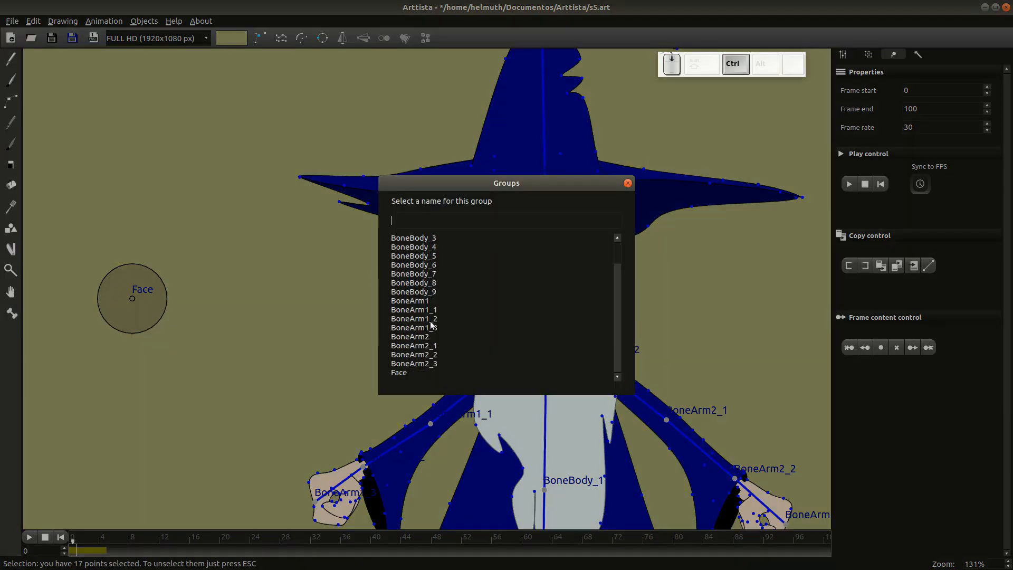
{"action": "left_click", "coordinate": [408, 372]}
{"action": "double_click", "coordinate": [409, 372]}
{"action": "key", "text": "Escape"}
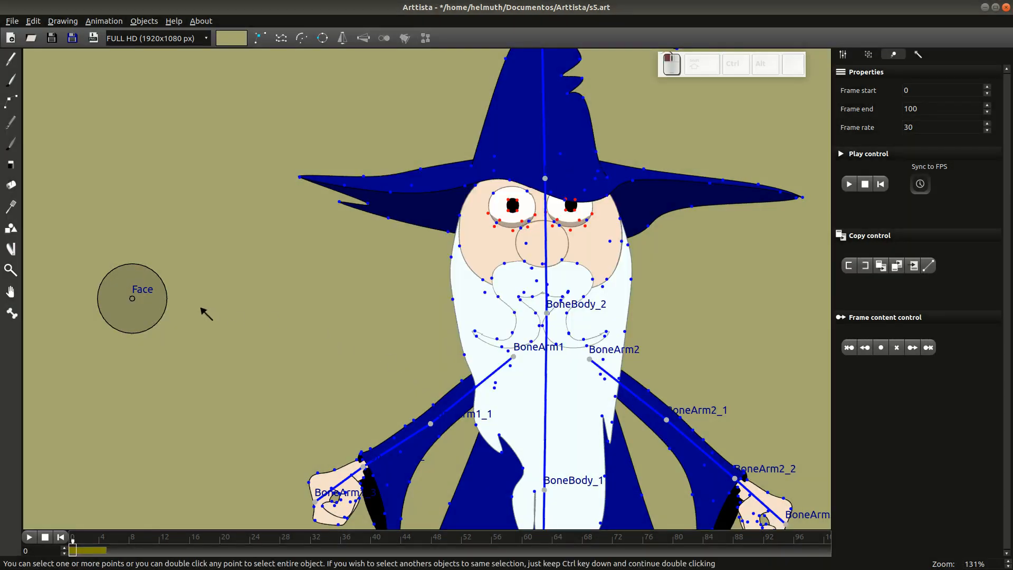
{"action": "mouse_move", "coordinate": [156, 298]}
{"action": "left_mouse_down"}
{"action": "mouse_move", "coordinate": [172, 297]}
{"action": "mouse_move", "coordinate": [129, 297]}
{"action": "mouse_move", "coordinate": [158, 304]}
{"action": "mouse_move", "coordinate": [142, 286]}
{"action": "mouse_move", "coordinate": [151, 302]}
{"action": "mouse_move", "coordinate": [153, 281]}
{"action": "mouse_move", "coordinate": [137, 297]}
{"action": "mouse_move", "coordinate": [155, 300]}
{"action": "left_mouse_up"}
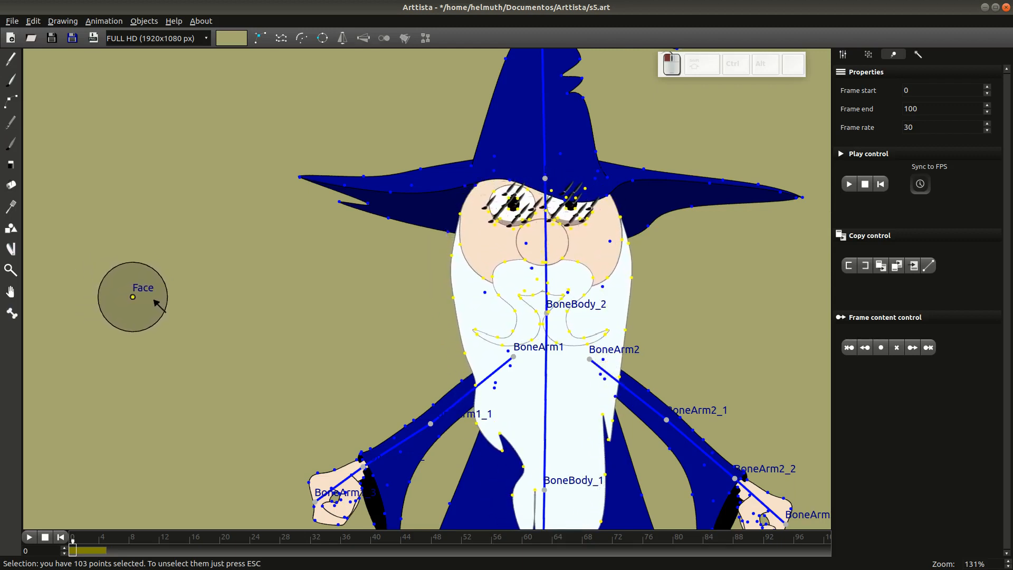
{"action": "left_click", "coordinate": [269, 341]}
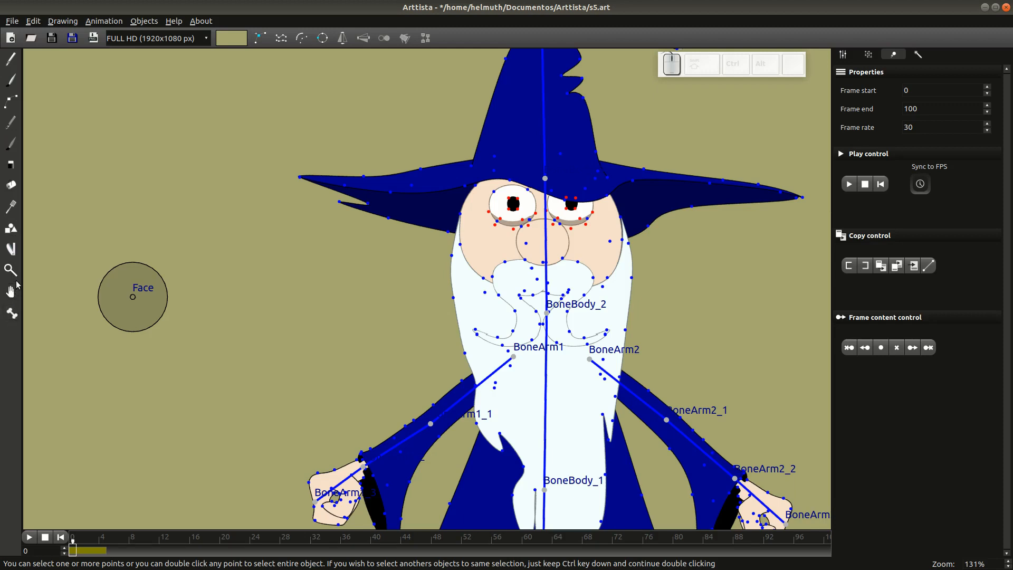
- Place a second staple just above the Face staple and return to point editing
{"action": "left_click", "coordinate": [14, 253]}
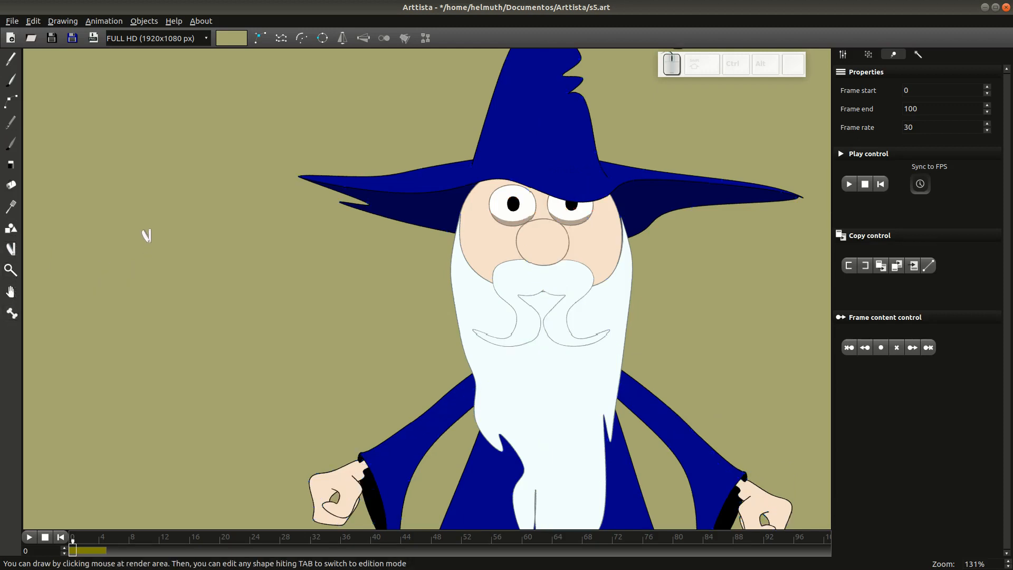
{"action": "key", "text": "Tab"}
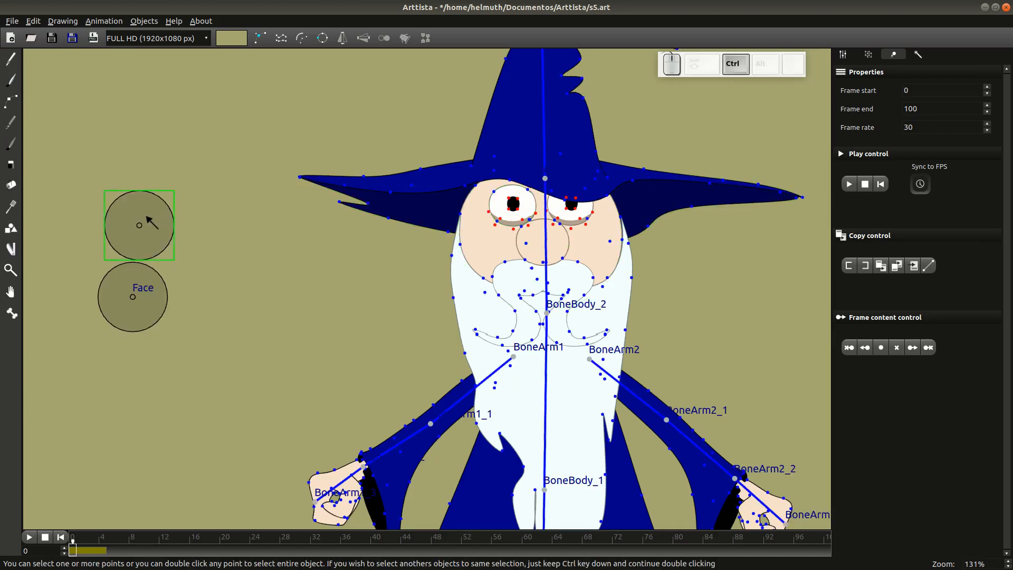
{"action": "left_click", "coordinate": [141, 225], "text": "ctrl"}
{"action": "left_click", "coordinate": [530, 203], "text": "ctrl+shift"}
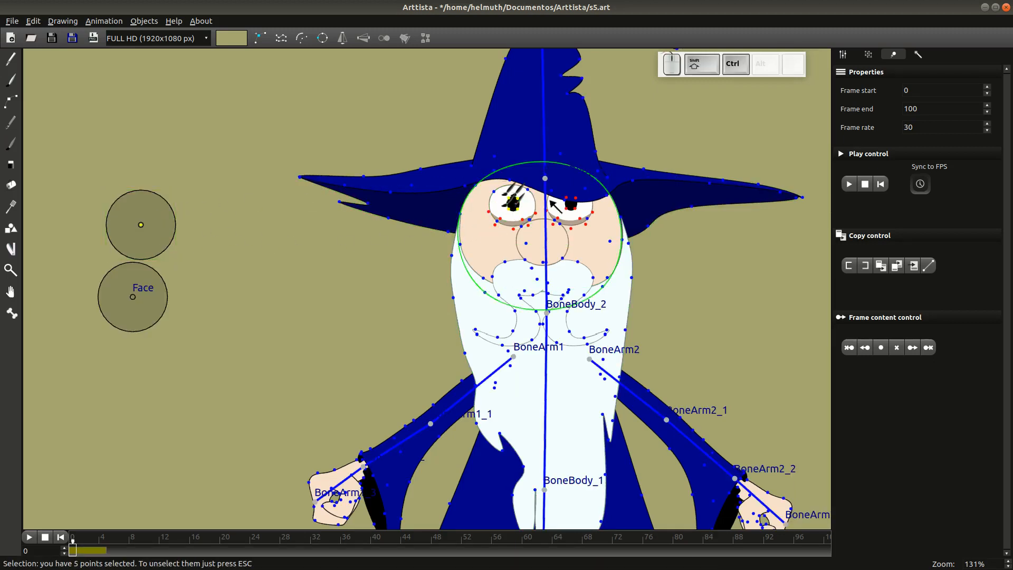
{"action": "left_click", "coordinate": [535, 213], "text": "ctrl+shift"}
{"action": "left_click", "coordinate": [313, 139]}
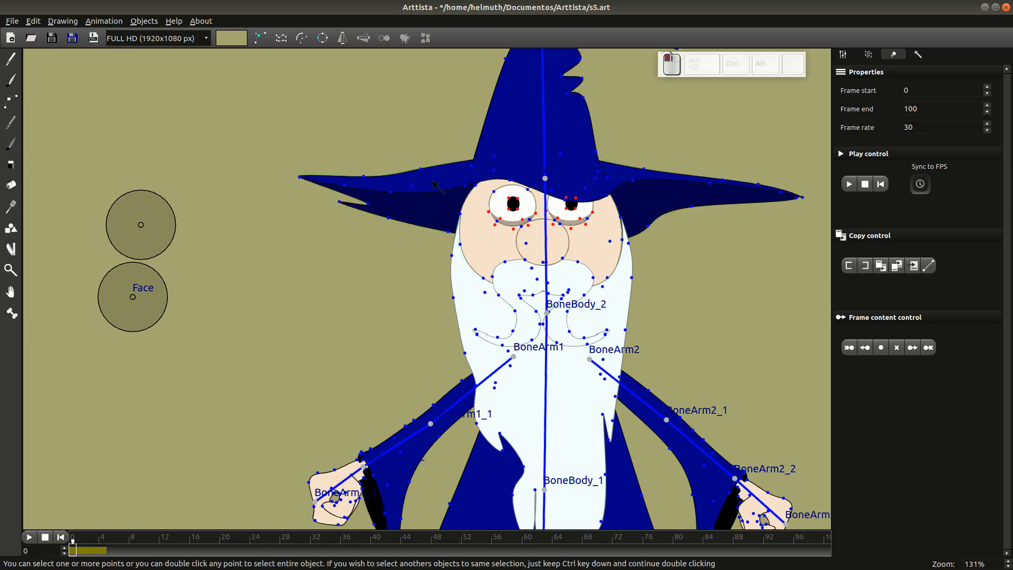
{"action": "double_click", "coordinate": [515, 205], "text": "ctrl"}
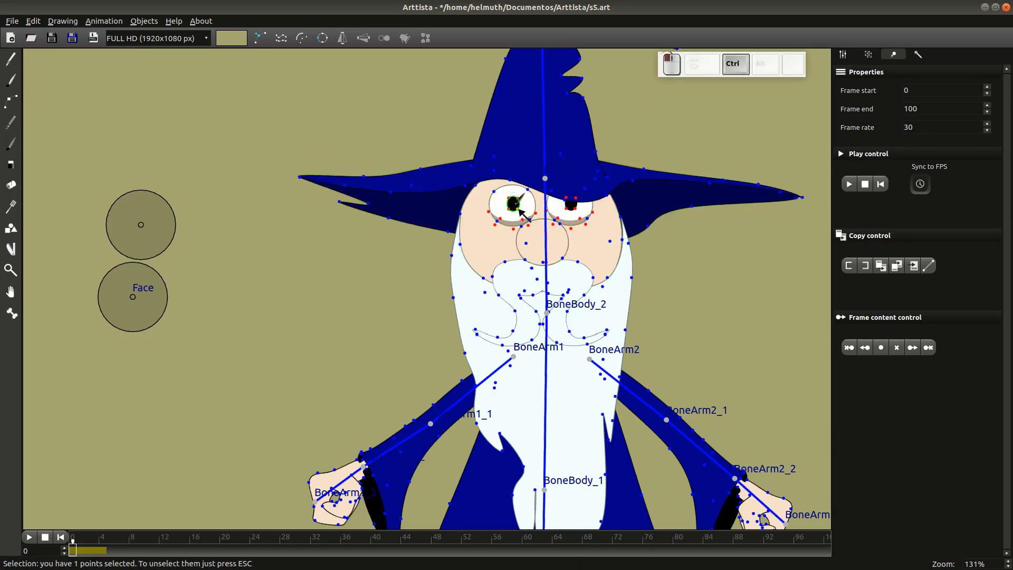
{"action": "double_click", "coordinate": [574, 211], "text": "ctrl"}
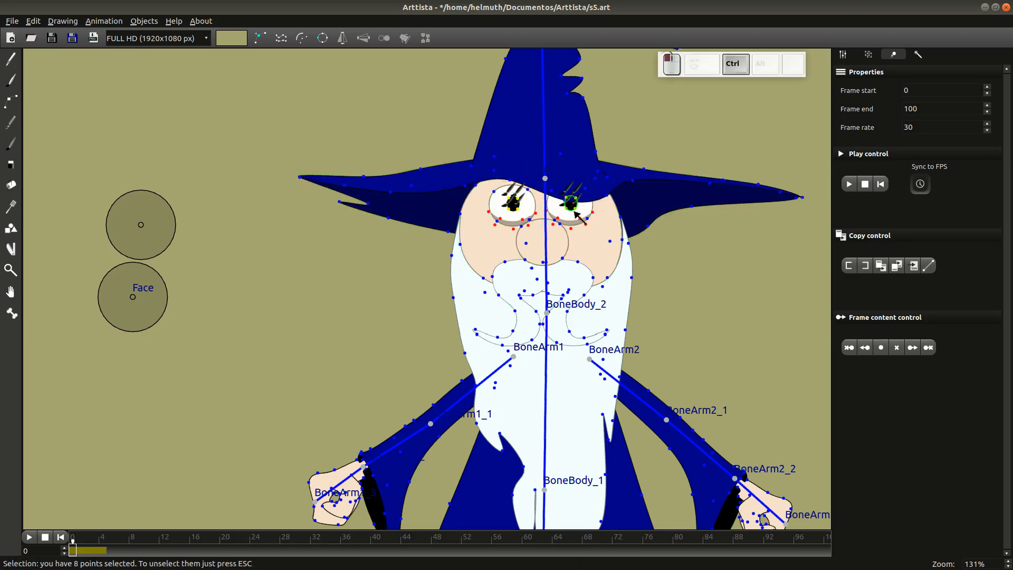
{"action": "left_click", "coordinate": [149, 231], "text": "ctrl"}
{"action": "left_click", "coordinate": [227, 222], "text": "ctrl"}
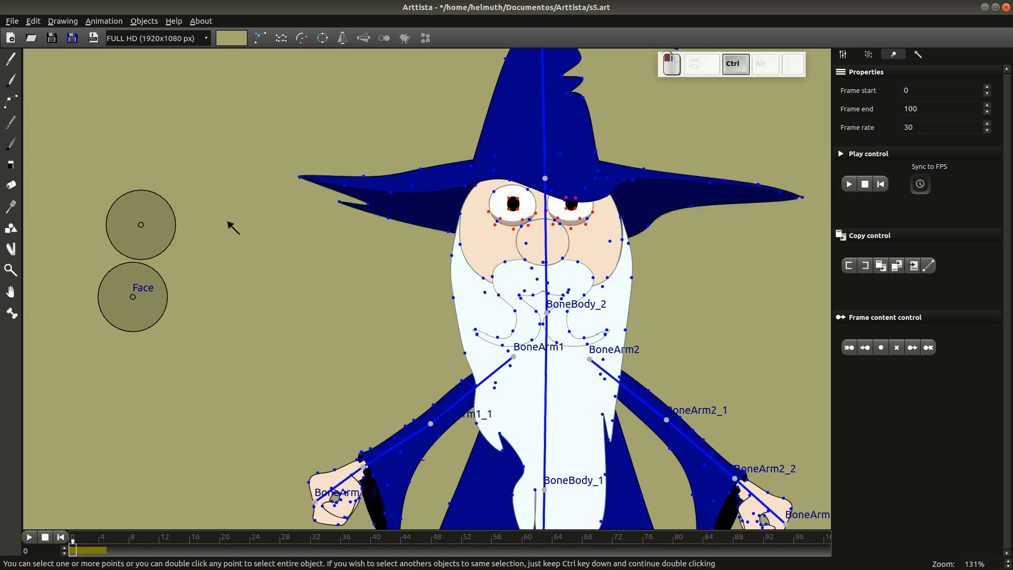
- Group the second staple with both pupils as eyes and shift the pupils slightly with that staple
{"action": "left_click", "coordinate": [157, 225], "text": "ctrl"}
{"action": "double_click", "coordinate": [513, 204], "text": "ctrl"}
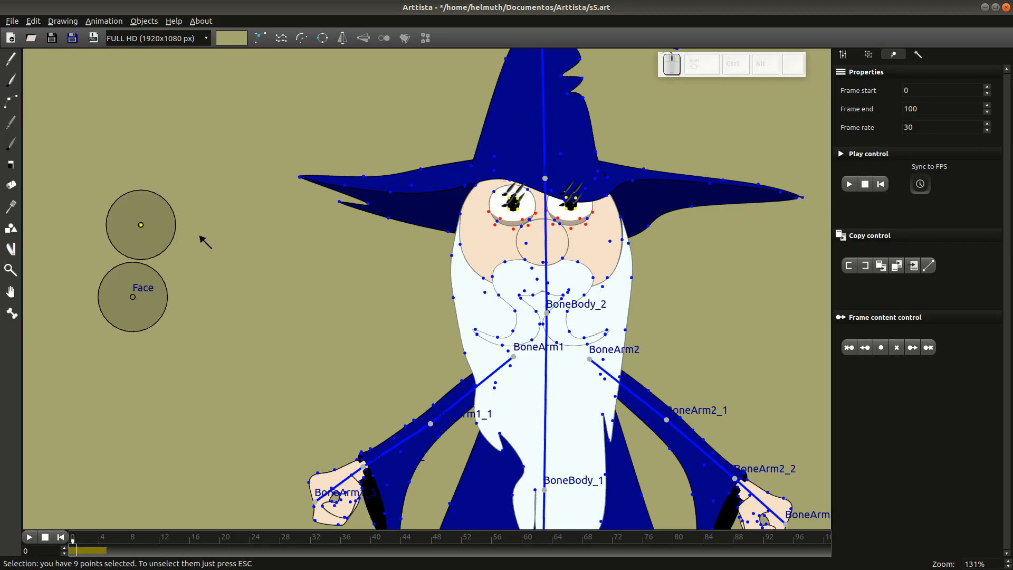
{"action": "key", "text": "ctrl+g"}
{"action": "type", "text": "e"}
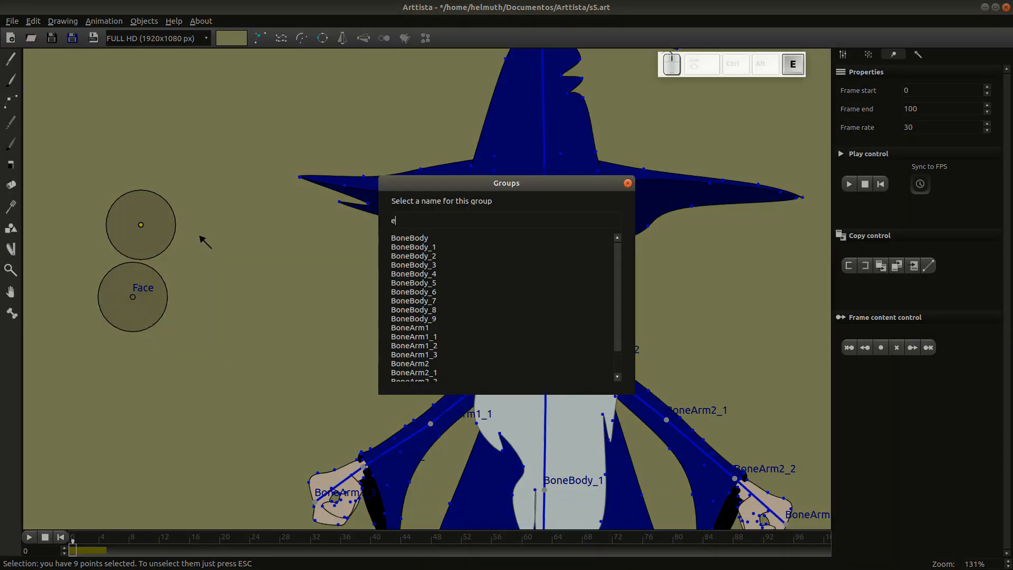
{"action": "type", "text": "yes"}
{"action": "key", "text": "Return"}
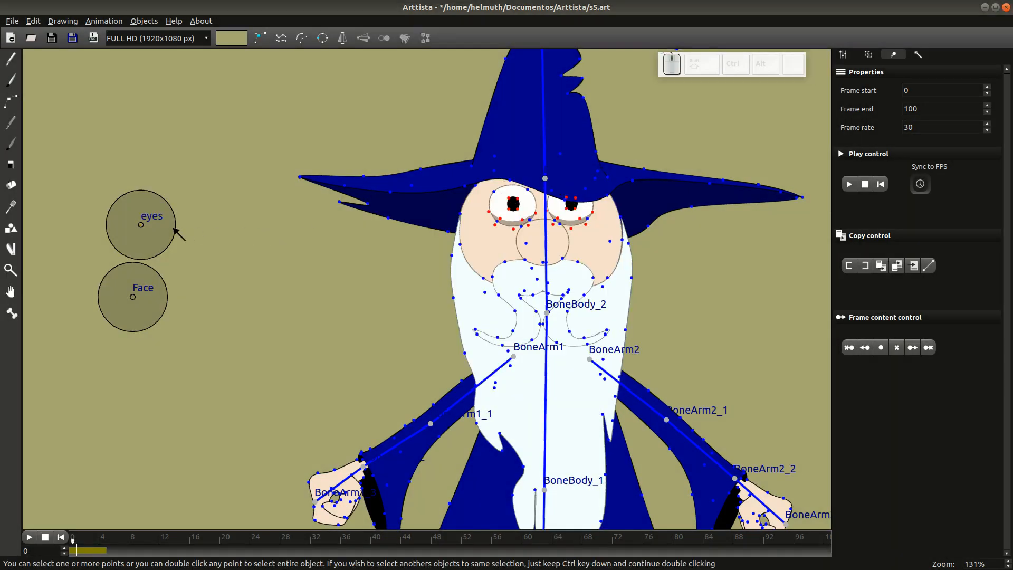
{"action": "mouse_move", "coordinate": [152, 228]}
{"action": "left_mouse_down"}
{"action": "mouse_move", "coordinate": [171, 227]}
{"action": "mouse_move", "coordinate": [154, 238]}
{"action": "mouse_move", "coordinate": [134, 225]}
{"action": "mouse_move", "coordinate": [154, 221]}
{"action": "mouse_move", "coordinate": [143, 232]}
{"action": "left_mouse_up"}
{"action": "left_click_drag", "start_coordinate": [155, 228], "coordinate": [148, 228]}
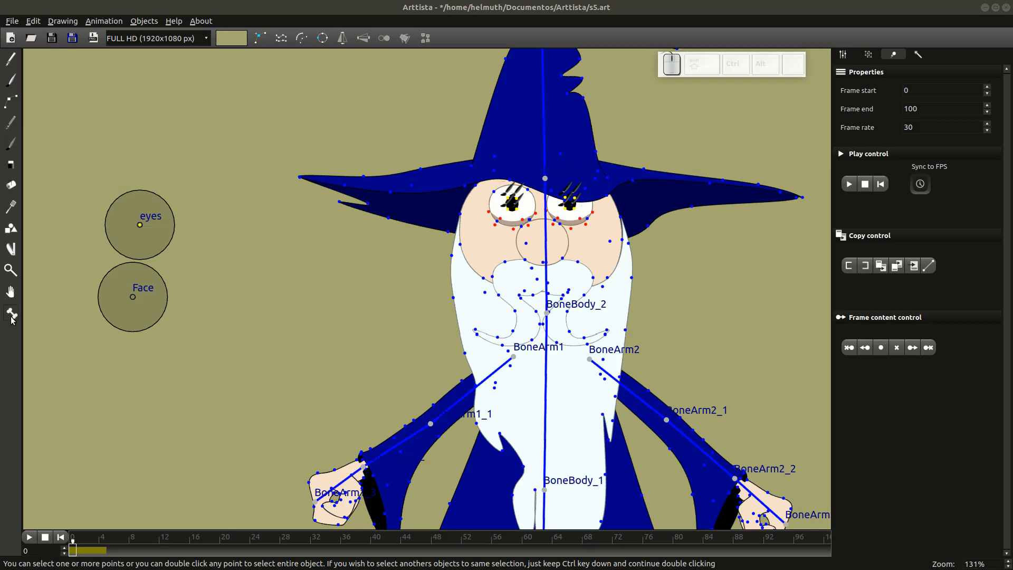
- Place a third staple to the right of the eyes and Face staples and return to point editing
{"action": "left_click", "coordinate": [11, 249]}
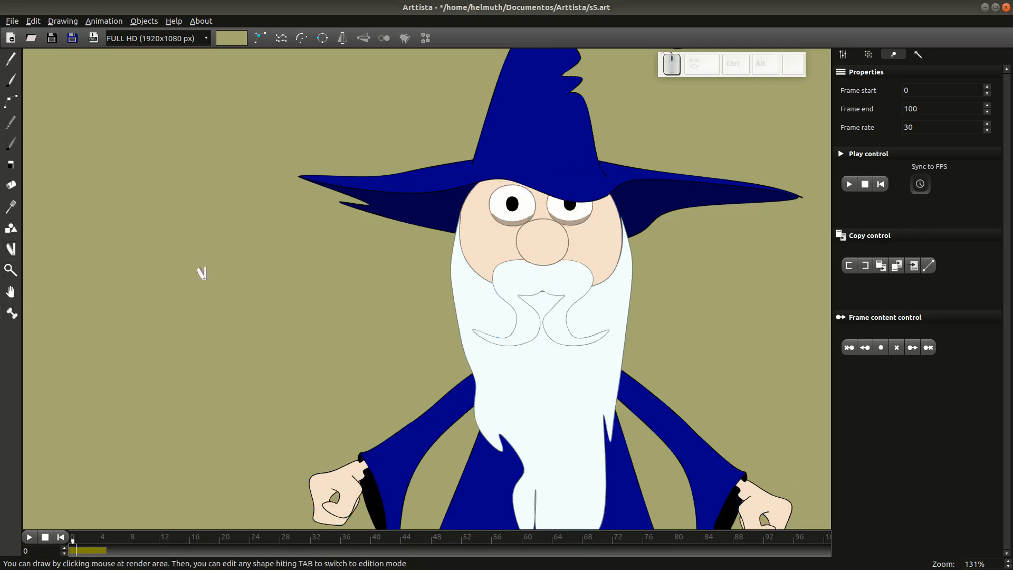
{"action": "key", "text": "Tab"}
{"action": "left_click", "coordinate": [222, 256]}
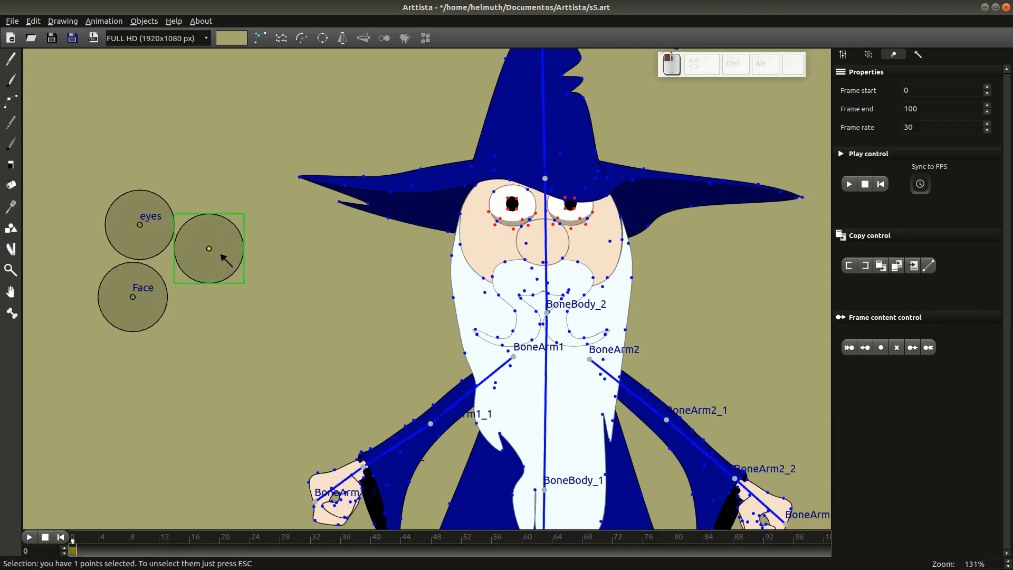
- Group the third staple with the shaded lower lids of both eyes under the name eyelids
{"action": "left_click", "coordinate": [508, 225], "text": "ctrl"}
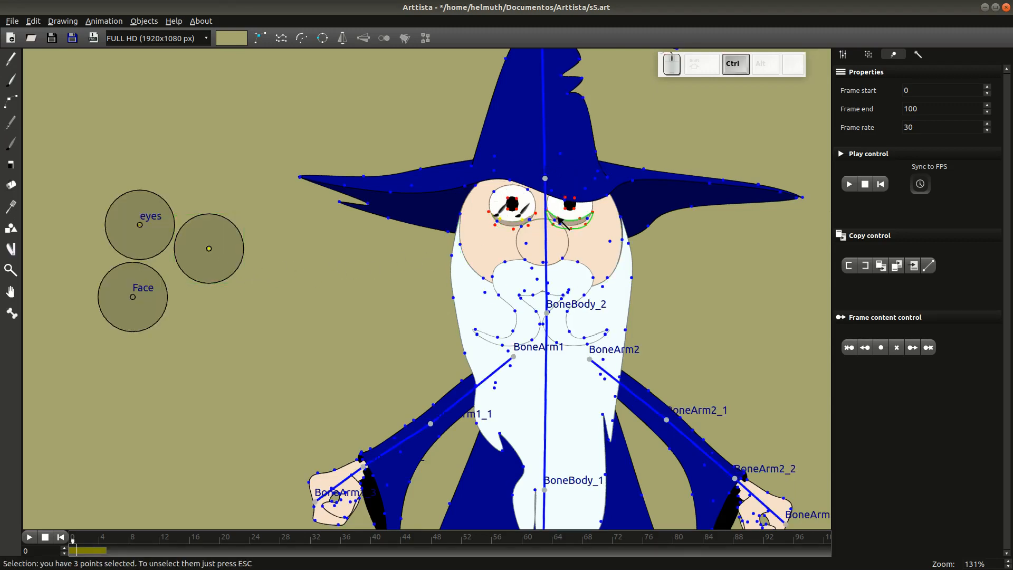
{"action": "left_click", "coordinate": [574, 219], "text": "ctrl"}
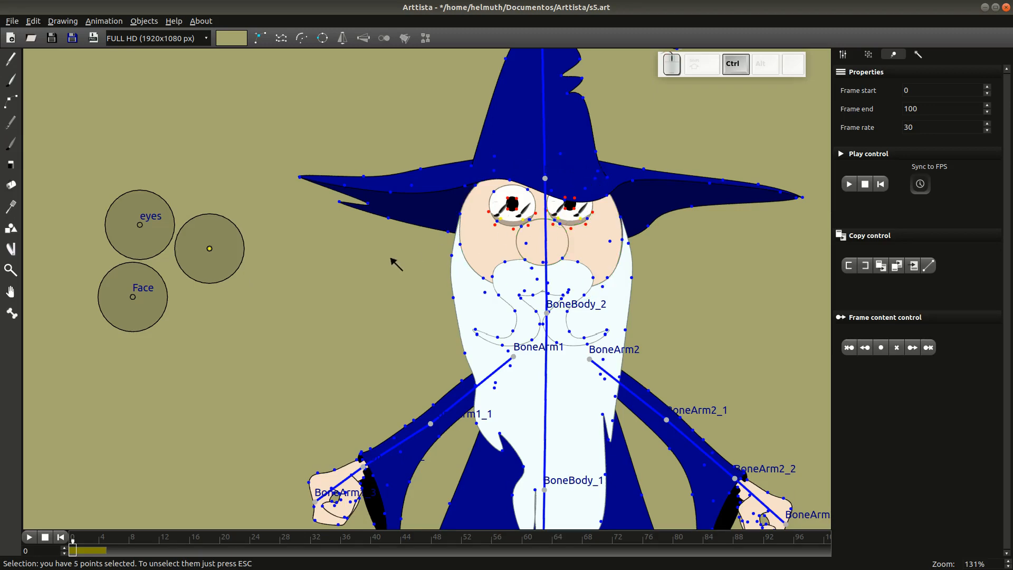
{"action": "key", "text": "ctrl+g"}
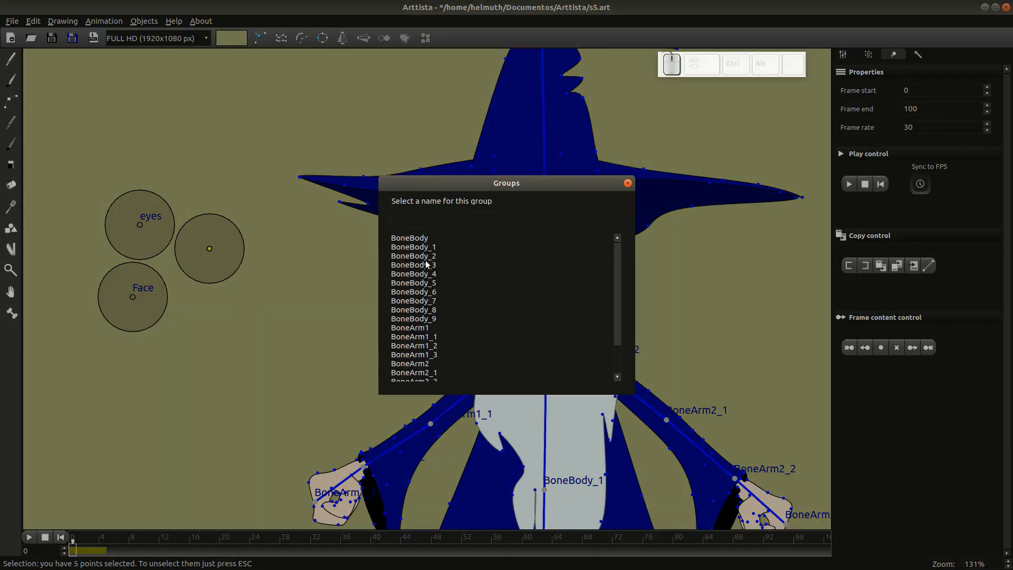
{"action": "type", "text": "eyelids"}
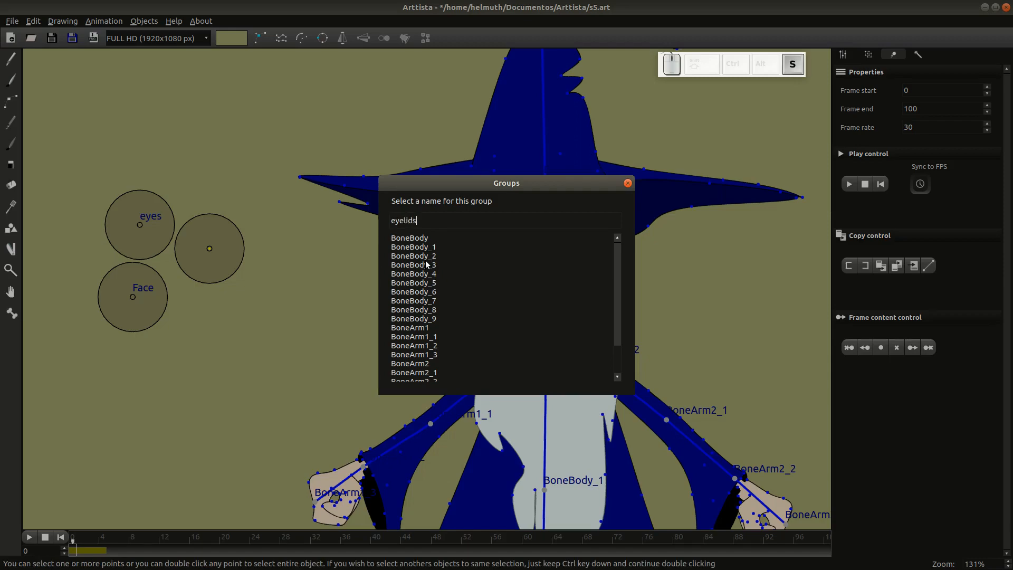
{"action": "key", "text": "Return"}
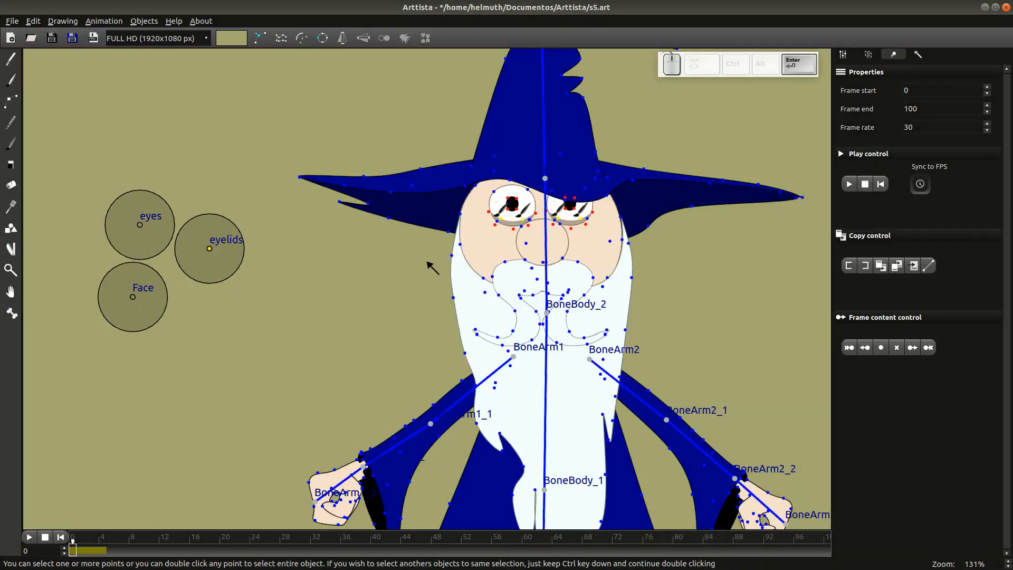
- Shift the wizard's eyelids slightly with the eyelids staple and clear the selection
{"action": "scroll", "coordinate": [488, 236], "scroll_direction": "up", "scroll_amount": 4}
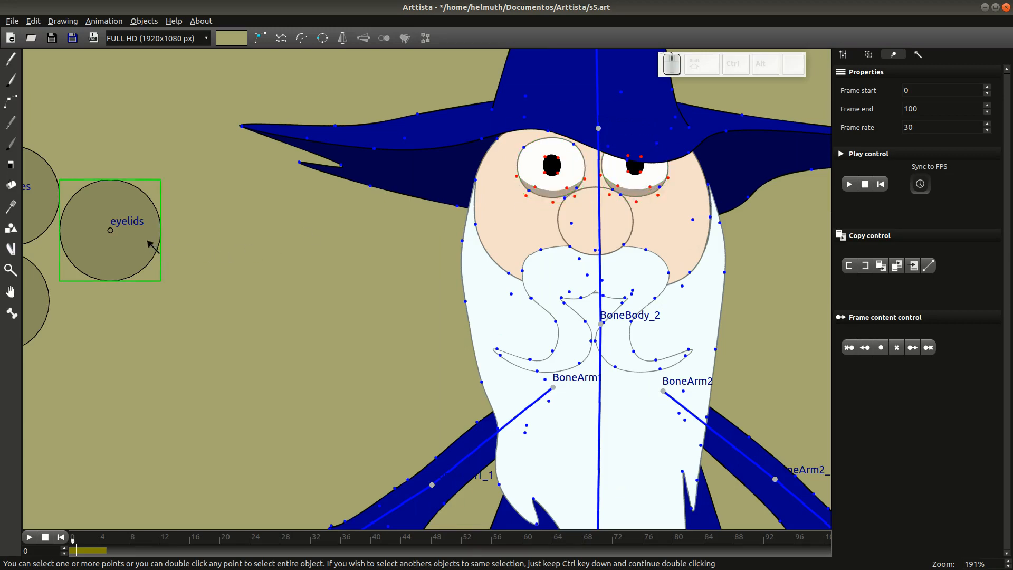
{"action": "left_click_drag", "start_coordinate": [153, 246], "coordinate": [264, 319]}
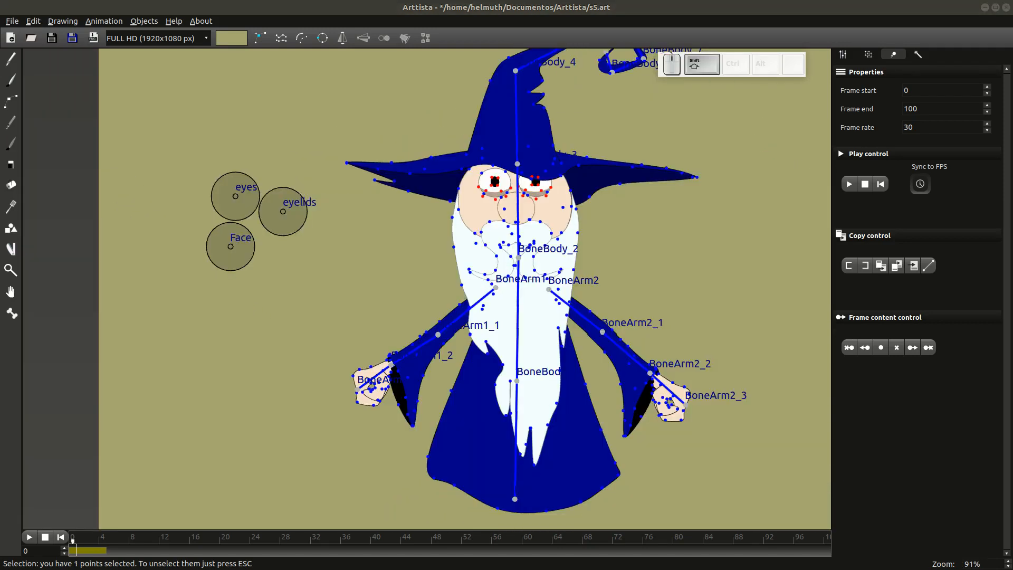
{"action": "key", "text": "shift+a"}
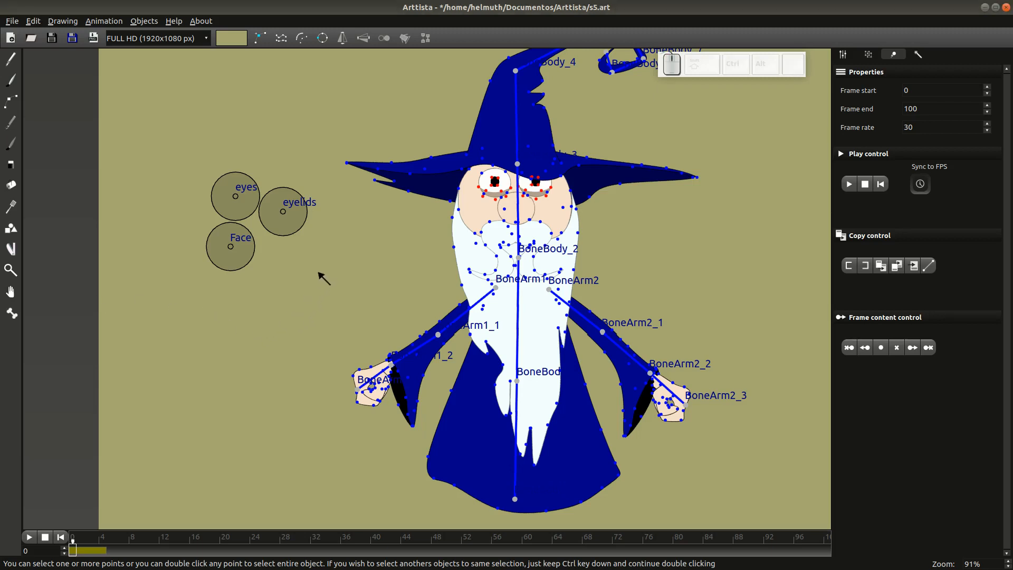
- Box-select the points at the left tip of the hat brim
{"action": "left_click_drag", "start_coordinate": [323, 278], "coordinate": [303, 310]}
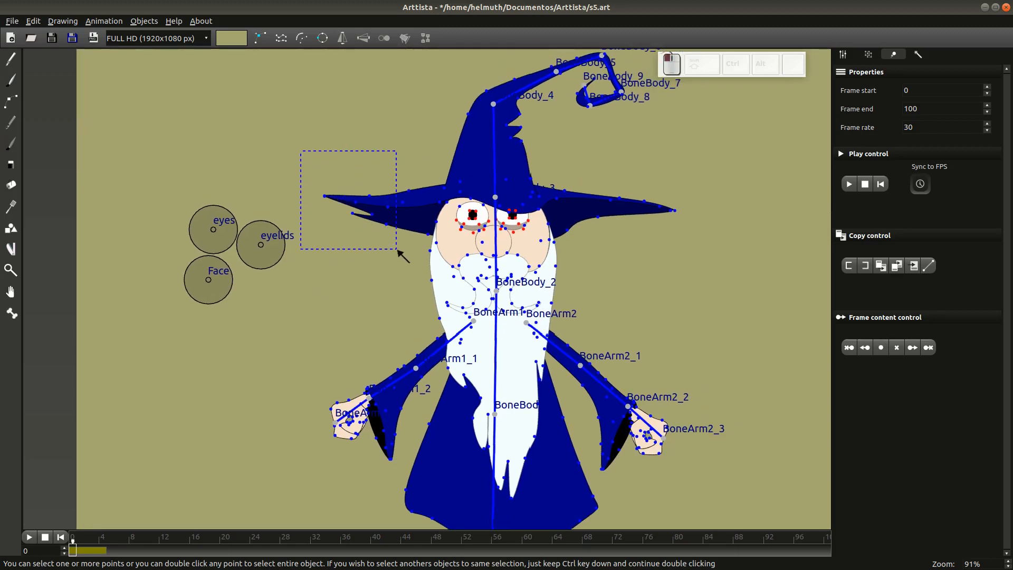
{"action": "left_click_drag", "start_coordinate": [398, 250], "coordinate": [401, 252]}
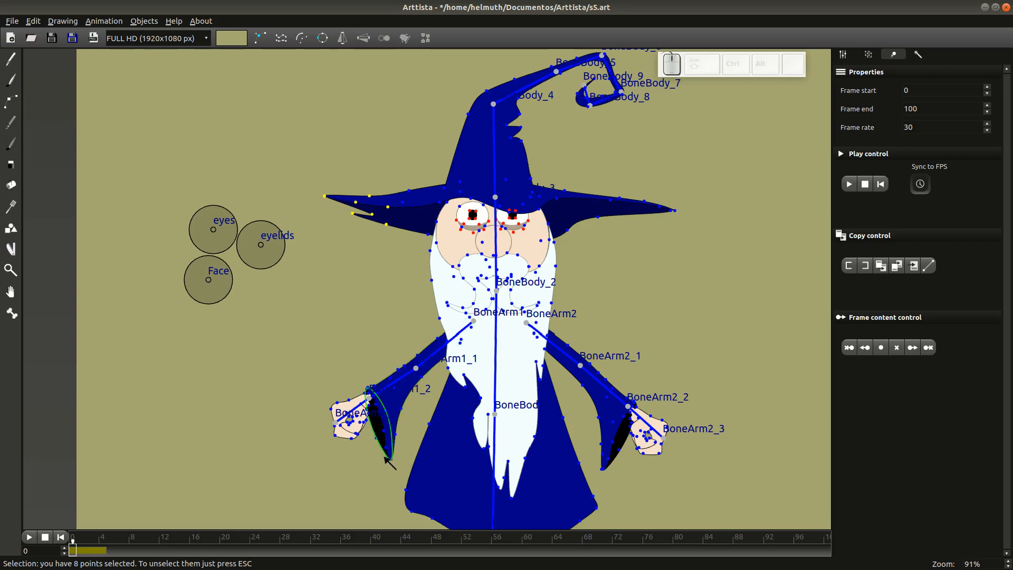
{"action": "scroll", "coordinate": [368, 405], "scroll_direction": "down", "scroll_amount": 3}
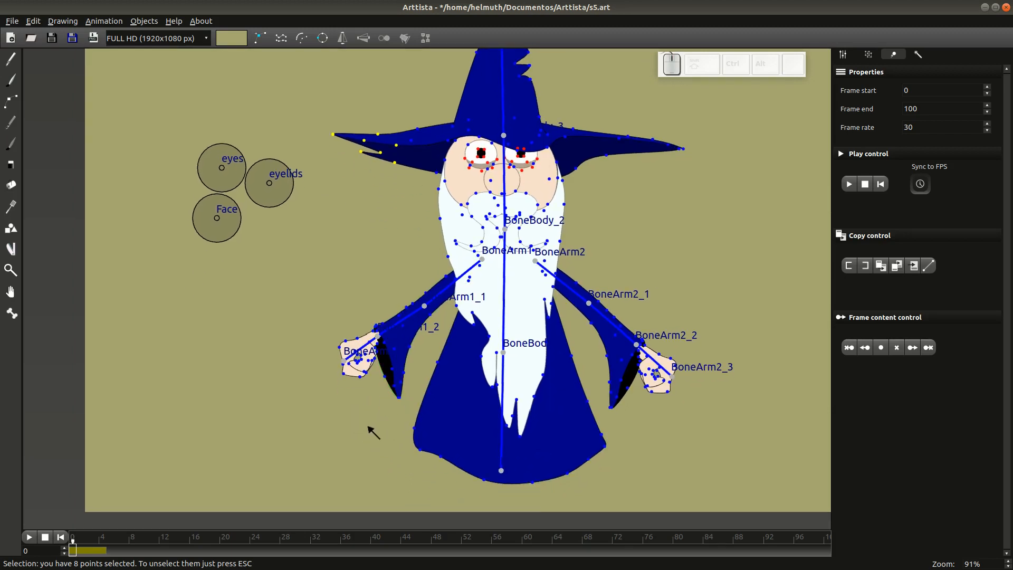
- Place a staple on the canvas left of the wizard's left hand, below the Face staple
{"action": "left_click", "coordinate": [11, 248]}
{"action": "left_click", "coordinate": [212, 340]}
{"action": "left_click", "coordinate": [223, 343]}
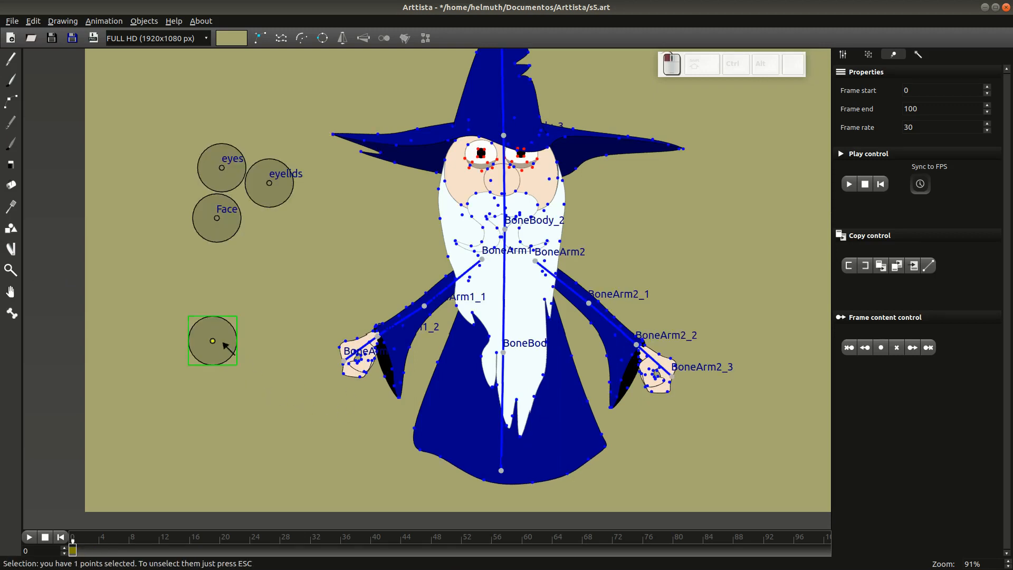
- Group this staple with the hanging end points of the left sleeve under the name sleeve
{"action": "key", "text": "ctrl"}
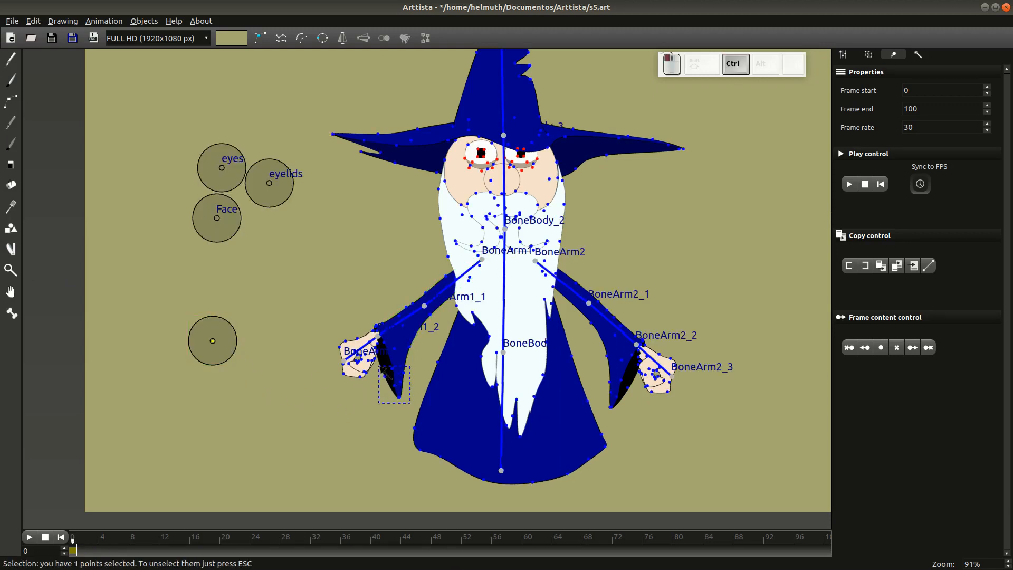
{"action": "left_click_drag", "start_coordinate": [383, 370], "coordinate": [381, 340]}
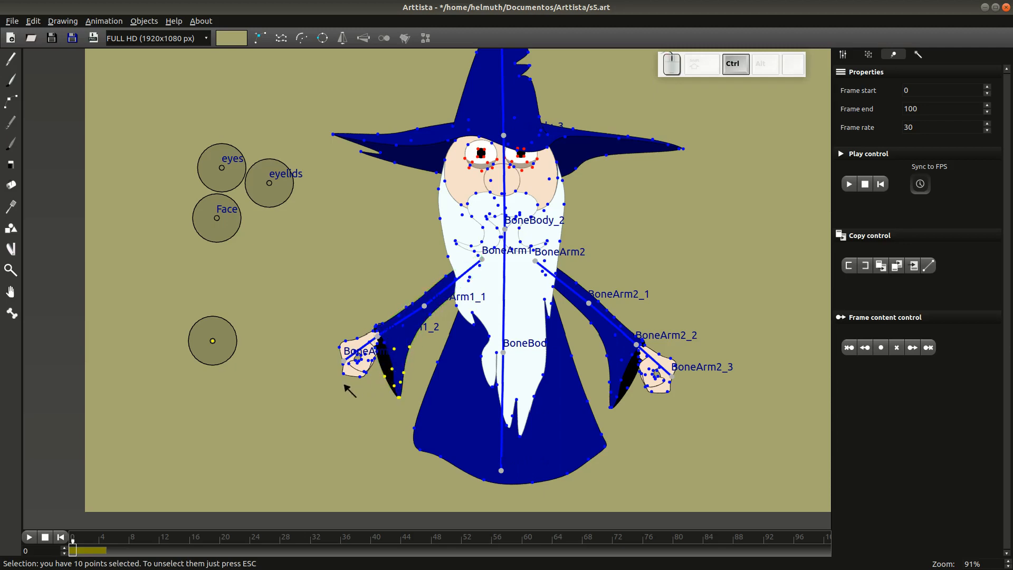
{"action": "key", "text": "ctrl+g"}
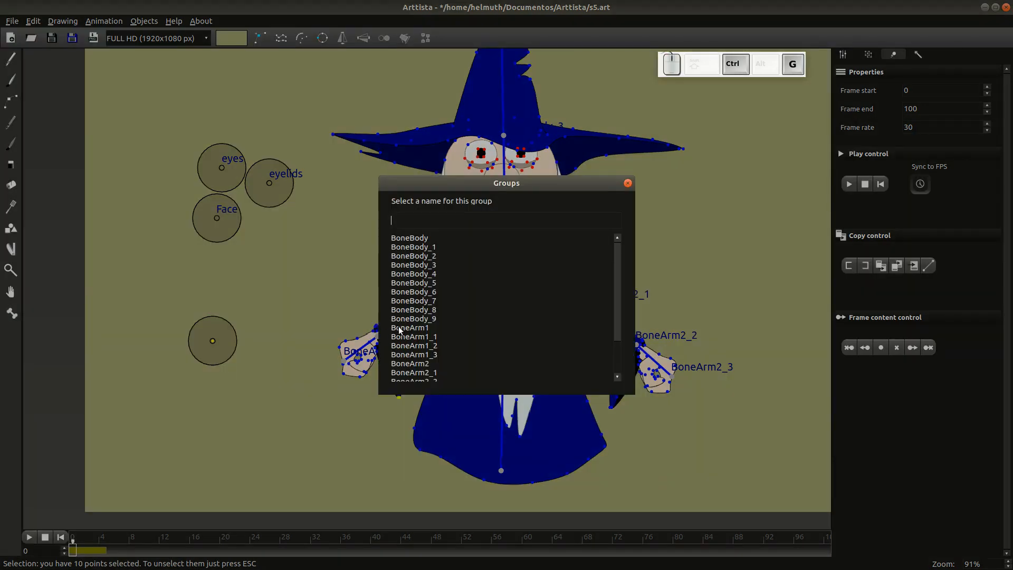
{"action": "type", "text": "s"}
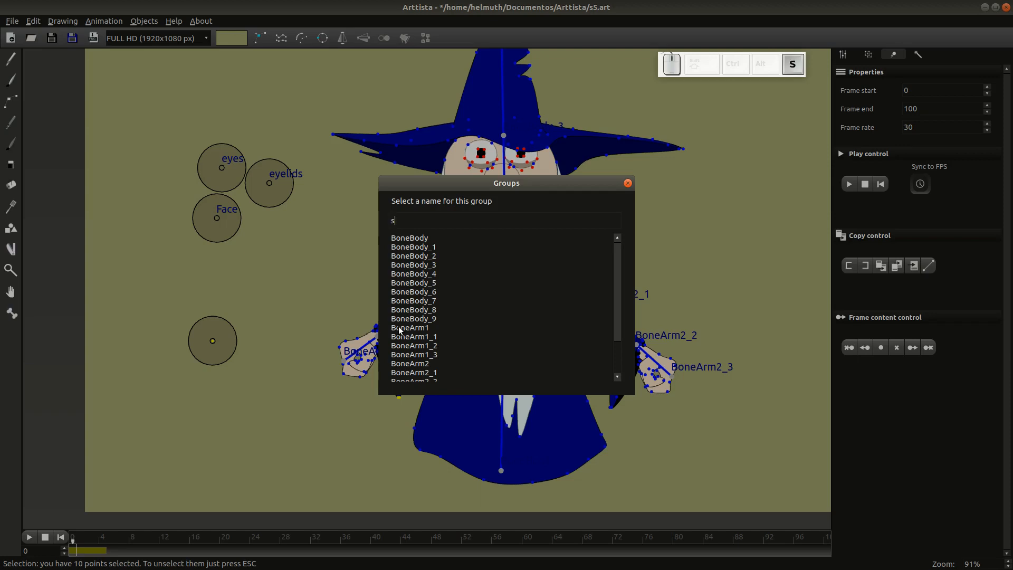
{"action": "type", "text": "leeve"}
{"action": "key", "text": "Return"}
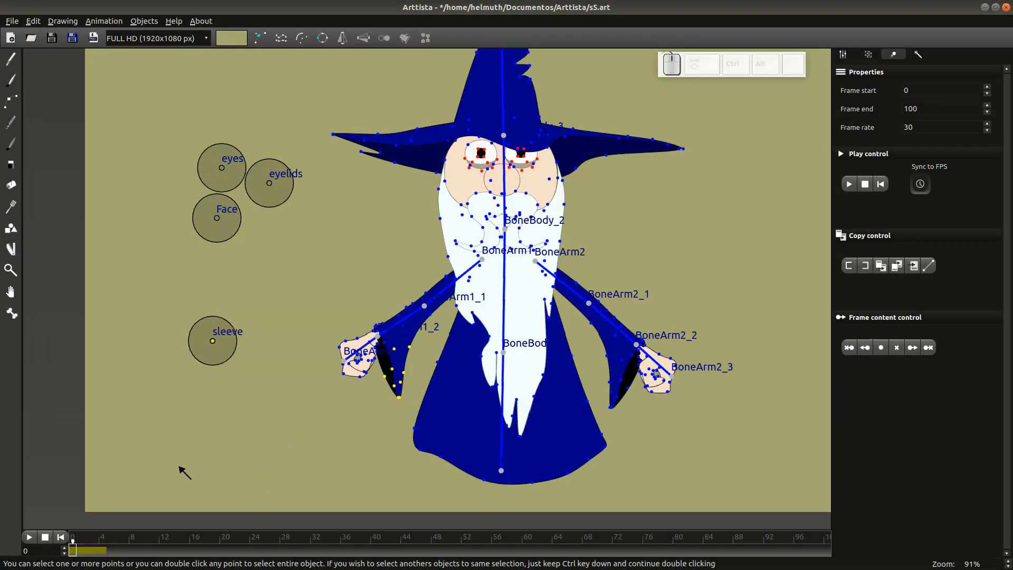
- Shift the left sleeve's hanging end slightly with the sleeve staple and deselect its points
{"action": "left_click", "coordinate": [258, 366]}
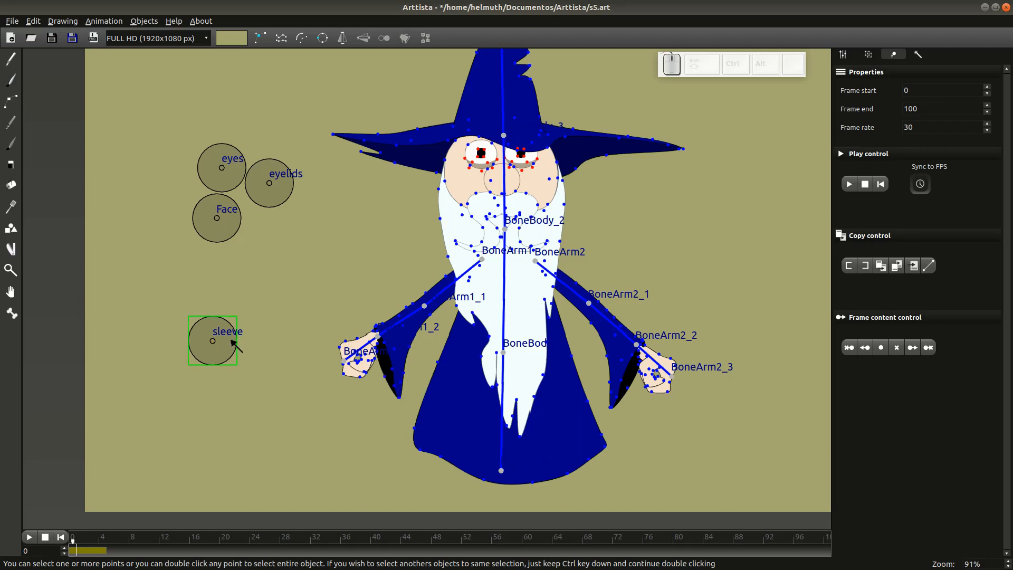
{"action": "left_click_drag", "start_coordinate": [227, 336], "coordinate": [230, 337]}
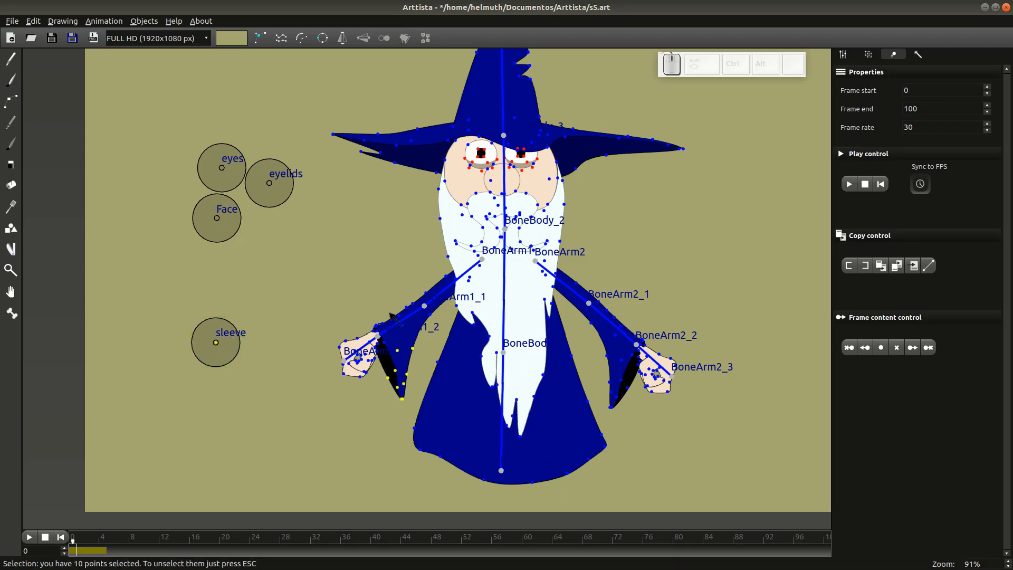
{"action": "mouse_move", "coordinate": [408, 345]}
{"action": "left_mouse_down"}
{"action": "mouse_move", "coordinate": [412, 305]}
{"action": "mouse_move", "coordinate": [404, 344]}
{"action": "left_mouse_up"}
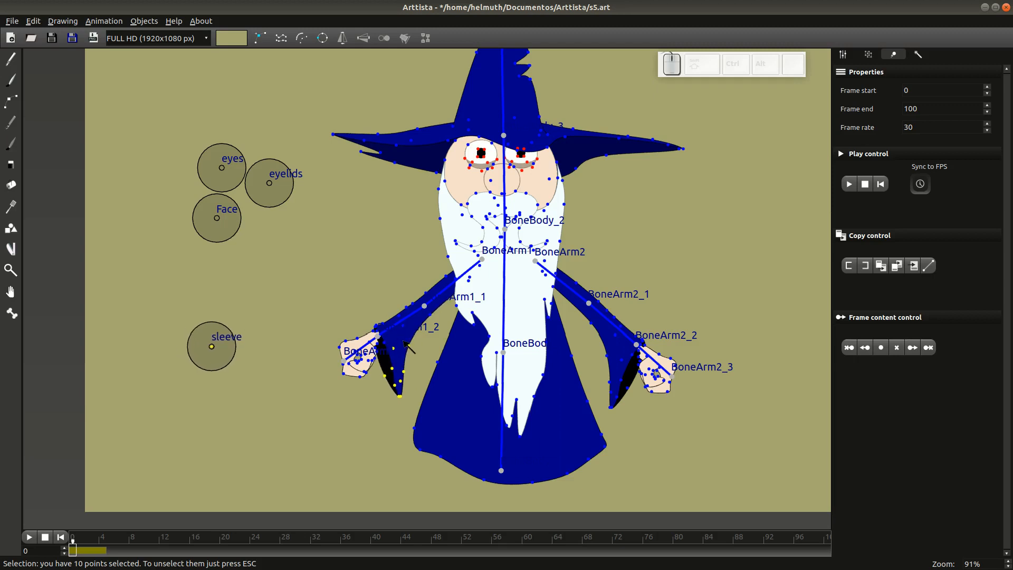
{"action": "key", "text": "Tab"}
{"action": "key", "text": "Tab"}
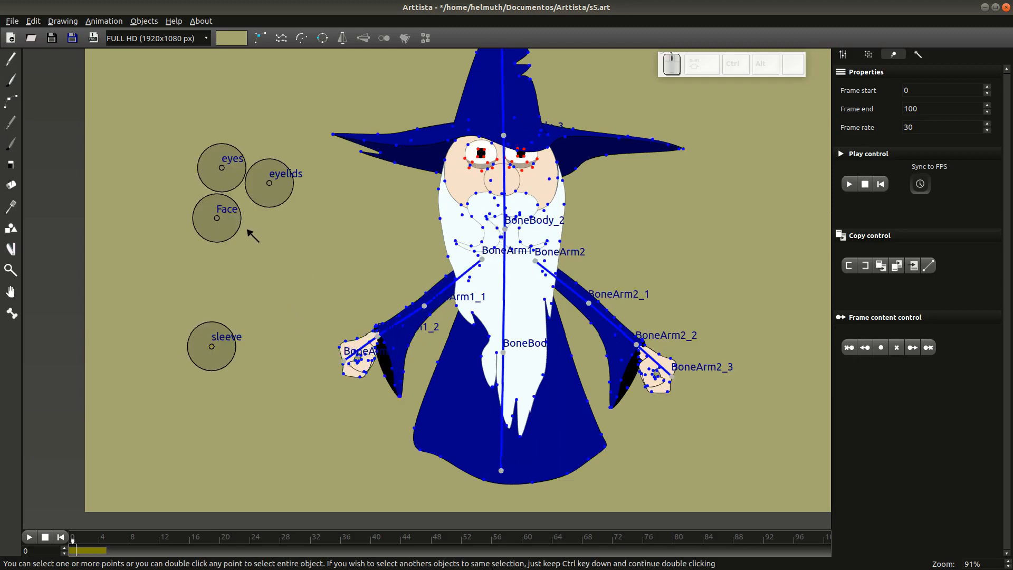
- Try moving the Face staple and then a face outline point, undoing each change
{"action": "mouse_move", "coordinate": [235, 225]}
{"action": "left_mouse_down"}
{"action": "mouse_move", "coordinate": [252, 228]}
{"action": "mouse_move", "coordinate": [211, 230]}
{"action": "mouse_move", "coordinate": [233, 224]}
{"action": "left_mouse_up"}
{"action": "key", "text": "ctrl+z"}
{"action": "scroll", "coordinate": [506, 188], "scroll_direction": "up", "scroll_amount": 8}
{"action": "double_click", "coordinate": [582, 219]}
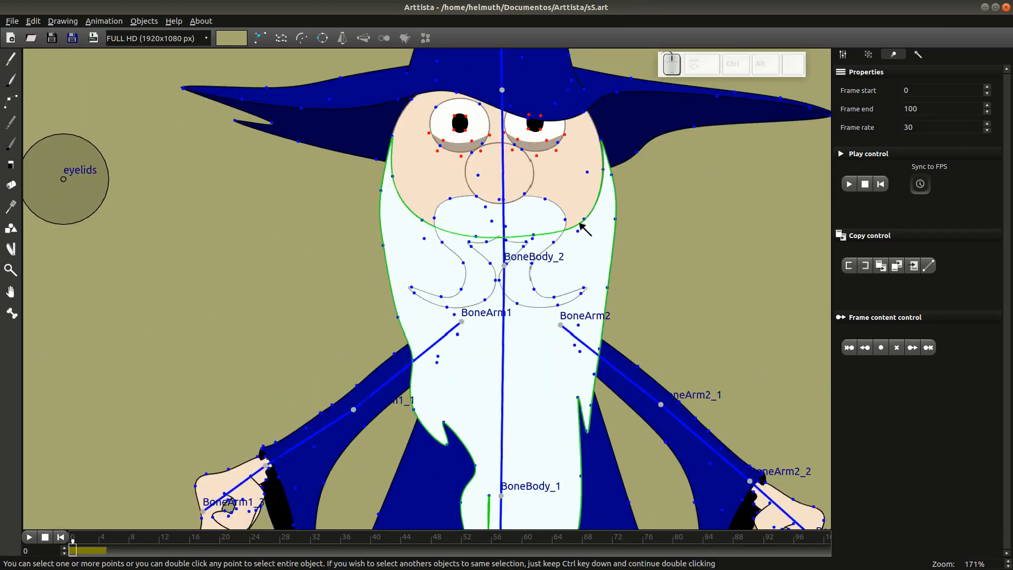
{"action": "key", "text": "ctrl+z"}
{"action": "scroll", "coordinate": [770, 308], "scroll_direction": "down", "scroll_amount": 6}
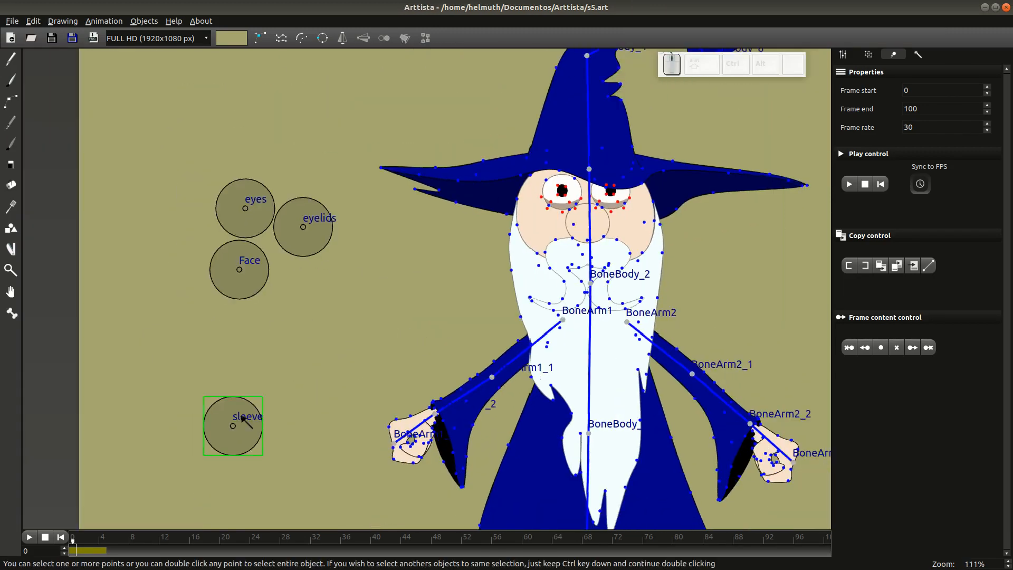
- Place another staple on the canvas between the Face and sleeve staples
{"action": "left_click", "coordinate": [13, 313]}
{"action": "left_click", "coordinate": [325, 319]}
{"action": "scroll", "coordinate": [569, 268], "scroll_direction": "up", "scroll_amount": 10}
- Group the new staple with the two upper beard points under the moustache as beard, and lower them slightly with it
{"action": "left_click", "coordinate": [701, 243]}
{"action": "left_click", "coordinate": [771, 241], "text": "ctrl"}
{"action": "left_click", "coordinate": [235, 346], "text": "ctrl"}
{"action": "key", "text": "ctrl+g"}
{"action": "type", "text": "b"}
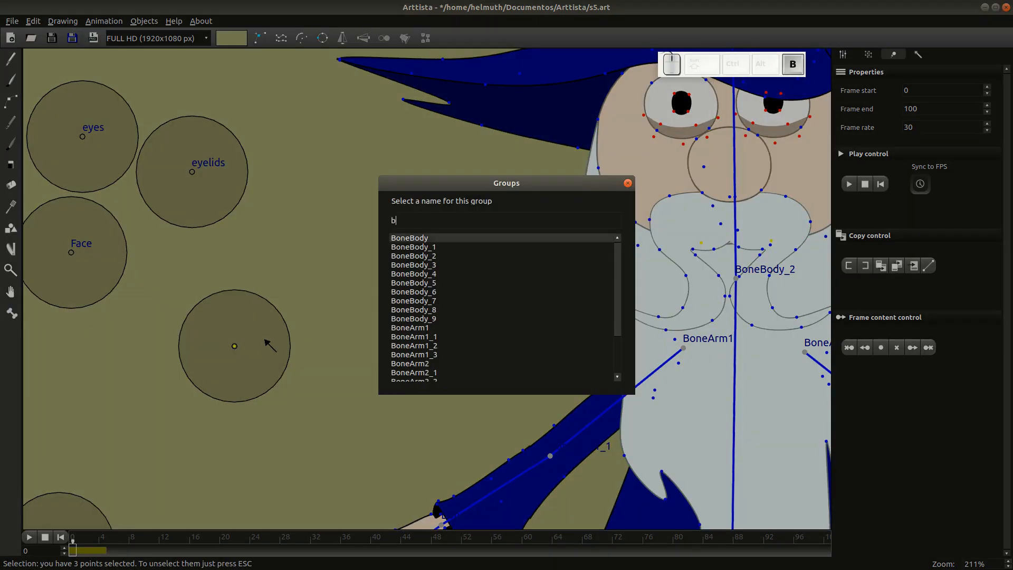
{"action": "type", "text": "eard"}
{"action": "key", "text": "Return"}
{"action": "scroll", "coordinate": [271, 316], "scroll_direction": "down", "scroll_amount": 6}
{"action": "scroll", "coordinate": [258, 322], "scroll_direction": "up", "scroll_amount": 5}
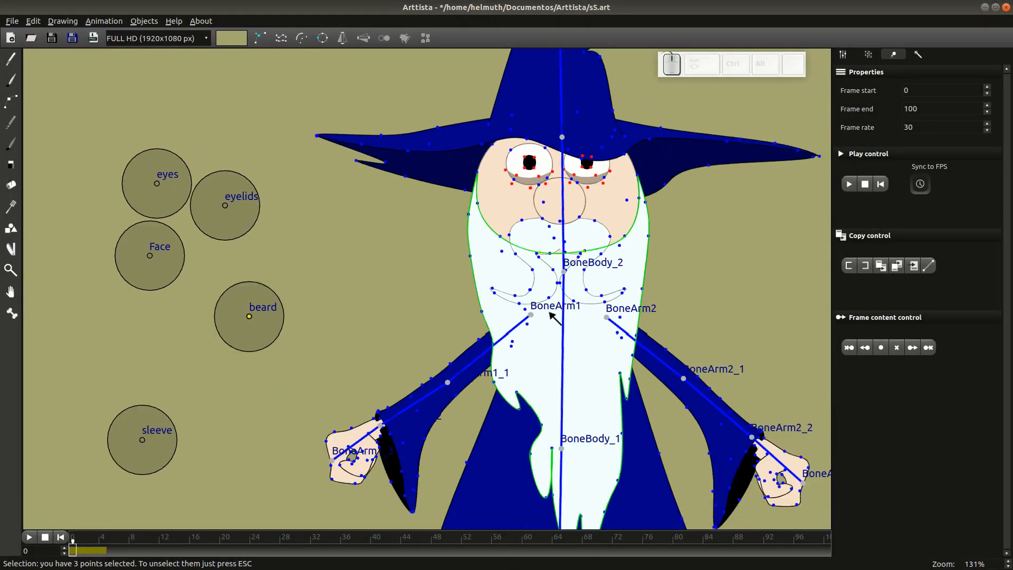
{"action": "scroll", "coordinate": [247, 312], "scroll_direction": "down", "scroll_amount": 4}
- Draw a flat ellipse for the mouth beside the beard and fill it with black
{"action": "left_click", "coordinate": [12, 61]}
{"action": "mouse_move", "coordinate": [379, 275]}
{"action": "left_mouse_down"}
{"action": "mouse_move", "coordinate": [388, 307]}
{"action": "mouse_move", "coordinate": [380, 275]}
{"action": "left_mouse_up"}
{"action": "key", "text": "Tab"}
{"action": "double_click", "coordinate": [383, 298]}
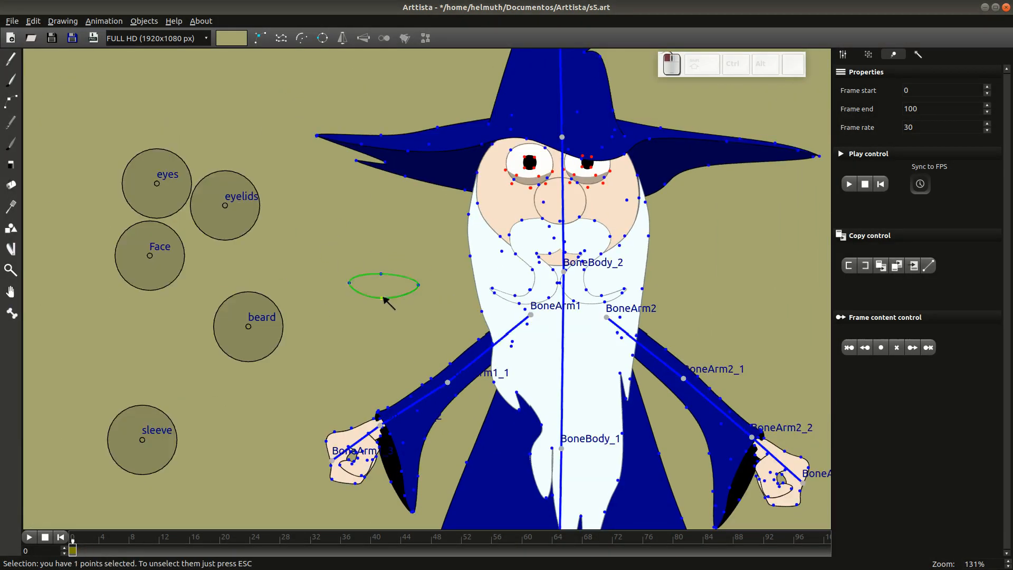
{"action": "left_click", "coordinate": [842, 54]}
{"action": "left_click", "coordinate": [980, 162]}
{"action": "key", "text": "Tab"}
{"action": "scroll", "coordinate": [316, 300], "scroll_direction": "up", "scroll_amount": 5}
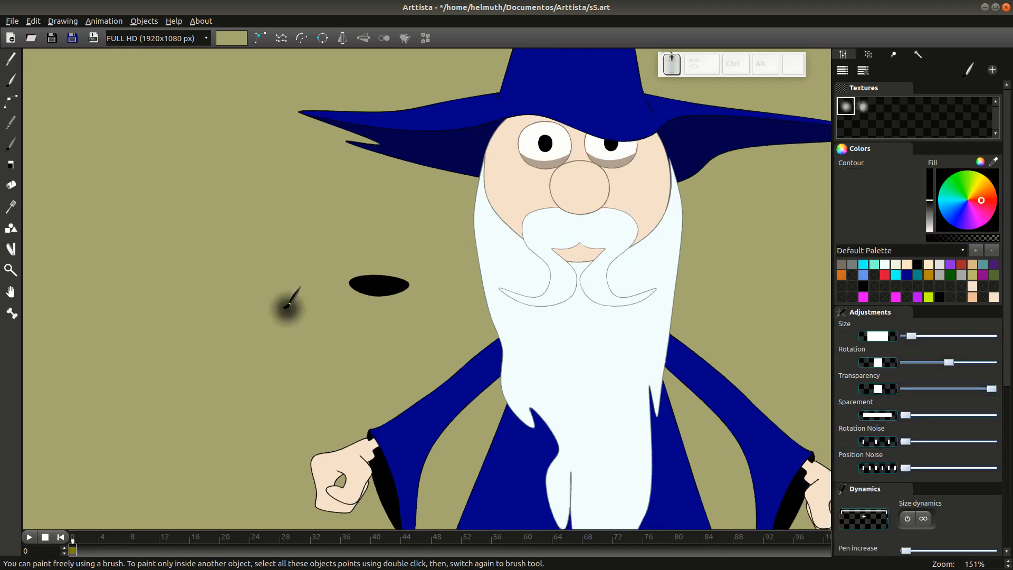
- Paint a white tooth at the upper edge of the black mouth and select its points
{"action": "scroll", "coordinate": [348, 261], "scroll_direction": "up", "scroll_amount": 3}
{"action": "left_click", "coordinate": [323, 256], "text": "ctrl"}
{"action": "left_click", "coordinate": [338, 257], "text": "ctrl"}
{"action": "left_click", "coordinate": [340, 282], "text": "ctrl"}
{"action": "left_click", "coordinate": [322, 282], "text": "ctrl"}
{"action": "key", "text": "Tab"}
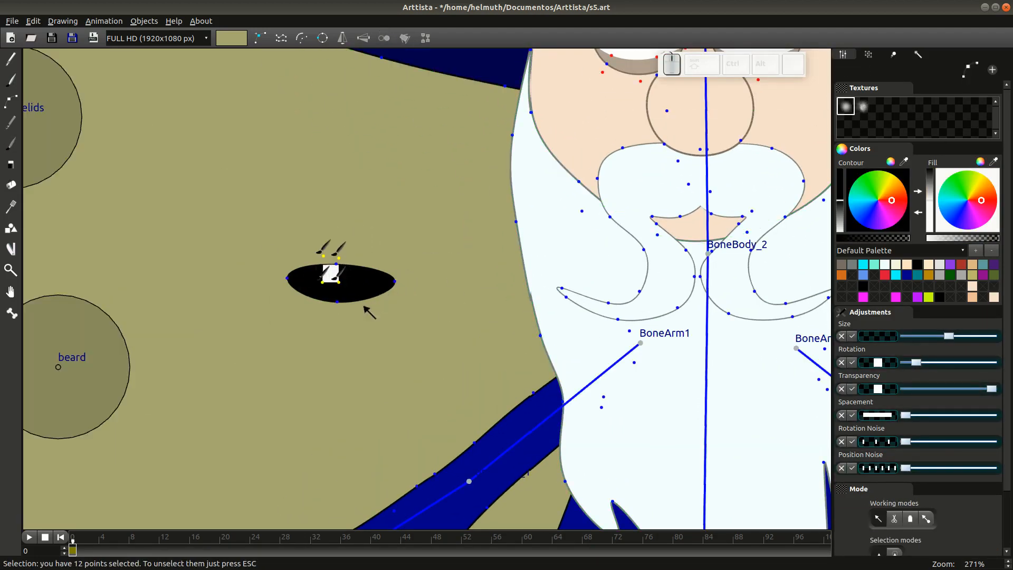
- Duplicate the white tooth and place the copy directly to its right
{"action": "key", "text": "ctrl+d"}
{"action": "key", "text": "g"}
{"action": "left_click", "coordinate": [360, 268]}
- Add the black mouth shape to the teeth selection and move them together onto the middle of the moustache
{"action": "double_click", "coordinate": [395, 281], "text": "ctrl"}
{"action": "scroll", "coordinate": [461, 258], "scroll_direction": "down", "scroll_amount": 5}
{"action": "key", "text": "g"}
{"action": "left_click", "coordinate": [617, 269]}
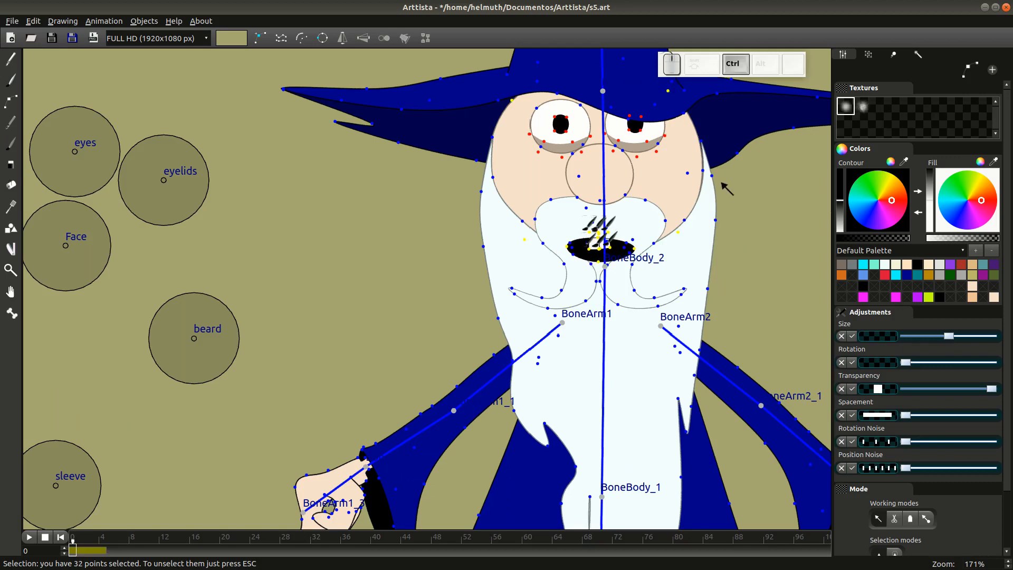
- Position the mouth and teeth over the face below the nose and reorder them to sit behind the moustache
{"action": "key", "text": "ctrl+Page_Down"}
{"action": "scroll", "coordinate": [253, 334], "scroll_direction": "down", "scroll_amount": 1}
{"action": "key", "text": "Tab"}
{"action": "scroll", "coordinate": [583, 346], "scroll_direction": "up", "scroll_amount": 2}
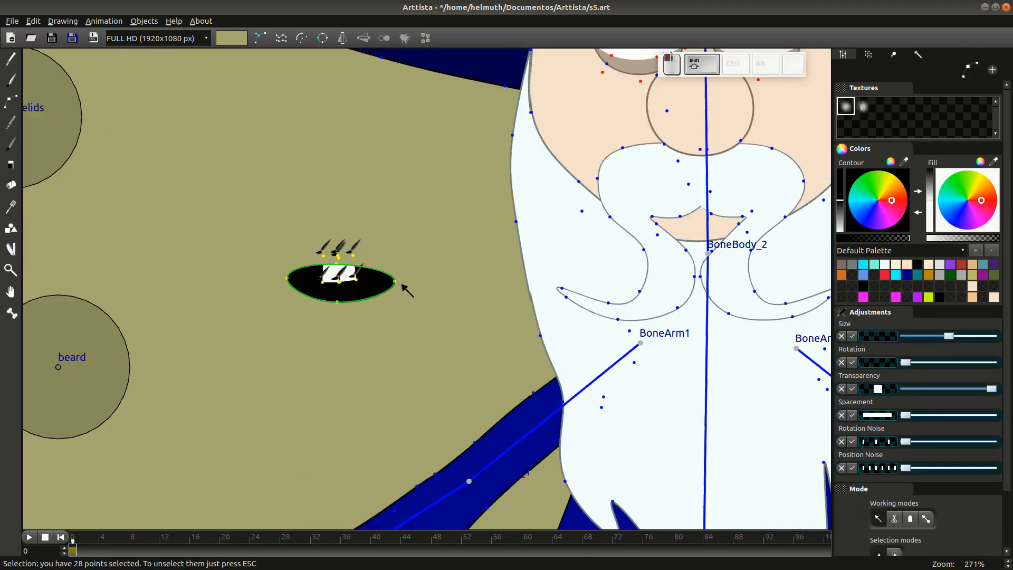
{"action": "scroll", "coordinate": [405, 289], "scroll_direction": "down", "scroll_amount": 5}
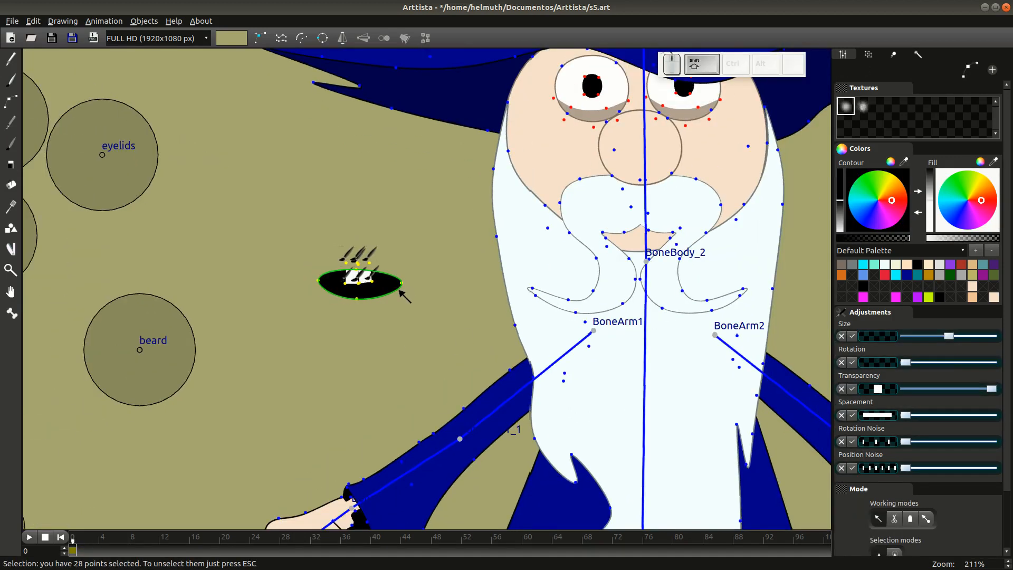
{"action": "key", "text": "g"}
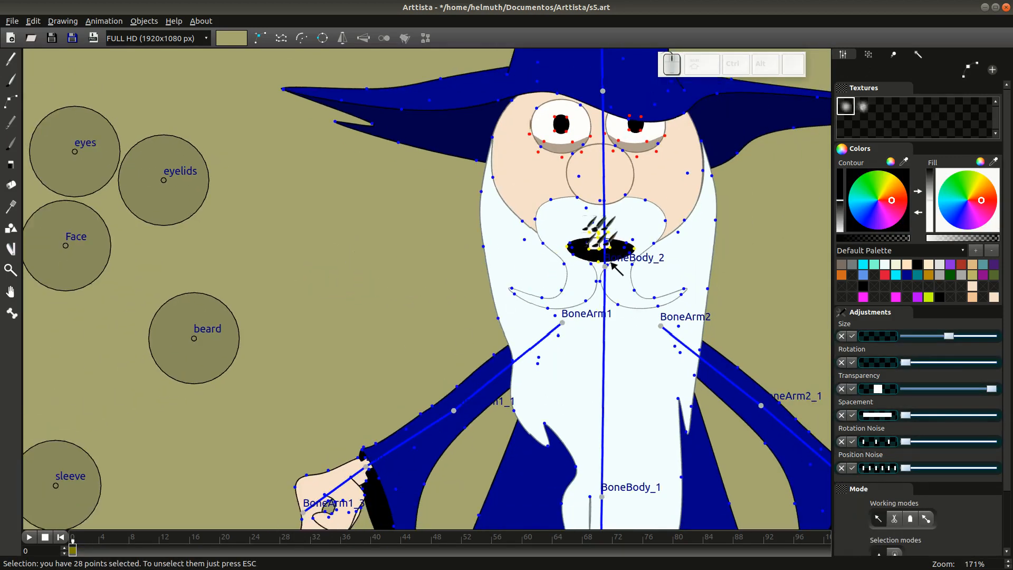
{"action": "left_click", "coordinate": [612, 263]}
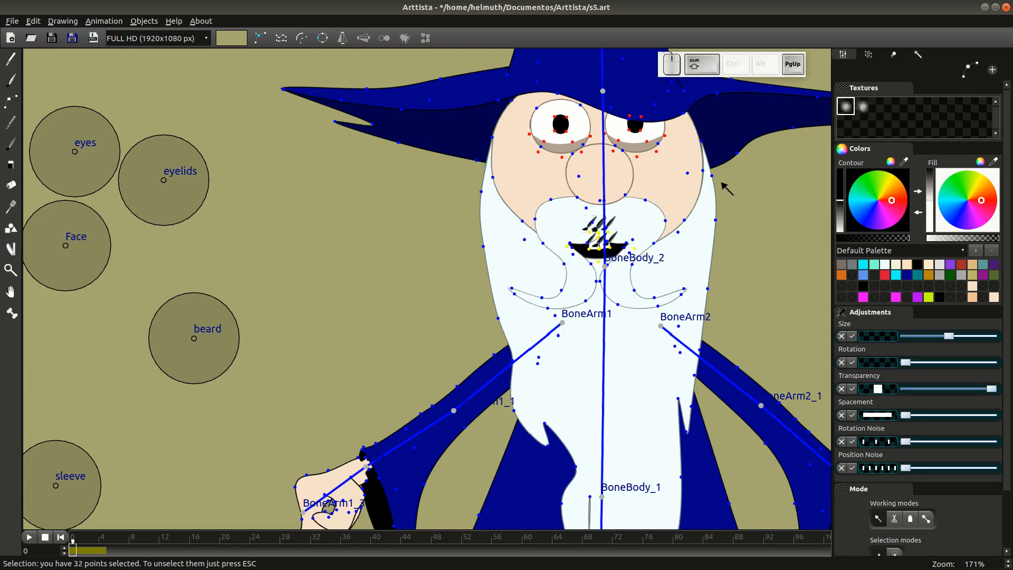
- Nudge the beard staple slightly to the right and preview the wizard's mouth and teeth without the edit points
{"action": "key", "text": "shift+Tab"}
{"action": "key", "text": "Tab"}
{"action": "scroll", "coordinate": [355, 267], "scroll_direction": "down", "scroll_amount": 1}
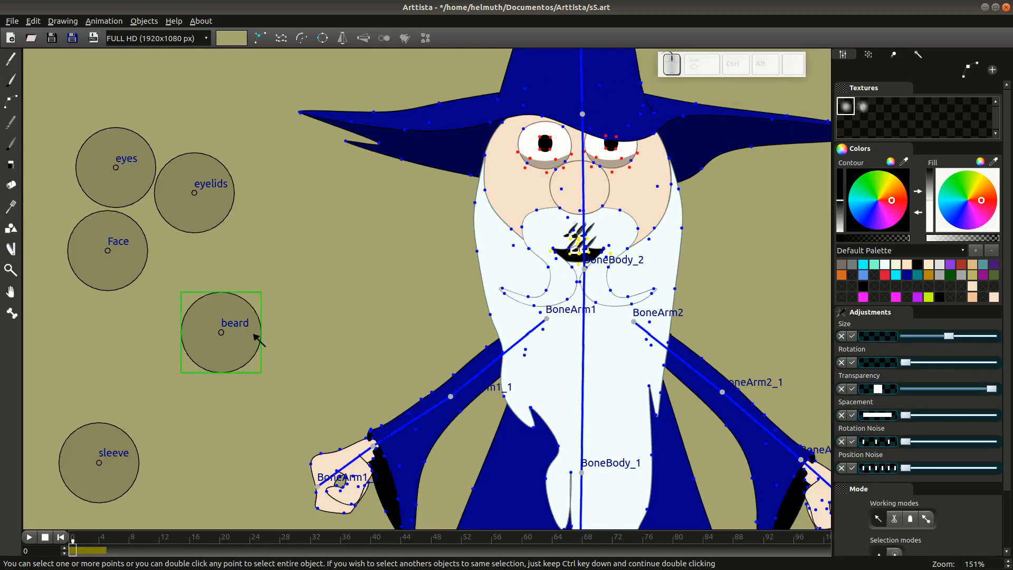
{"action": "left_click", "coordinate": [258, 333]}
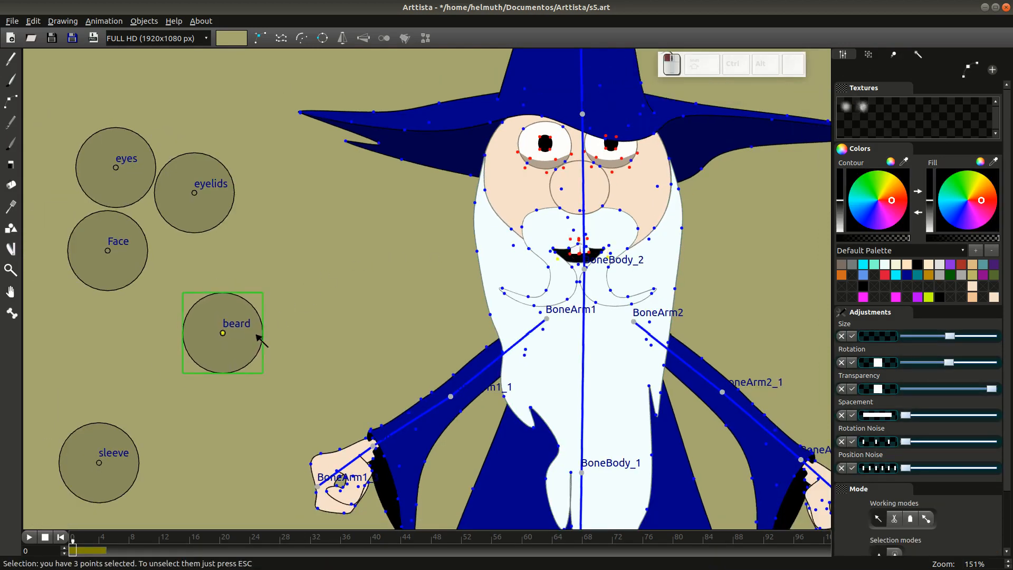
{"action": "key", "text": "Tab"}
{"action": "scroll", "coordinate": [580, 348], "scroll_direction": "up", "scroll_amount": 1}
{"action": "scroll", "coordinate": [576, 356], "scroll_direction": "up", "scroll_amount": 1}
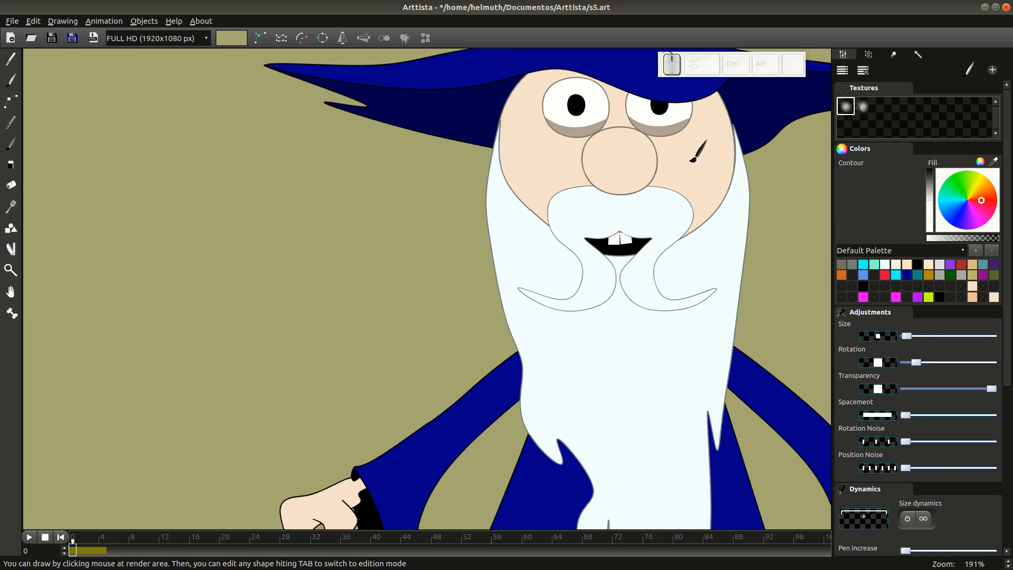
{"action": "key", "text": "Tab"}
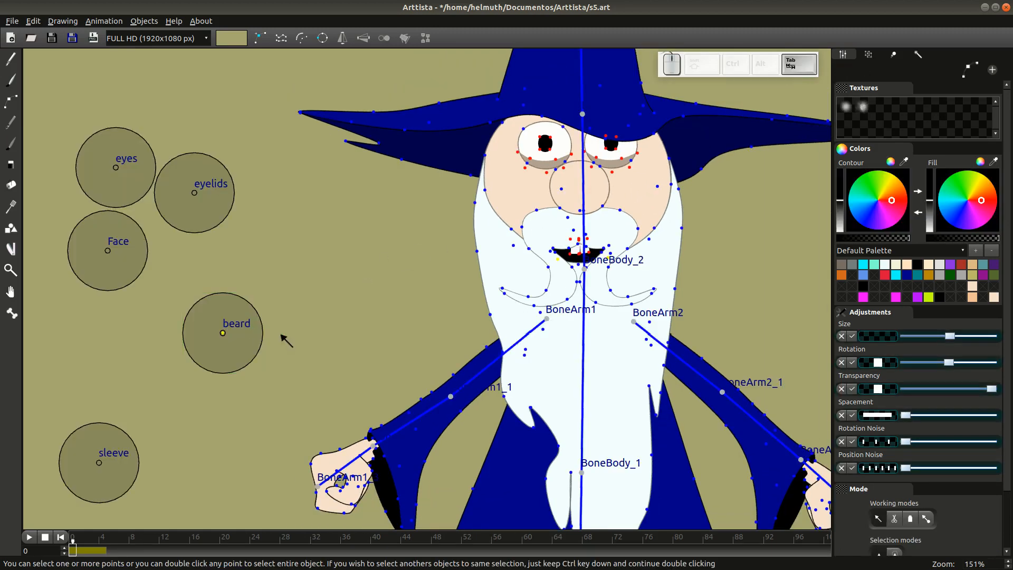
- Move the beard staple slightly down and back up to open and close the mouth, and undo a further downward move
{"action": "mouse_move", "coordinate": [249, 336]}
{"action": "left_mouse_down"}
{"action": "mouse_move", "coordinate": [249, 328]}
{"action": "mouse_move", "coordinate": [248, 339]}
{"action": "left_mouse_up"}
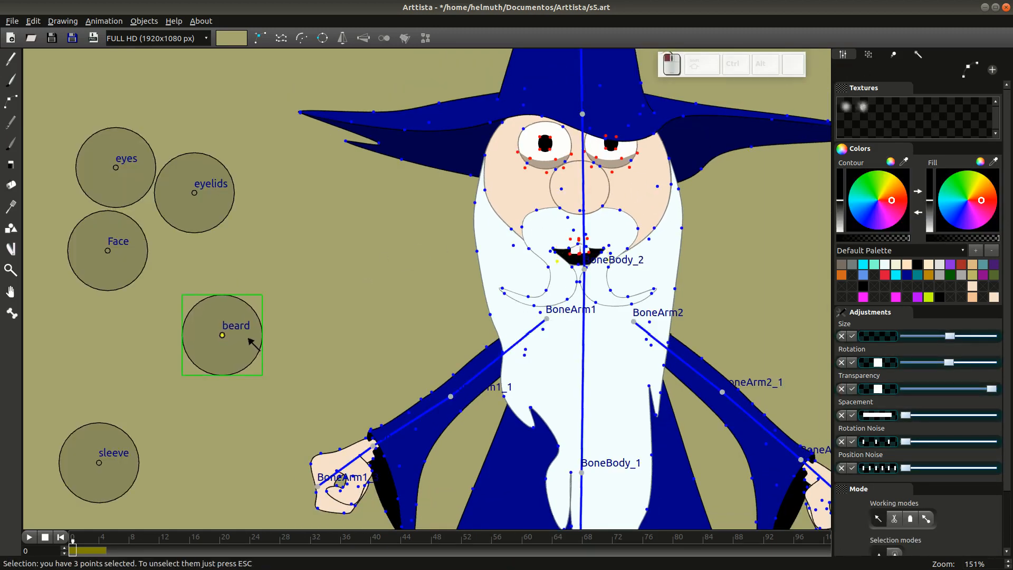
{"action": "scroll", "coordinate": [468, 305], "scroll_direction": "up", "scroll_amount": 5}
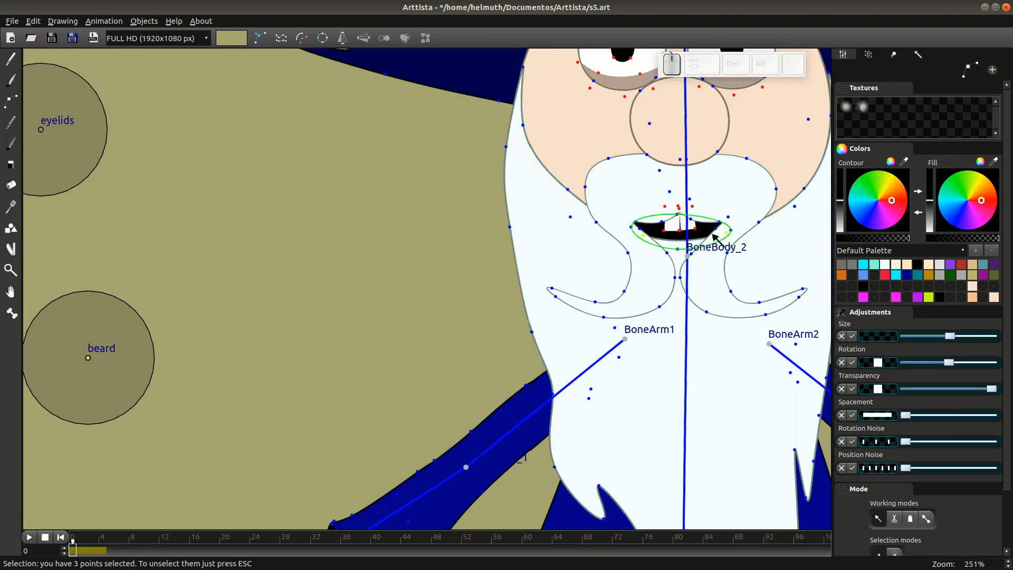
{"action": "mouse_move", "coordinate": [91, 323]}
{"action": "left_mouse_down"}
{"action": "mouse_move", "coordinate": [100, 317]}
{"action": "mouse_move", "coordinate": [101, 325]}
{"action": "left_mouse_up"}
{"action": "scroll", "coordinate": [216, 346], "scroll_direction": "down", "scroll_amount": 5}
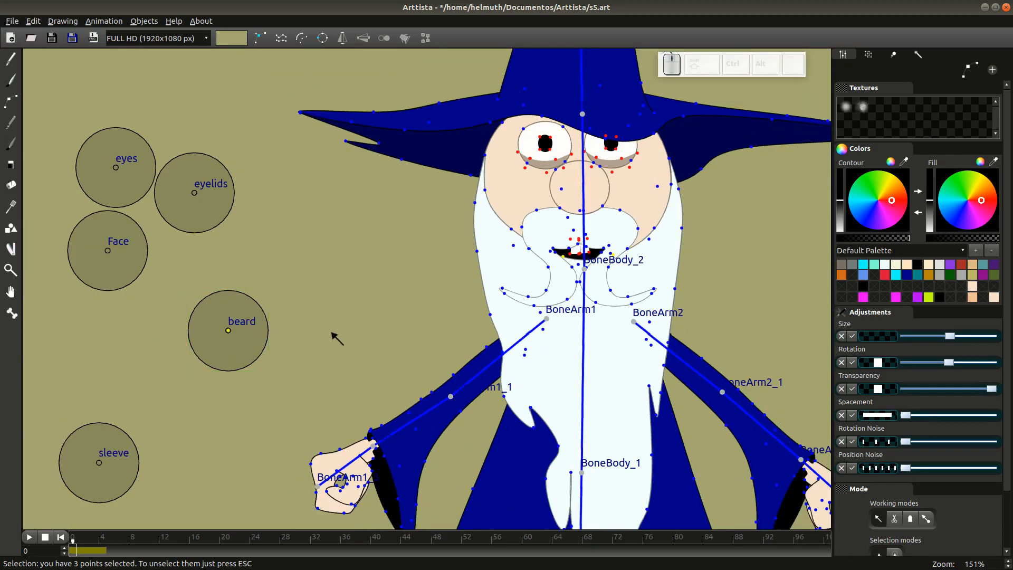
{"action": "left_click_drag", "start_coordinate": [261, 327], "coordinate": [262, 369]}
{"action": "scroll", "coordinate": [261, 327], "scroll_direction": "down", "scroll_amount": 3}
{"action": "key", "text": "ctrl+z"}
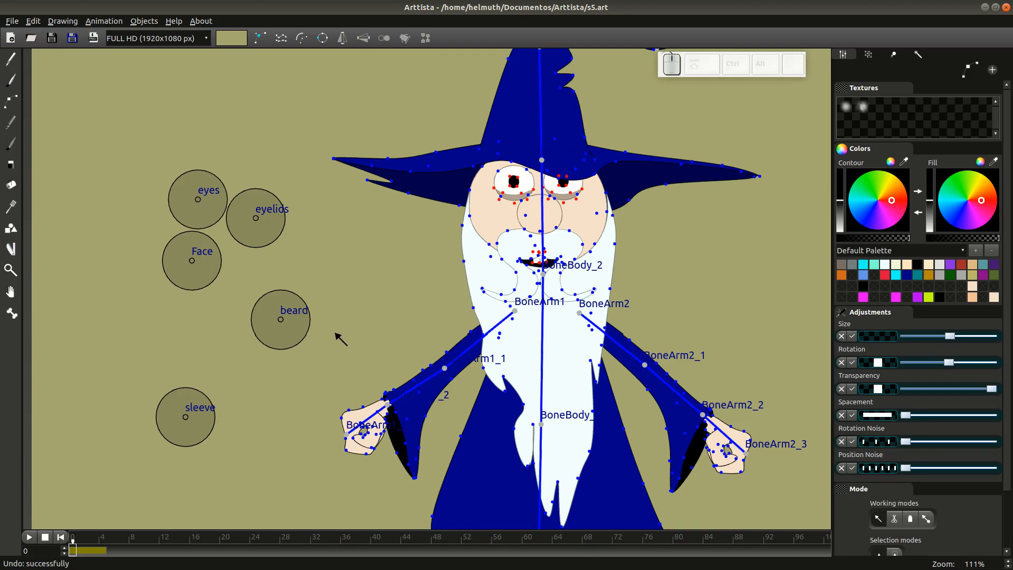
- Select the Face staple and examine which points it controls on frames 3 and 4
{"action": "scroll", "coordinate": [336, 333], "scroll_direction": "up", "scroll_amount": 2}
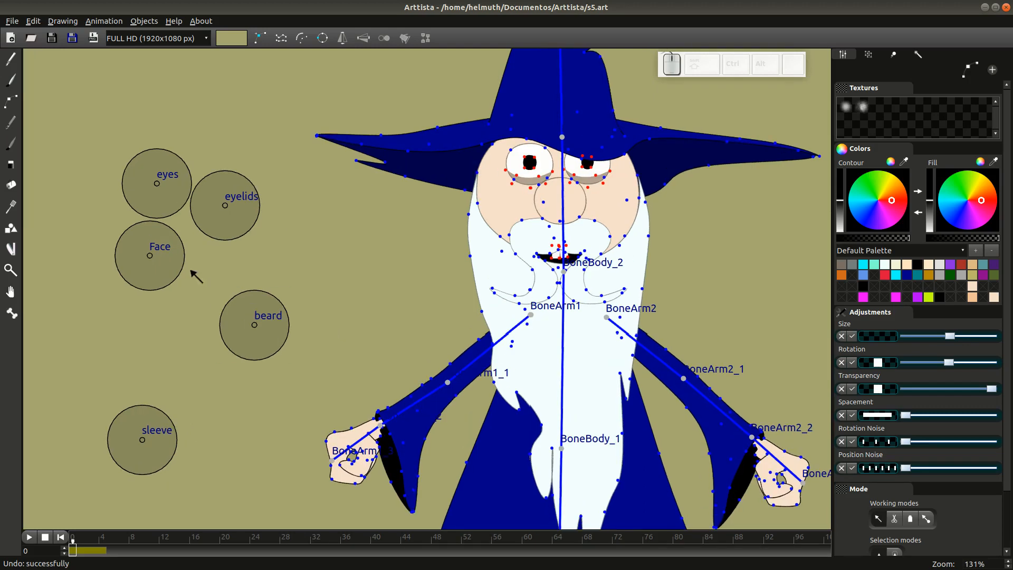
{"action": "left_click", "coordinate": [171, 257]}
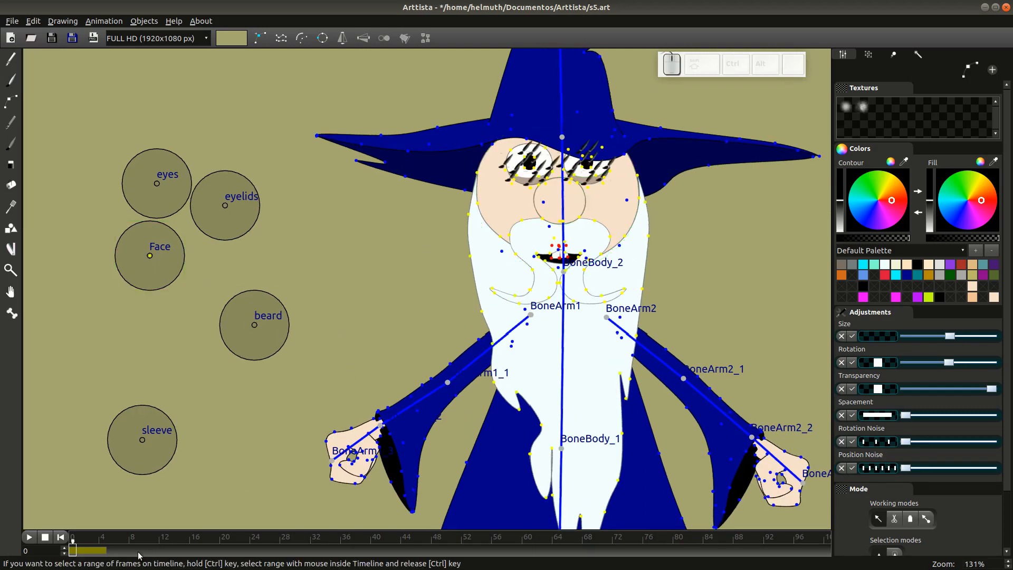
{"action": "left_click", "coordinate": [98, 552]}
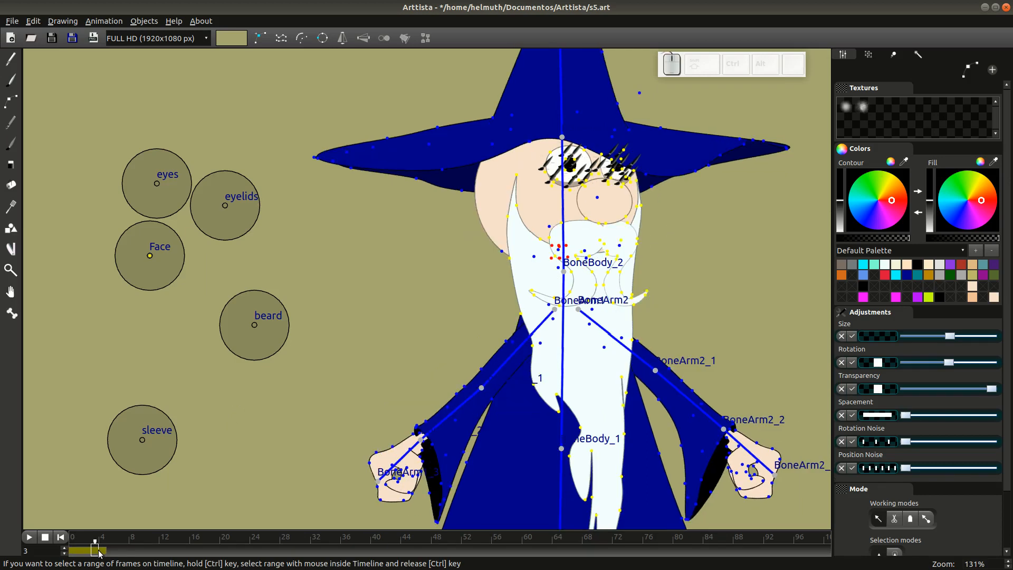
{"action": "left_click", "coordinate": [102, 552]}
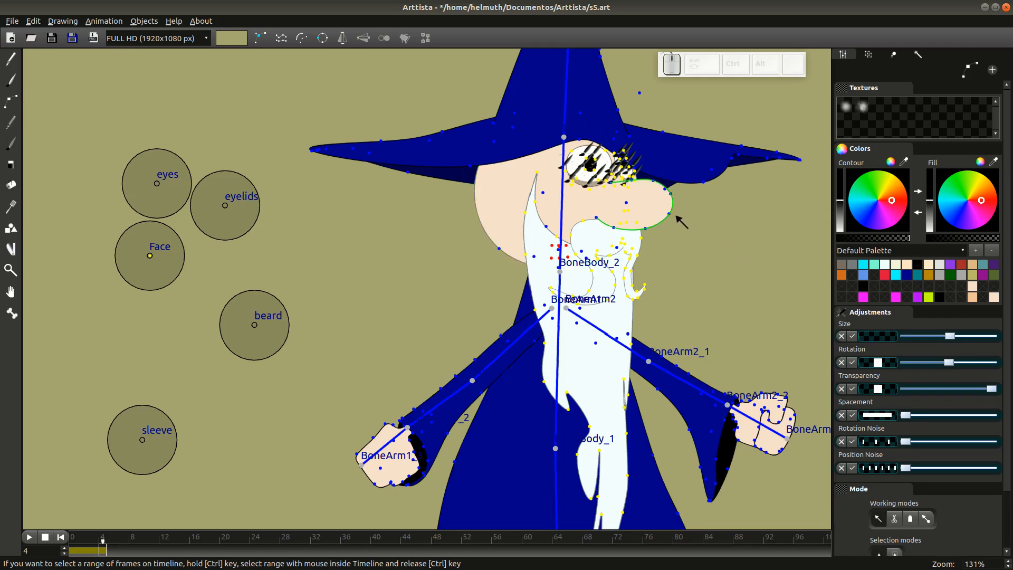
- Assign the nose on frame 4 to the Face group and move the Face staple up and left to test it
{"action": "left_click", "coordinate": [675, 217]}
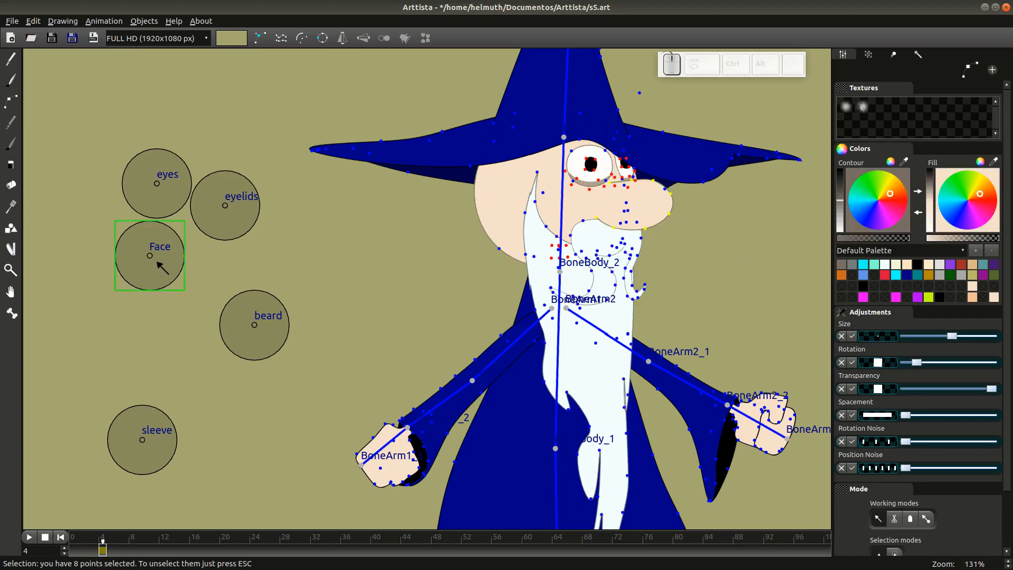
{"action": "key", "text": "ctrl+g"}
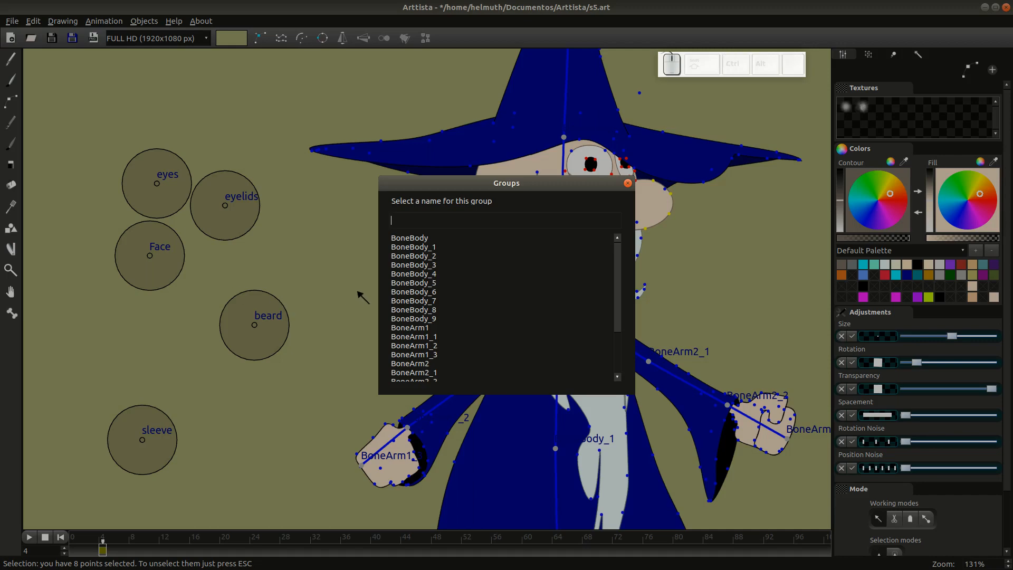
{"action": "scroll", "coordinate": [422, 369], "scroll_direction": "down", "scroll_amount": 3}
{"action": "double_click", "coordinate": [410, 339]}
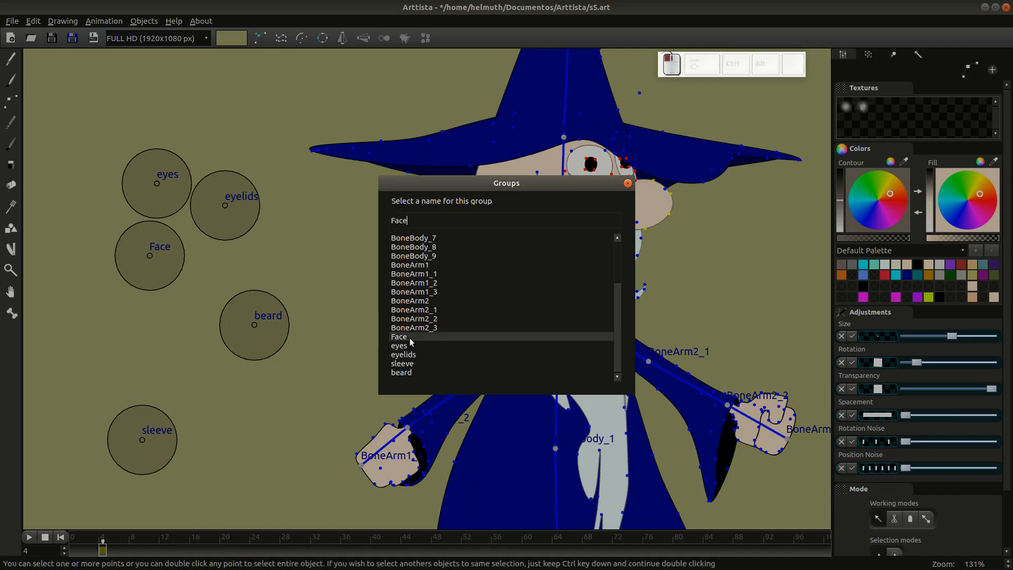
{"action": "mouse_move", "coordinate": [171, 276]}
{"action": "left_mouse_down"}
{"action": "mouse_move", "coordinate": [213, 274]}
{"action": "mouse_move", "coordinate": [156, 269]}
{"action": "mouse_move", "coordinate": [195, 278]}
{"action": "mouse_move", "coordinate": [167, 291]}
{"action": "left_mouse_up"}
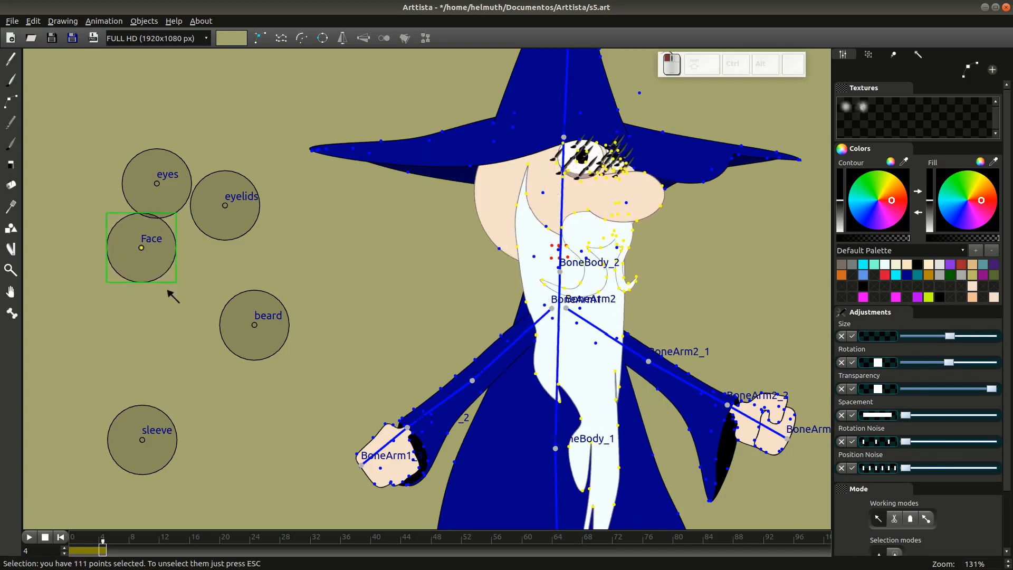
- Export the wizard drawing to the shape library as S3.art, replacing the existing file
{"action": "key", "text": "Tab"}
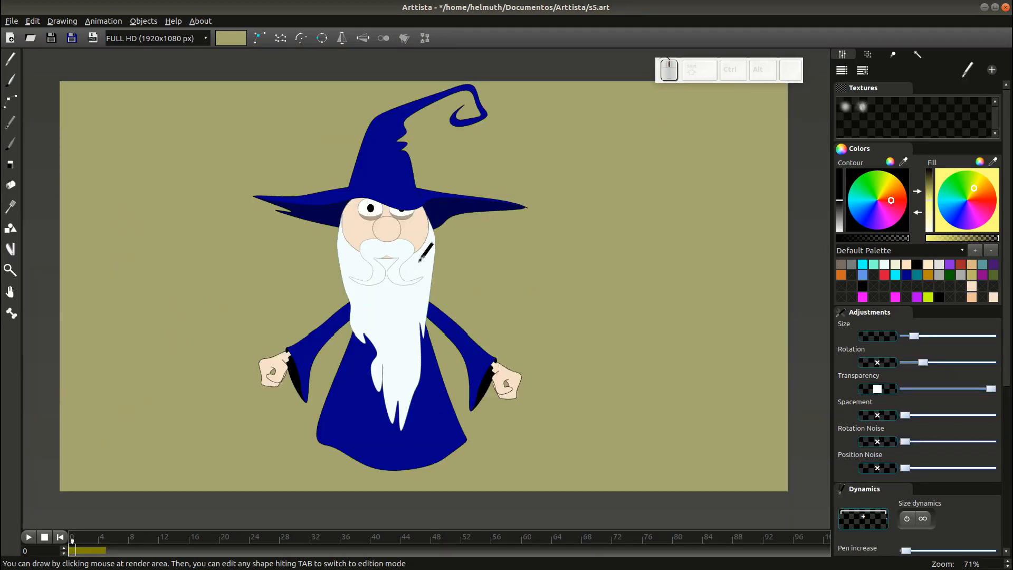
{"action": "key", "text": "Tab"}
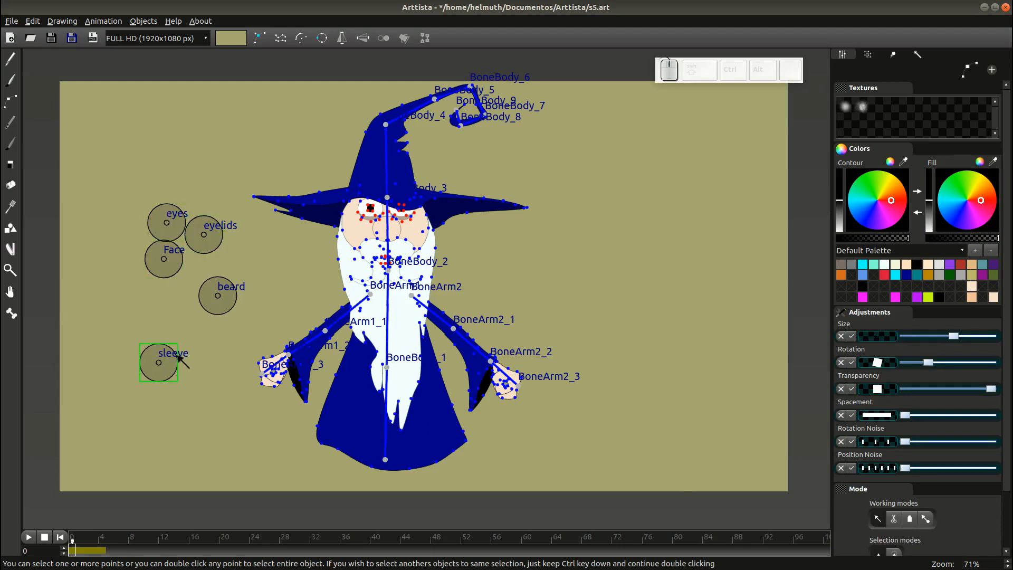
{"action": "key", "text": "Tab"}
{"action": "left_click", "coordinate": [11, 21]}
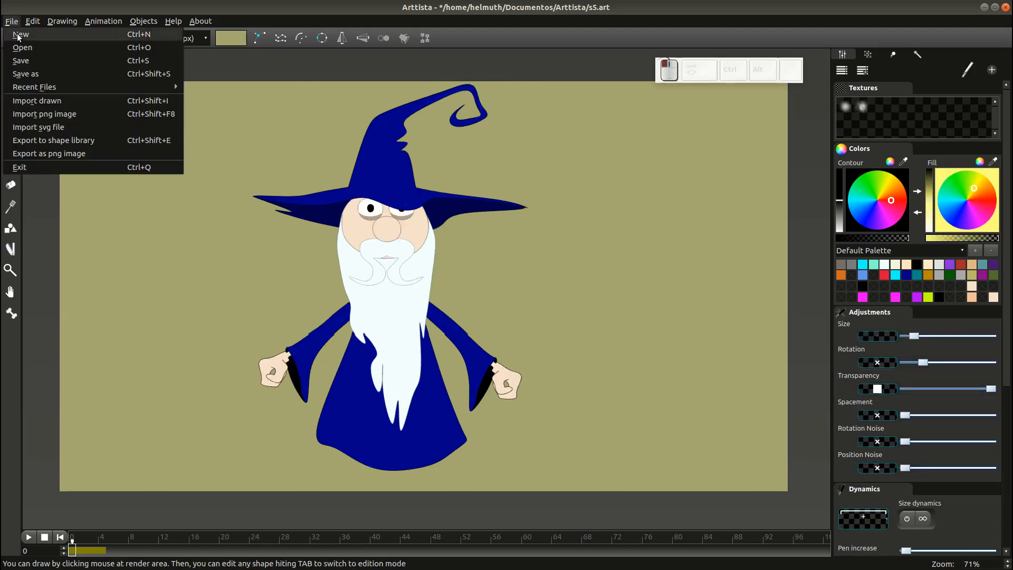
{"action": "left_click", "coordinate": [58, 141]}
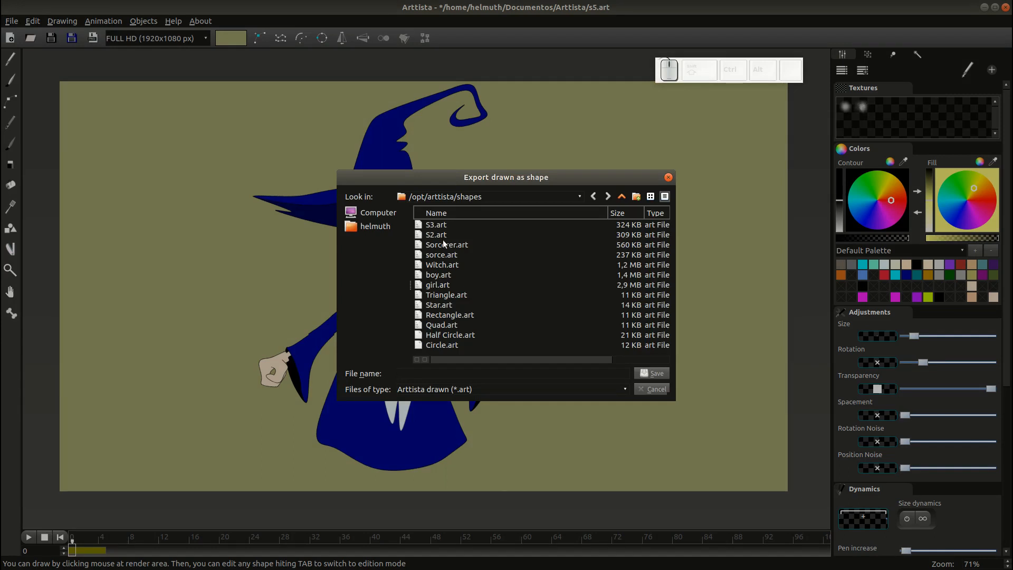
{"action": "left_click", "coordinate": [437, 225]}
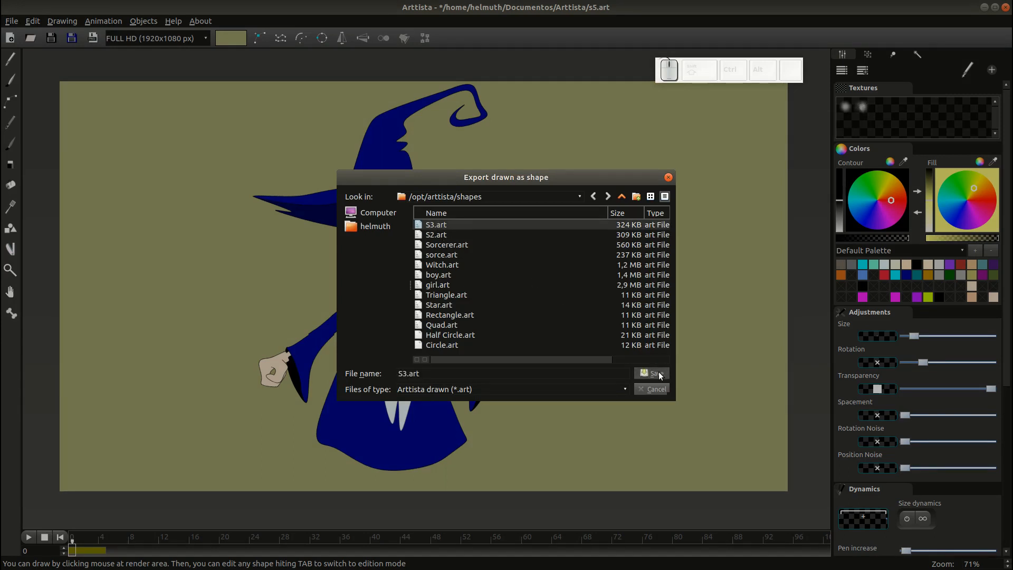
{"action": "left_click", "coordinate": [654, 373]}
{"action": "left_click", "coordinate": [561, 307]}
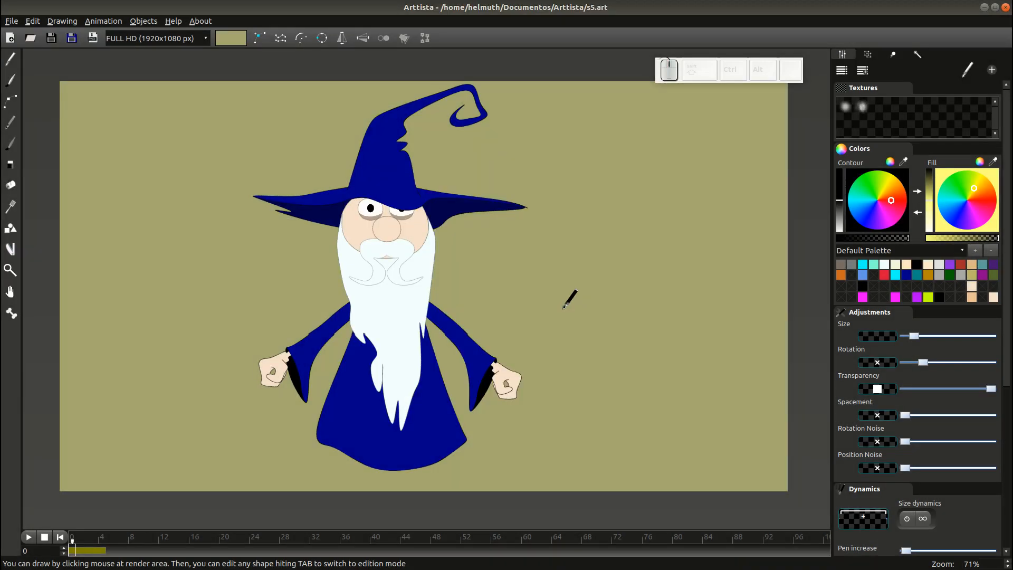
- Create a new blank project from the User defined 1920x1080 px template
{"action": "left_click", "coordinate": [10, 38]}
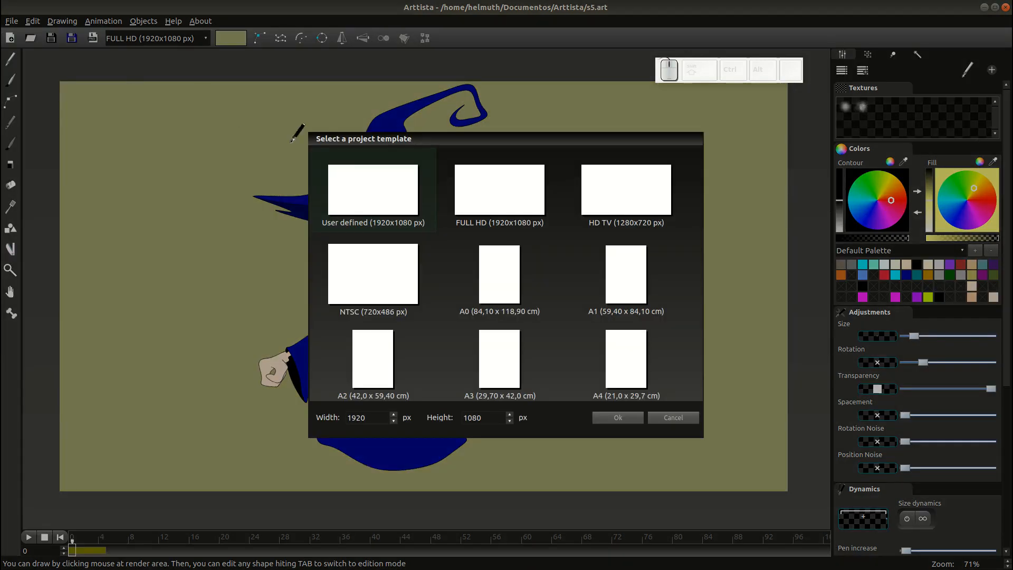
{"action": "double_click", "coordinate": [381, 181]}
{"action": "key", "text": "Tab"}
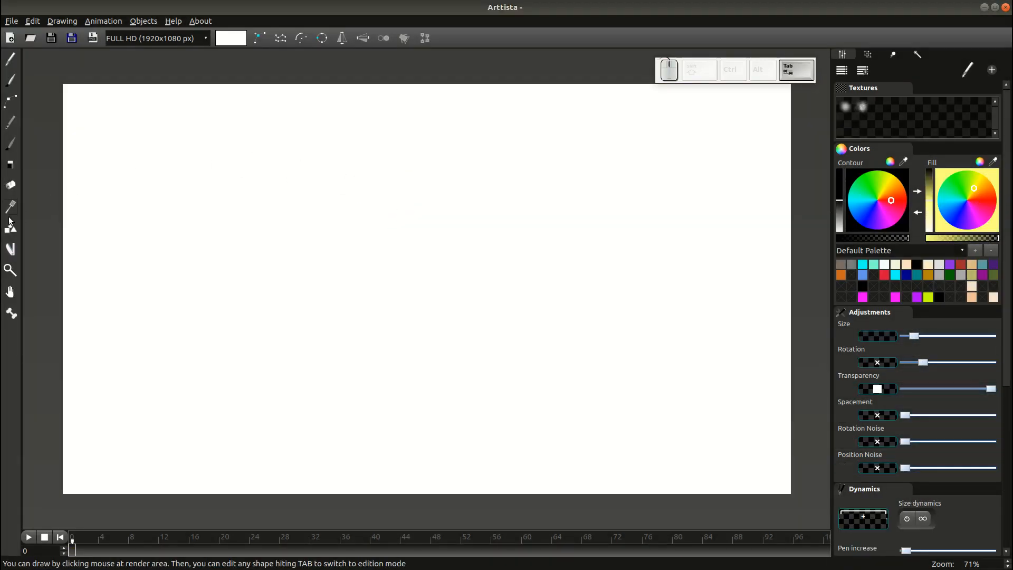
- Import the S3 wizard from the shape library onto the canvas using frame index 0 and both hide merge options
{"action": "left_click", "coordinate": [10, 228]}
{"action": "left_click", "coordinate": [963, 380]}
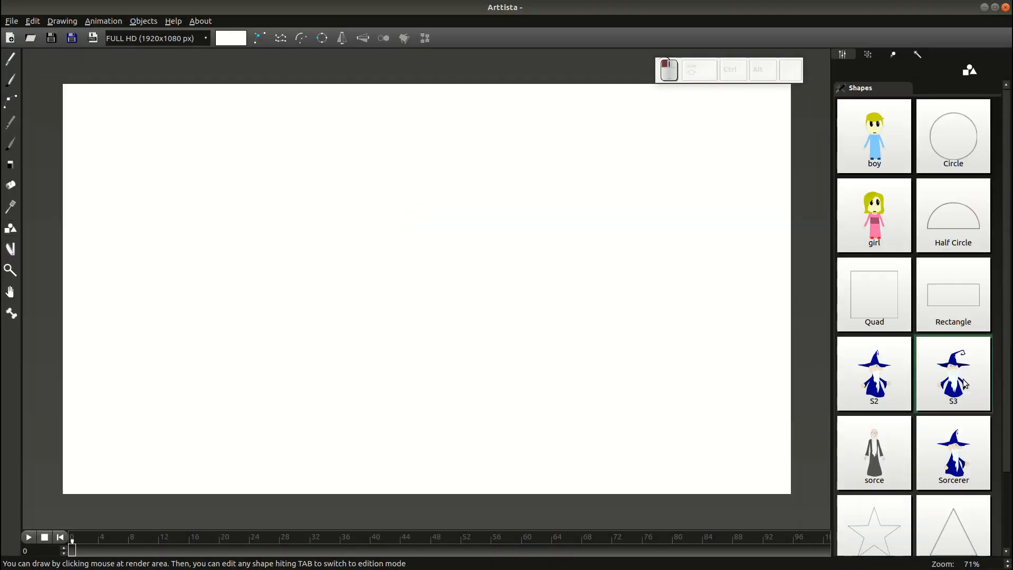
{"action": "left_click", "coordinate": [385, 287], "text": "shift"}
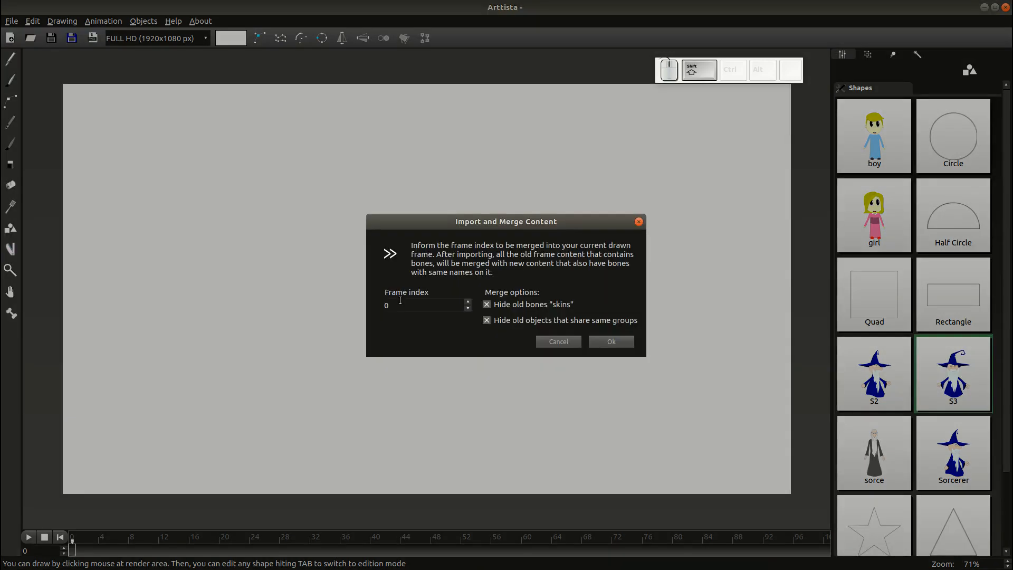
{"action": "left_click", "coordinate": [611, 341]}
{"action": "key", "text": "Tab"}
{"action": "key", "text": "Tab"}
{"action": "scroll", "coordinate": [245, 266], "scroll_direction": "up", "scroll_amount": 2}
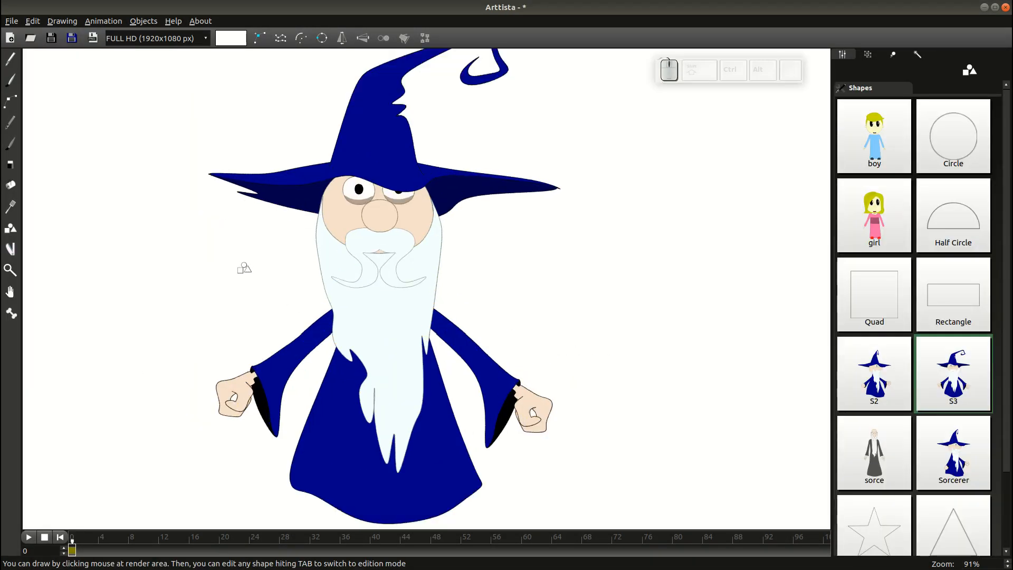
- Move the beard staple down to open the wizard's mouth, and nudge the eyelids staple slightly up
{"action": "key", "text": "Tab"}
{"action": "left_click", "coordinate": [261, 256]}
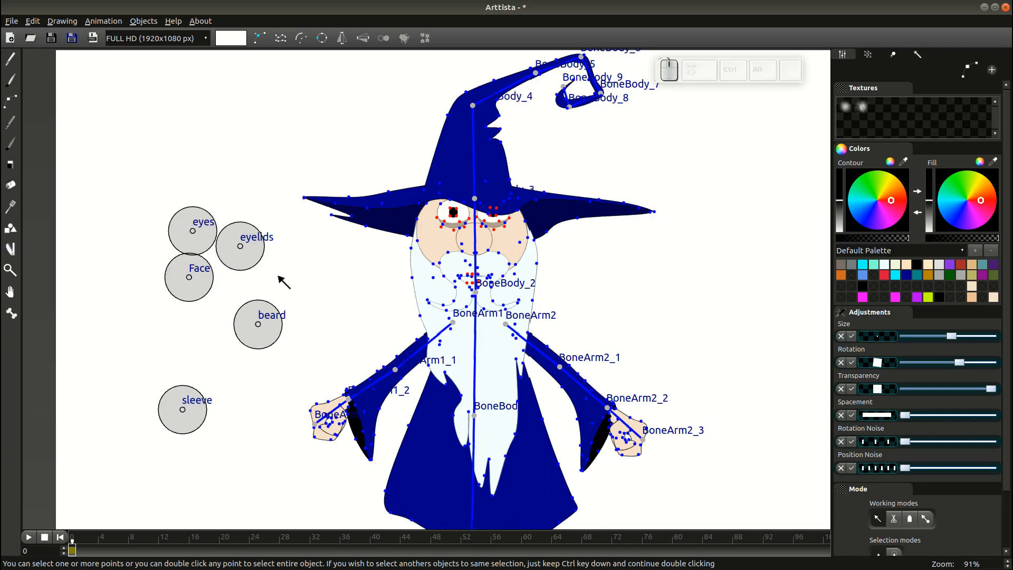
{"action": "left_click_drag", "start_coordinate": [272, 305], "coordinate": [271, 311]}
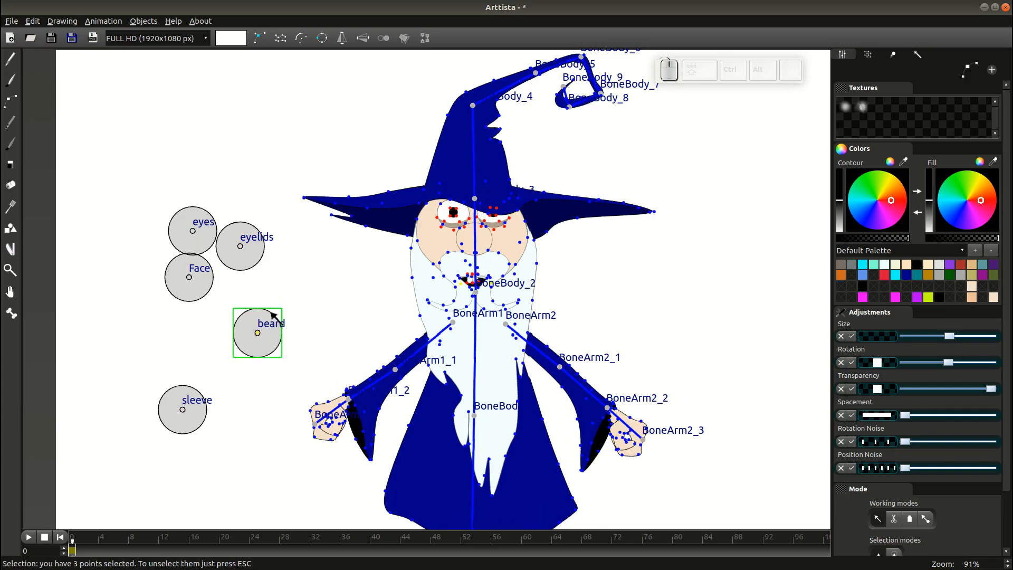
{"action": "left_click", "coordinate": [253, 255]}
{"action": "left_click_drag", "start_coordinate": [253, 255], "coordinate": [249, 256]}
- Move the eyes staple to the left to shift both pupils, and preview the result
{"action": "left_click", "coordinate": [223, 190]}
{"action": "left_click", "coordinate": [209, 224]}
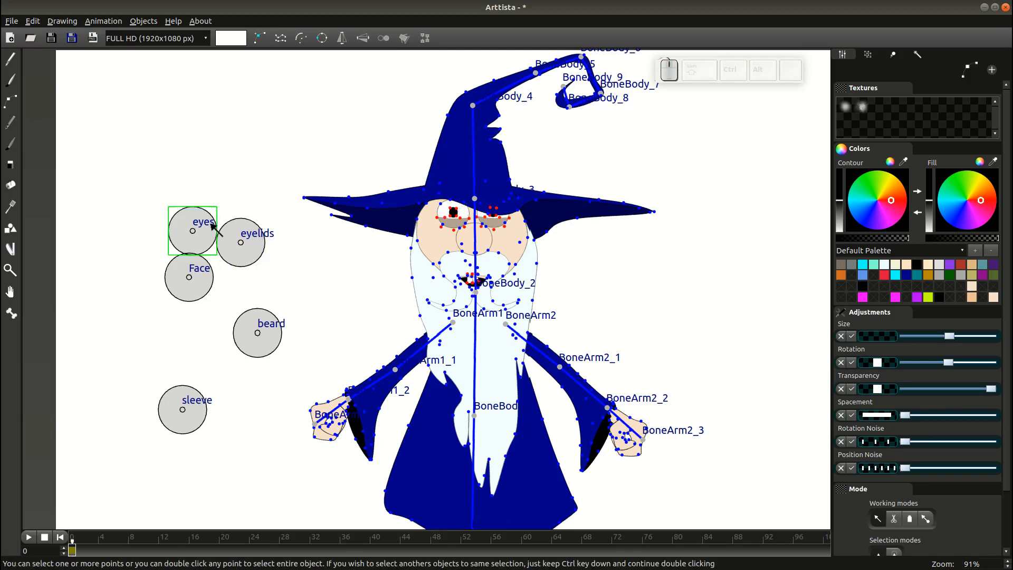
{"action": "left_click_drag", "start_coordinate": [209, 224], "coordinate": [201, 225]}
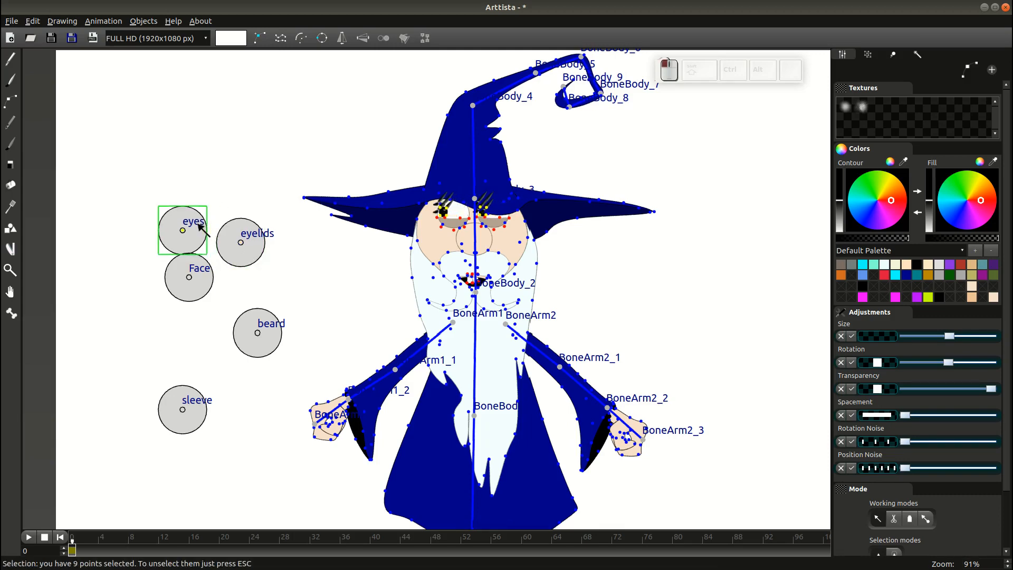
{"action": "key", "text": "Tab"}
{"action": "key", "text": "Tab"}
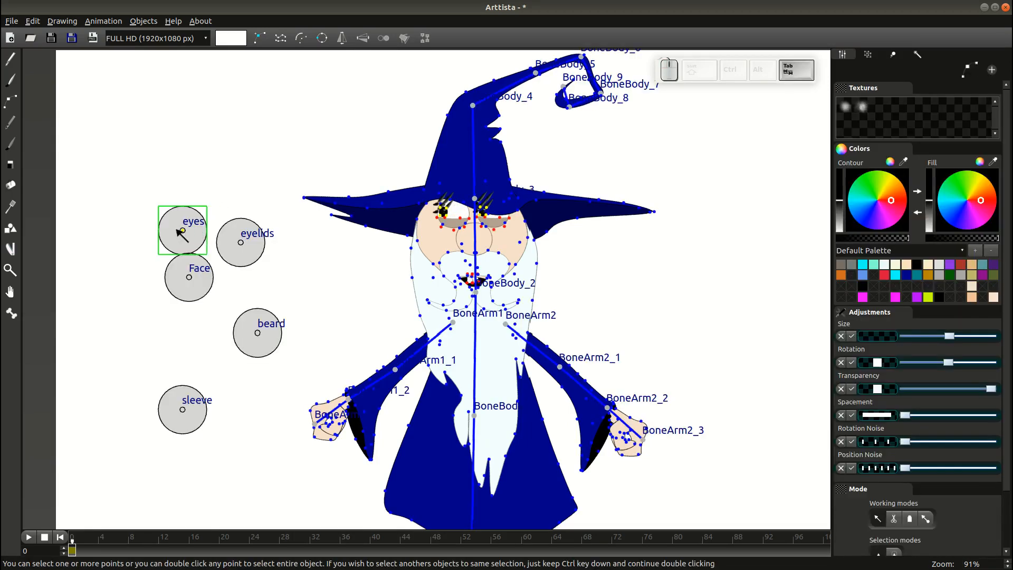
- On frame 1, merge the S3 wizard's frame index 2 with the entire scene, keeping both hide merge options enabled
{"action": "left_click", "coordinate": [79, 549]}
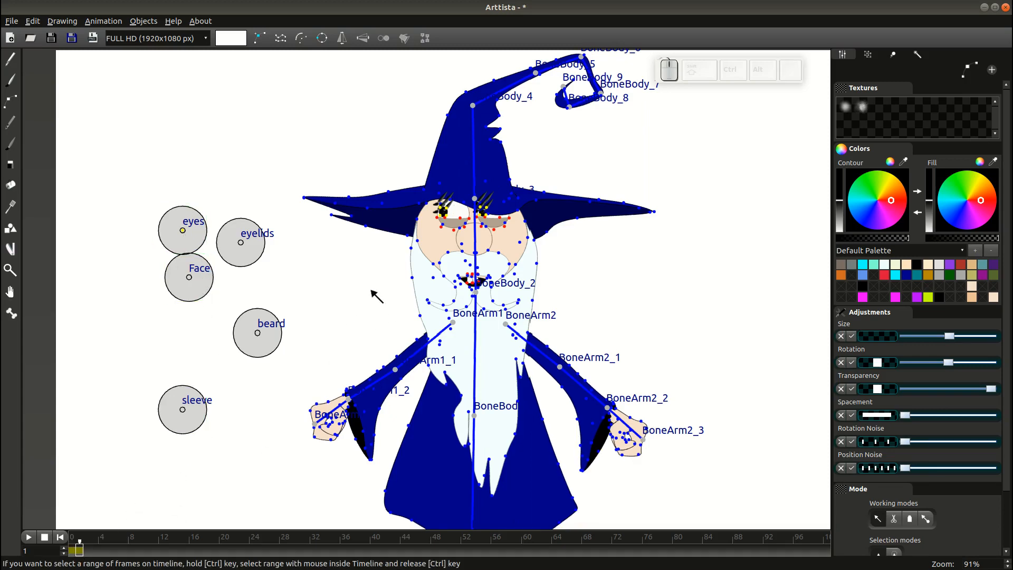
{"action": "left_click", "coordinate": [428, 261]}
{"action": "key", "text": "Tab"}
{"action": "left_click", "coordinate": [562, 294], "text": "shift"}
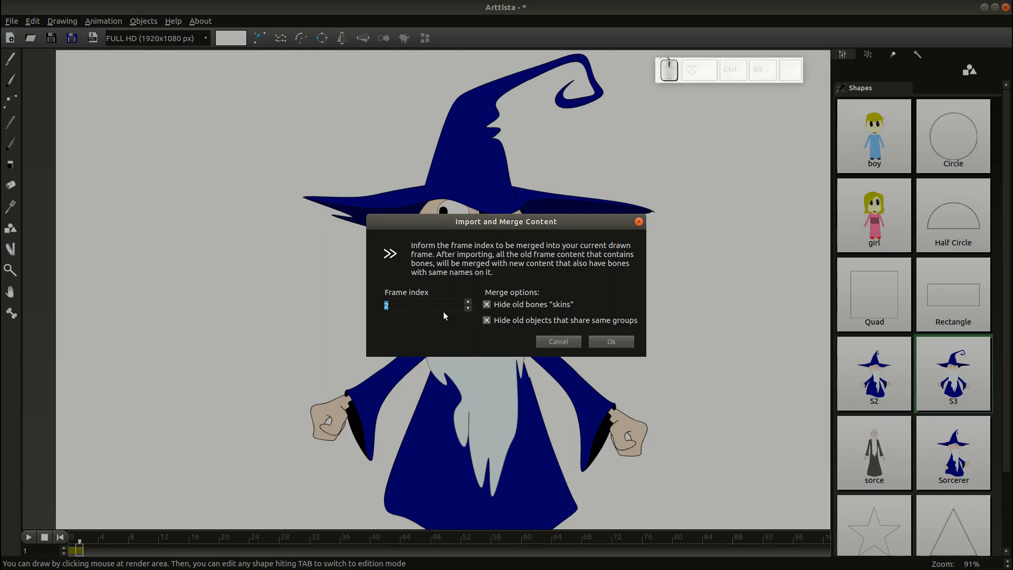
{"action": "left_click", "coordinate": [625, 343]}
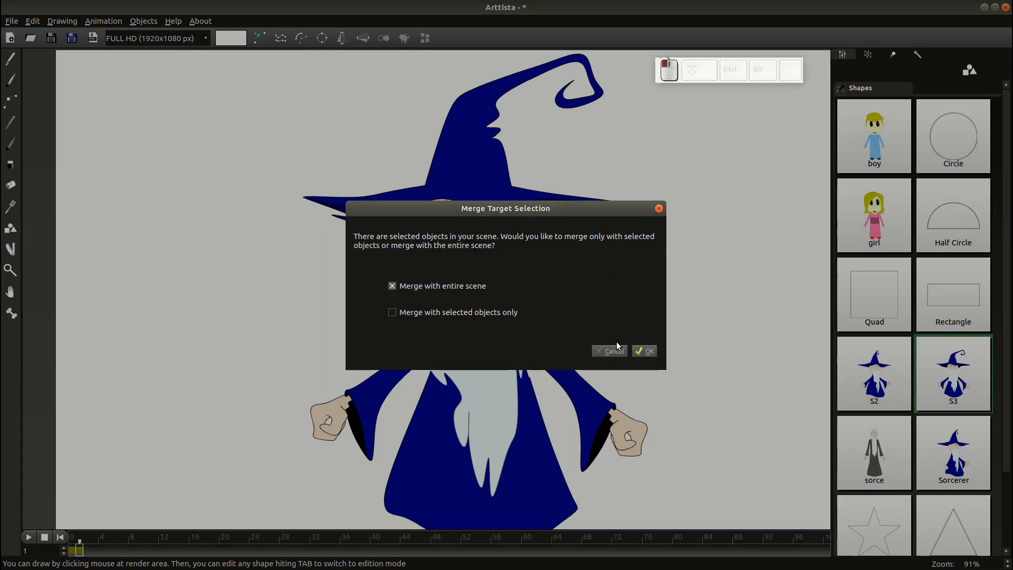
{"action": "left_click", "coordinate": [648, 348]}
- Move the eyes staple right to shift both pupils, nudge the eyelids staple down, and lower the beard staple to open the mouth
{"action": "key", "text": "Tab"}
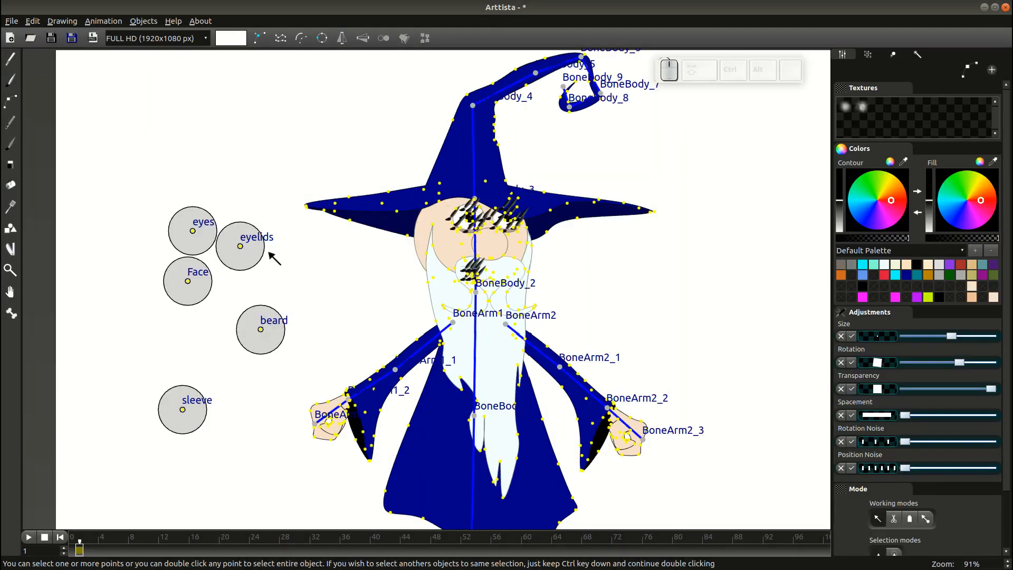
{"action": "left_click_drag", "start_coordinate": [259, 252], "coordinate": [215, 242]}
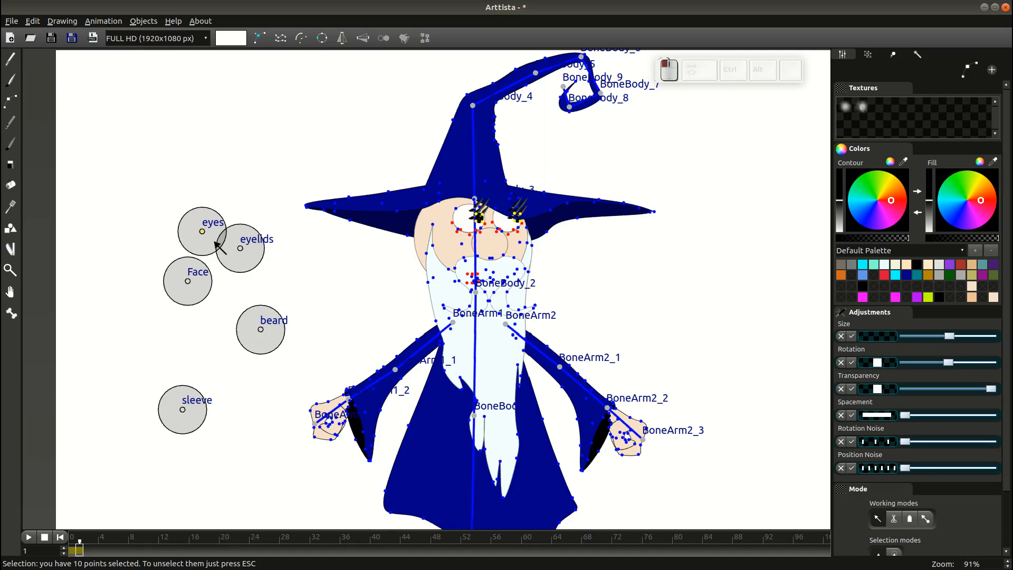
{"action": "left_click_drag", "start_coordinate": [275, 338], "coordinate": [281, 343]}
- Select the mouth's inner shapes and shift them right to fit the mouth opening, and preview the result
{"action": "scroll", "coordinate": [538, 315], "scroll_direction": "up", "scroll_amount": 6}
{"action": "left_click", "coordinate": [582, 277], "text": "shift"}
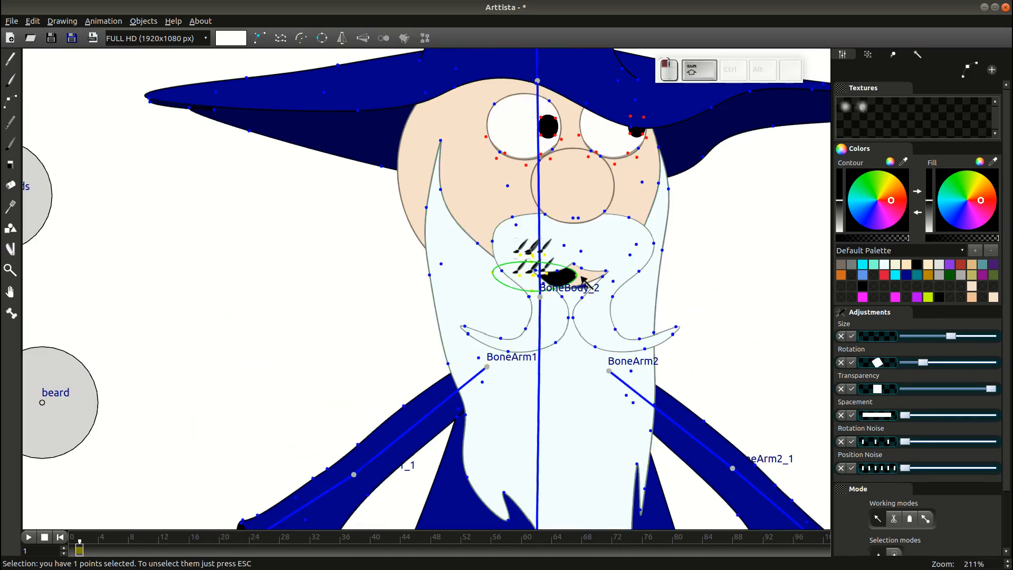
{"action": "key", "text": "shift+g"}
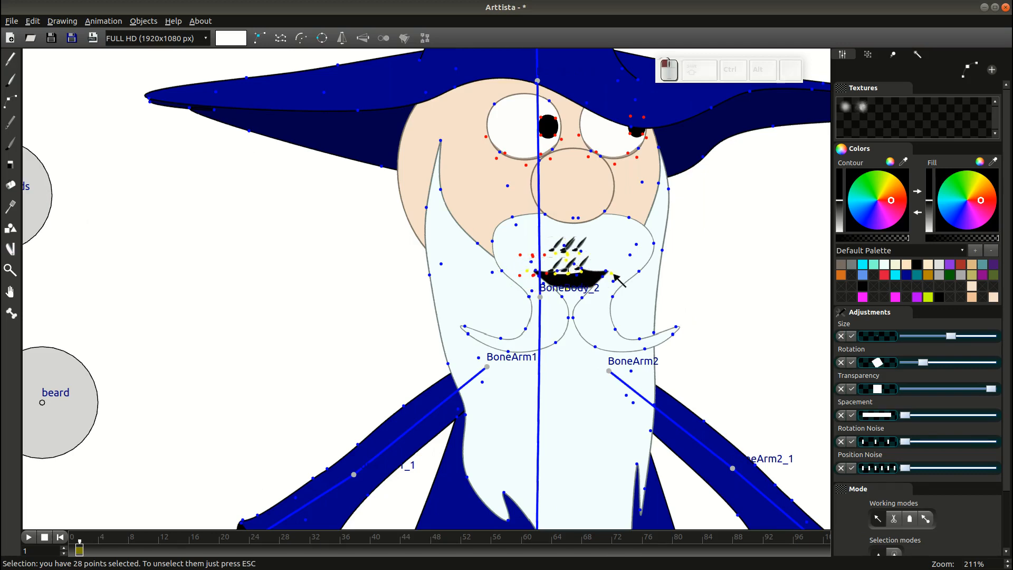
{"action": "key", "text": "Tab"}
{"action": "scroll", "coordinate": [615, 282], "scroll_direction": "down", "scroll_amount": 6}
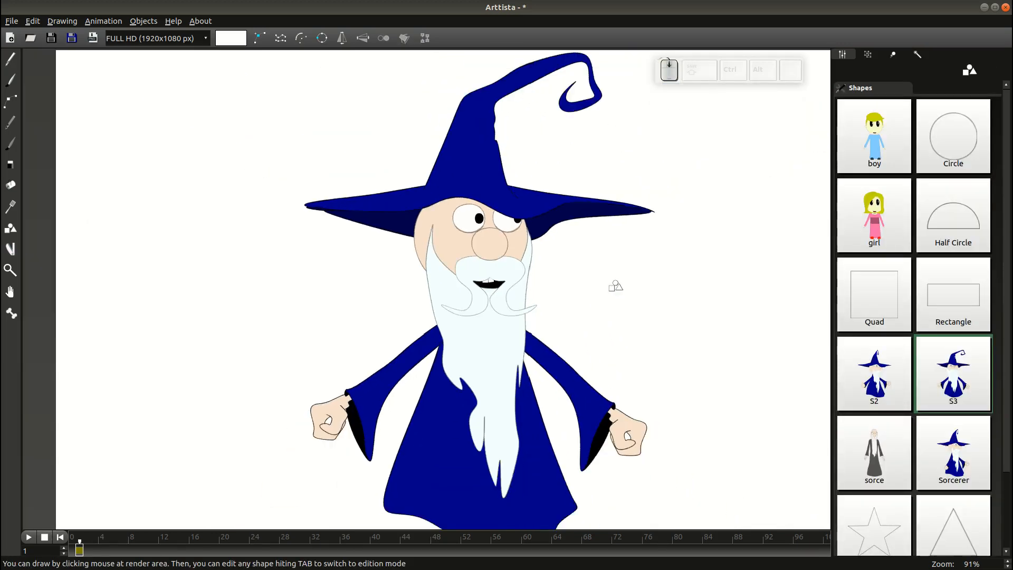
- Examine the turned wizard's pose with and without the staples and bones shown
{"action": "scroll", "coordinate": [578, 285], "scroll_direction": "down", "scroll_amount": 2}
{"action": "key", "text": "Tab"}
{"action": "key", "text": "Tab"}
{"action": "key", "text": "Tab"}
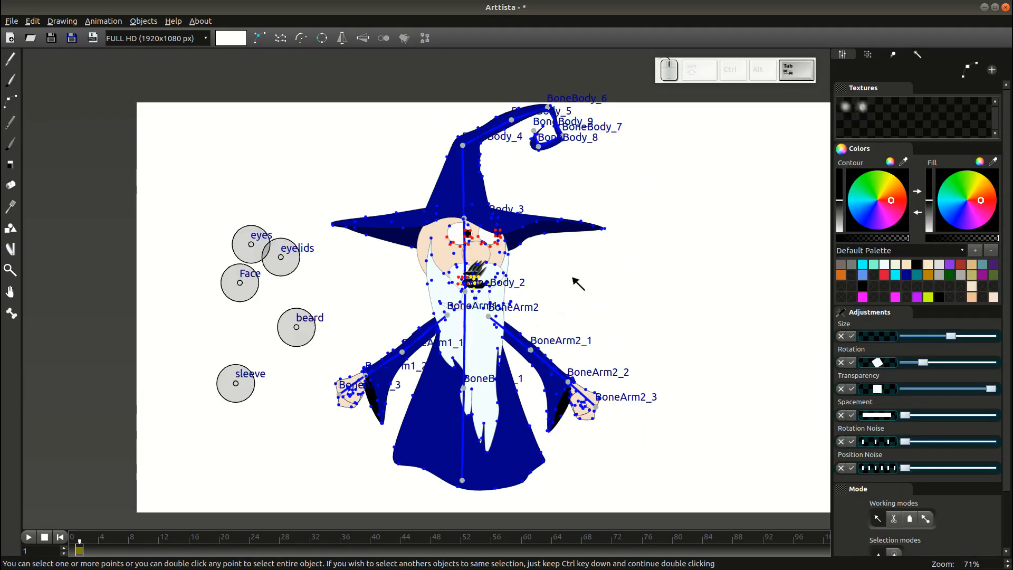
{"action": "key", "text": "Tab"}
{"action": "key", "text": "Tab"}
{"action": "scroll", "coordinate": [538, 261], "scroll_direction": "up", "scroll_amount": 4}
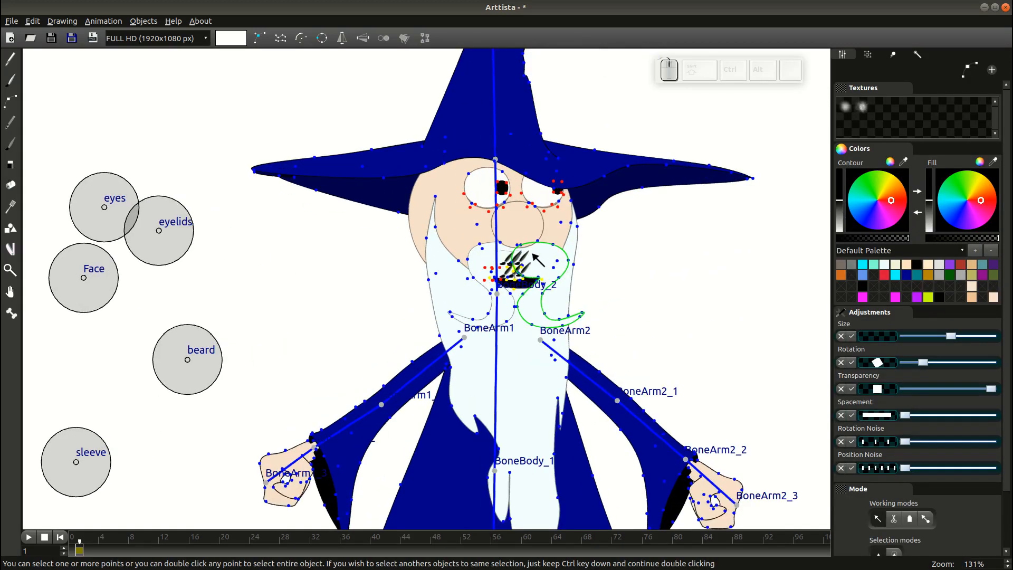
{"action": "scroll", "coordinate": [544, 250], "scroll_direction": "down", "scroll_amount": 1}
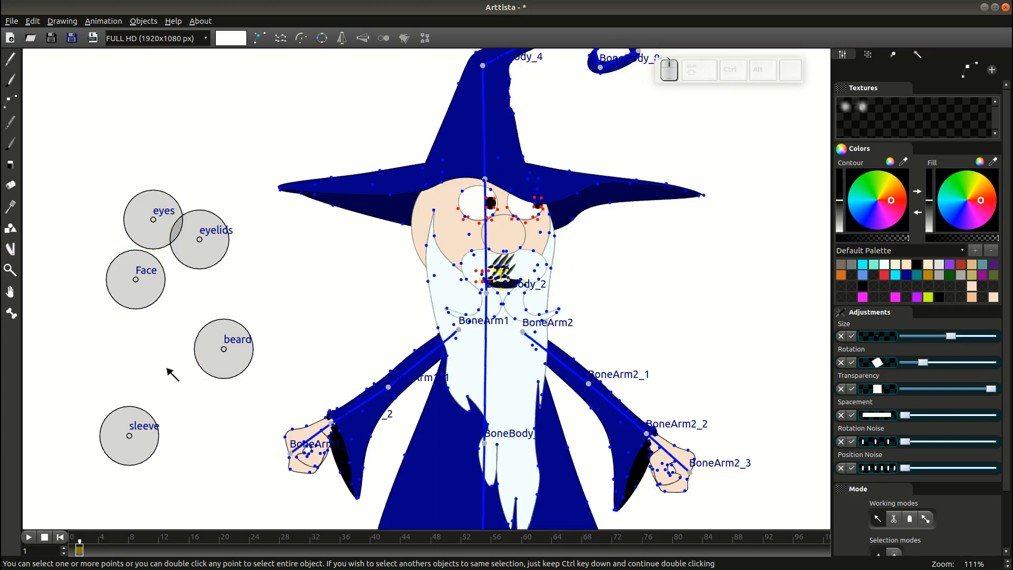
{"action": "scroll", "coordinate": [183, 362], "scroll_direction": "down", "scroll_amount": 1}
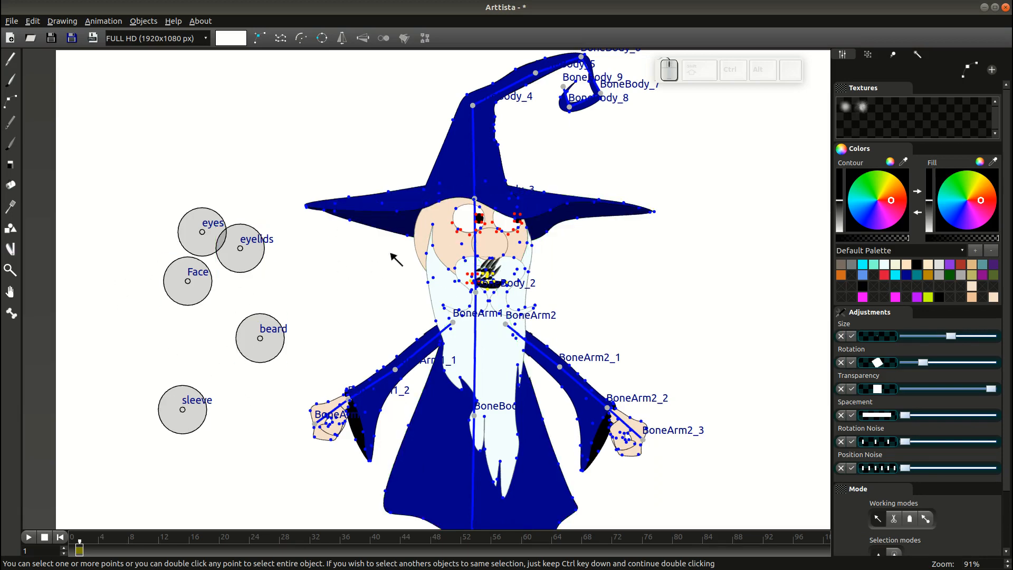
{"action": "key", "text": "Tab"}
{"action": "key", "text": "Tab"}
{"action": "key", "text": "Tab"}
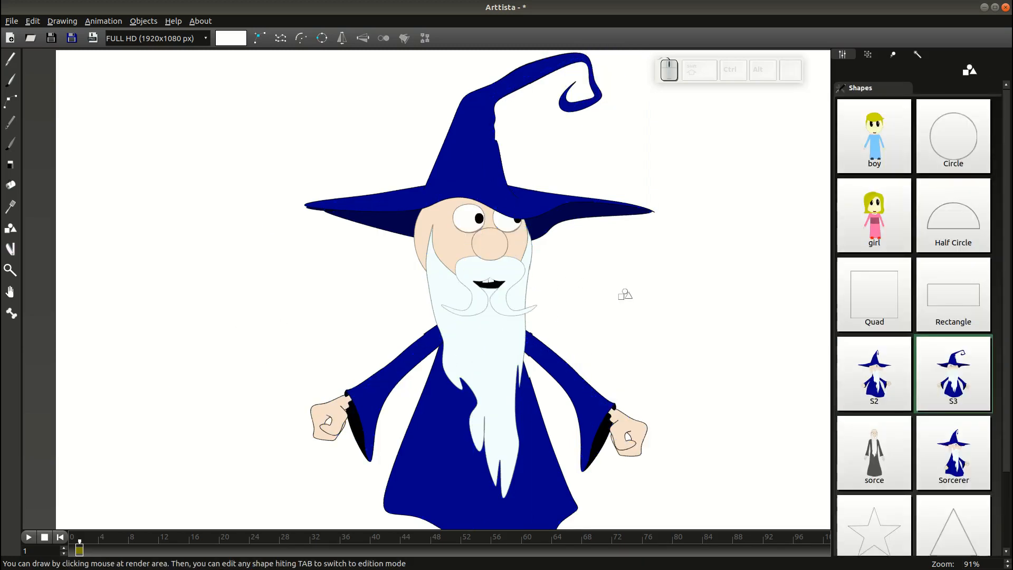